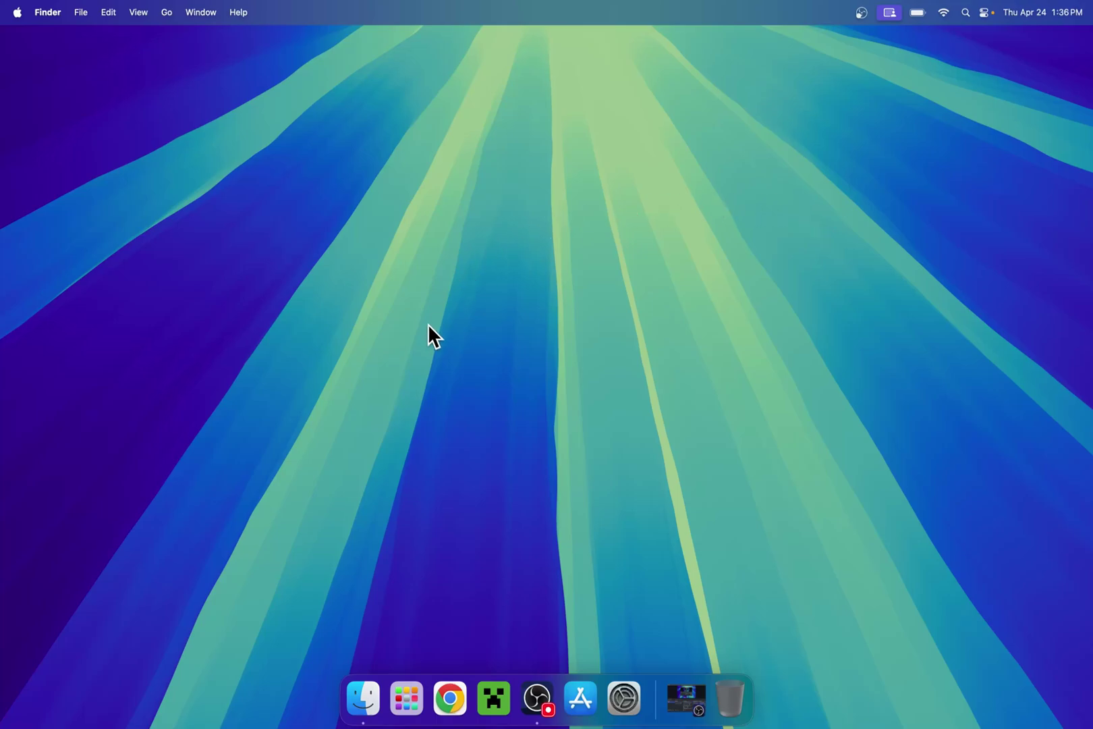
Open Chrome, search Google for Modrinth and go to the modrinth.com website.
{"action": "left_click", "coordinate": [452, 704]}
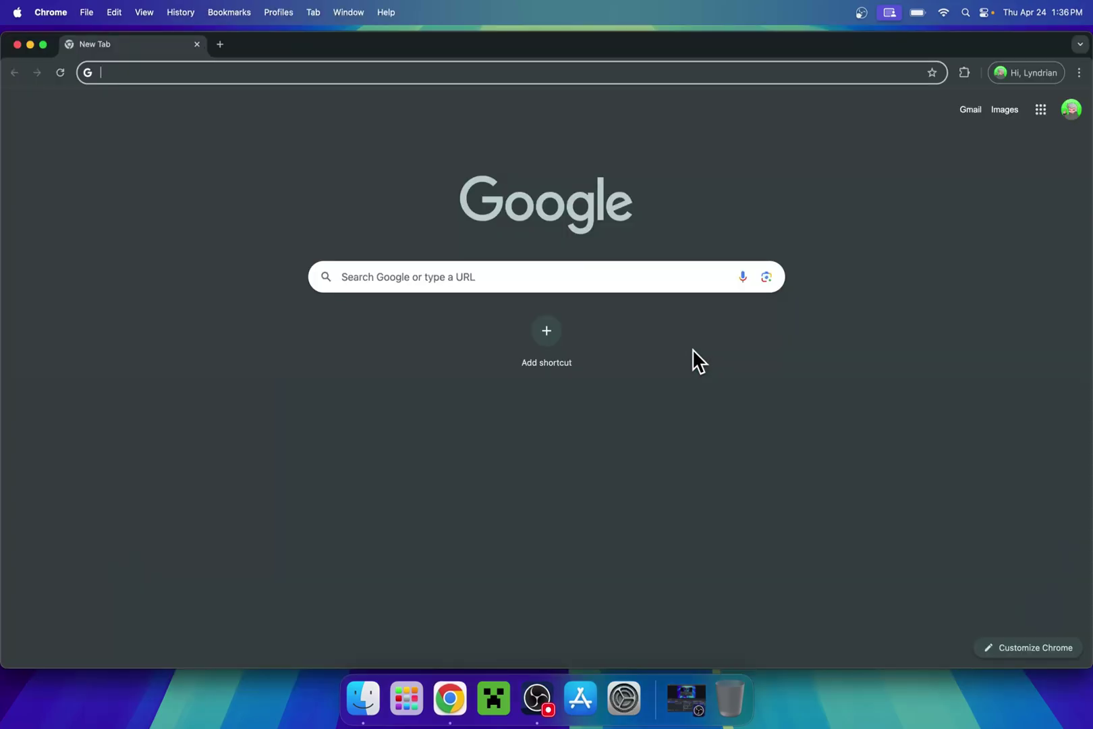
{"action": "left_click", "coordinate": [651, 277]}
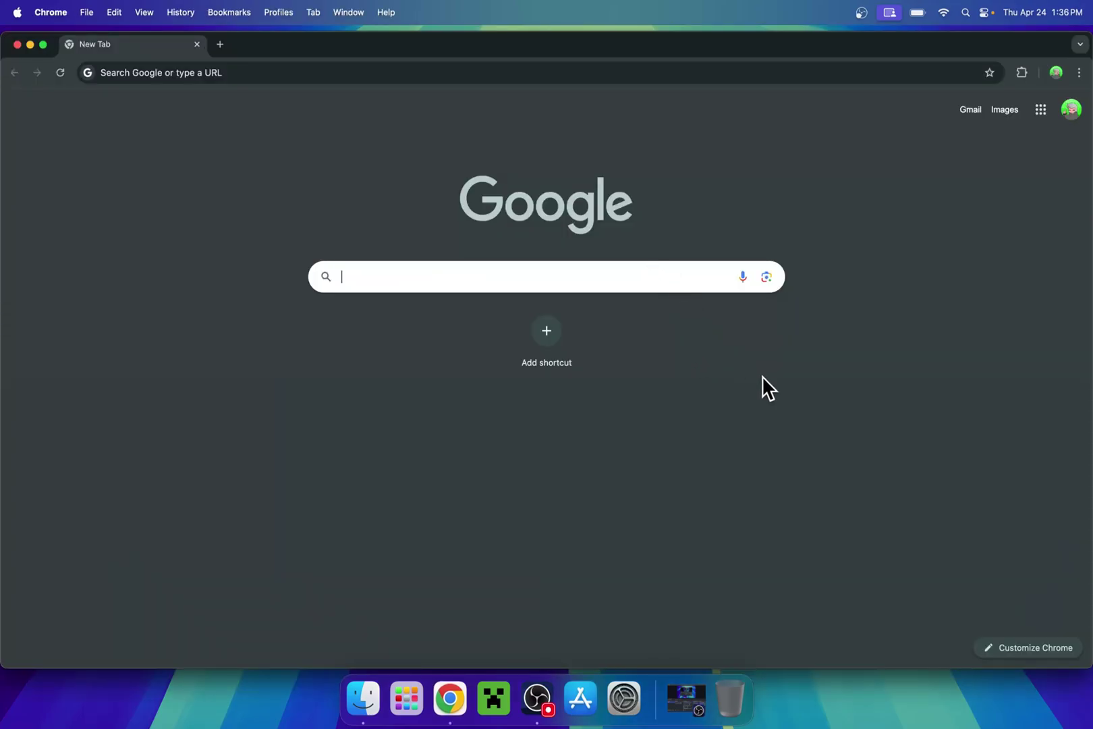
{"action": "type", "text": "Mo"}
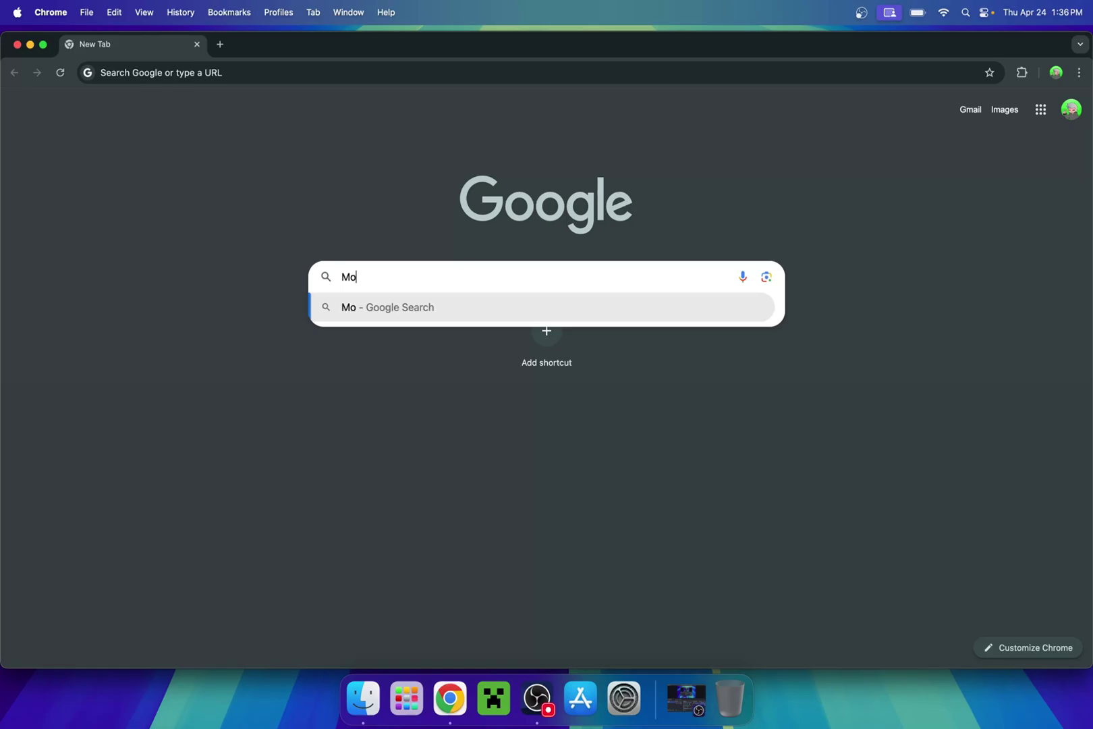
{"action": "type", "text": "drinth"}
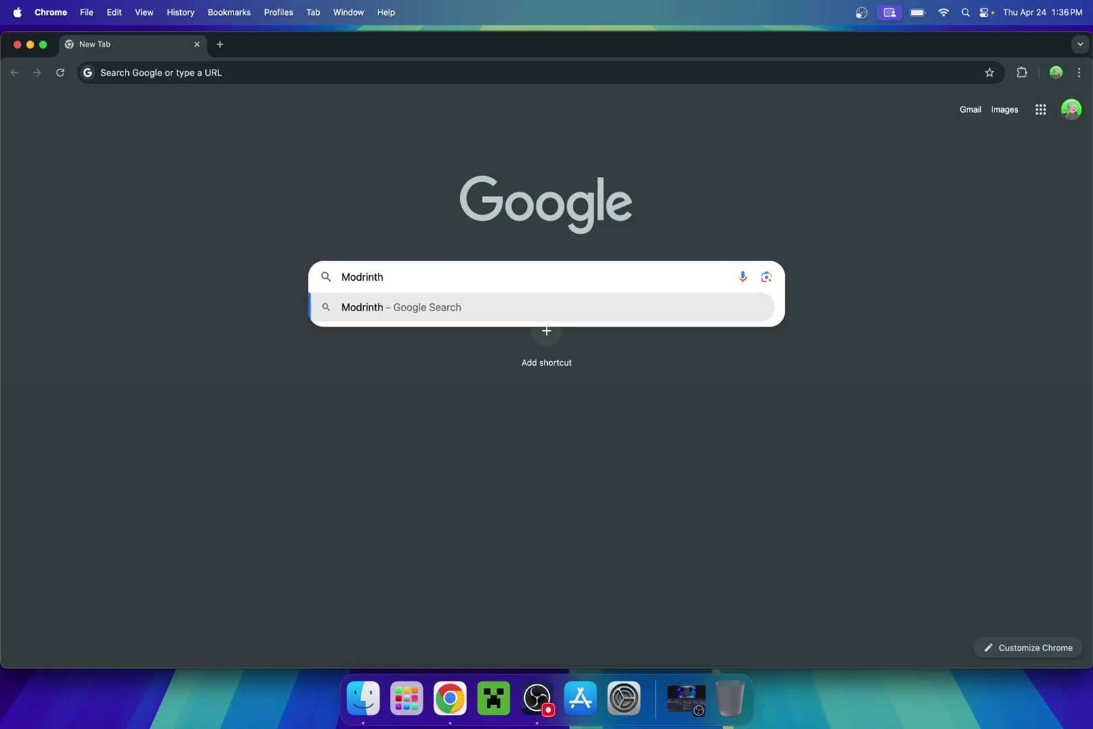
{"action": "key", "text": "Return"}
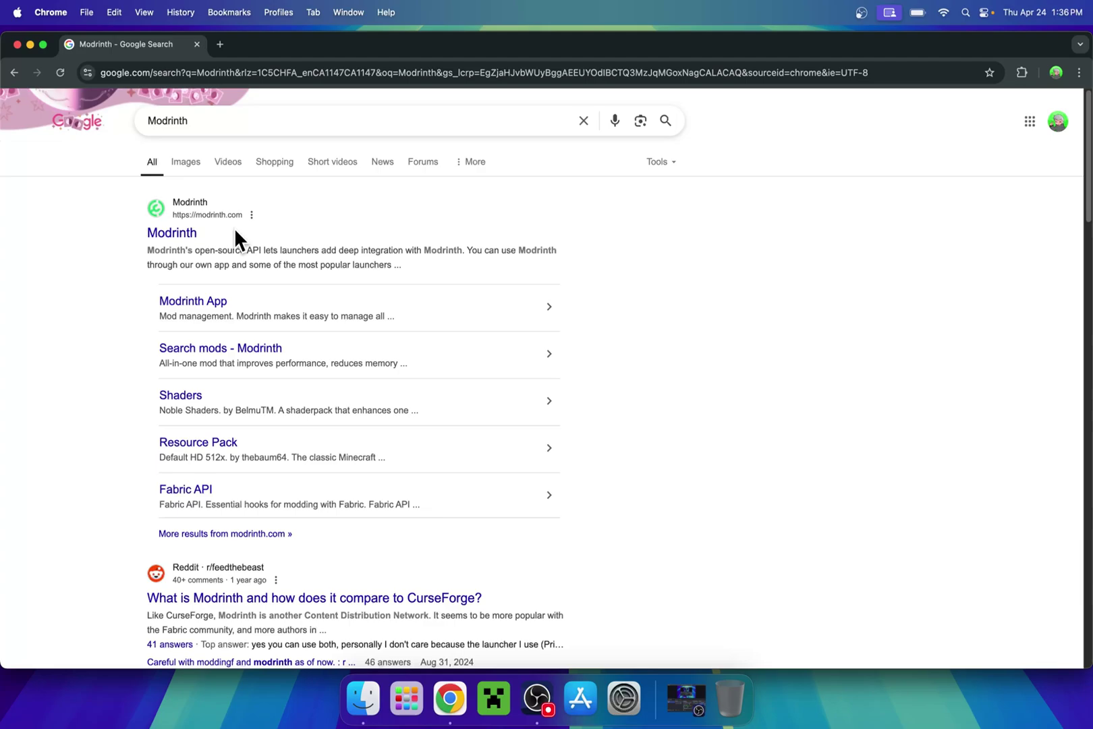
{"action": "left_click", "coordinate": [172, 235]}
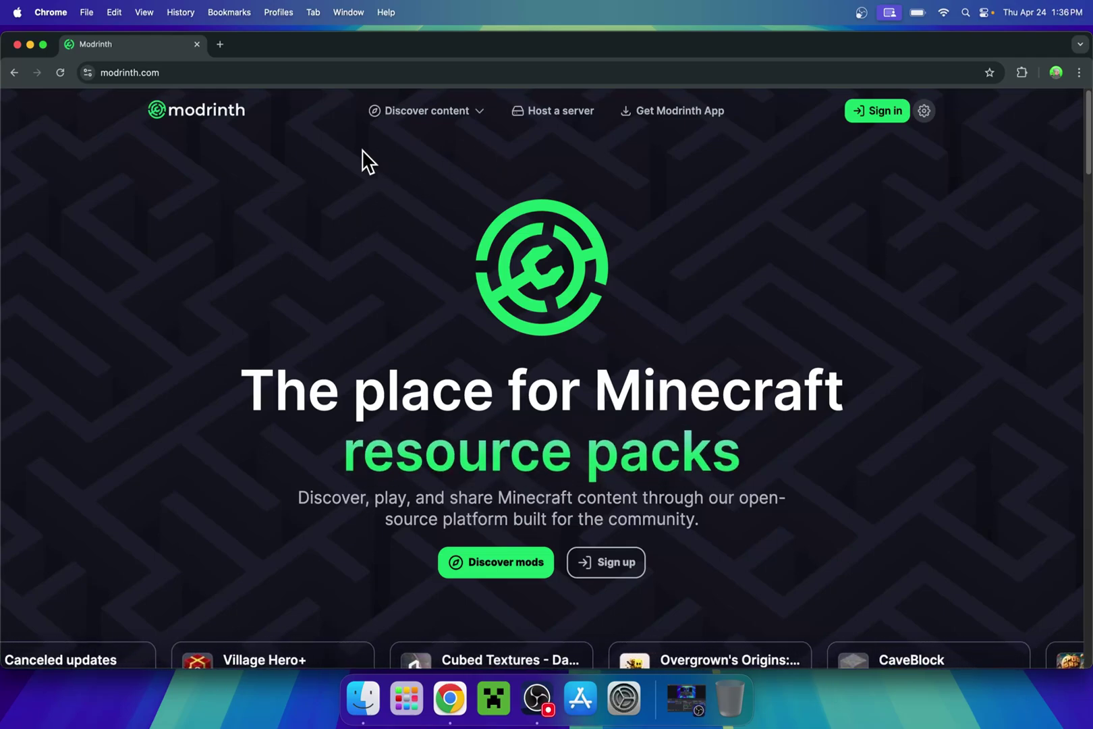
Search Modrinth's mods for Sodium and open the Sodium mod's page.
{"action": "left_click", "coordinate": [442, 116]}
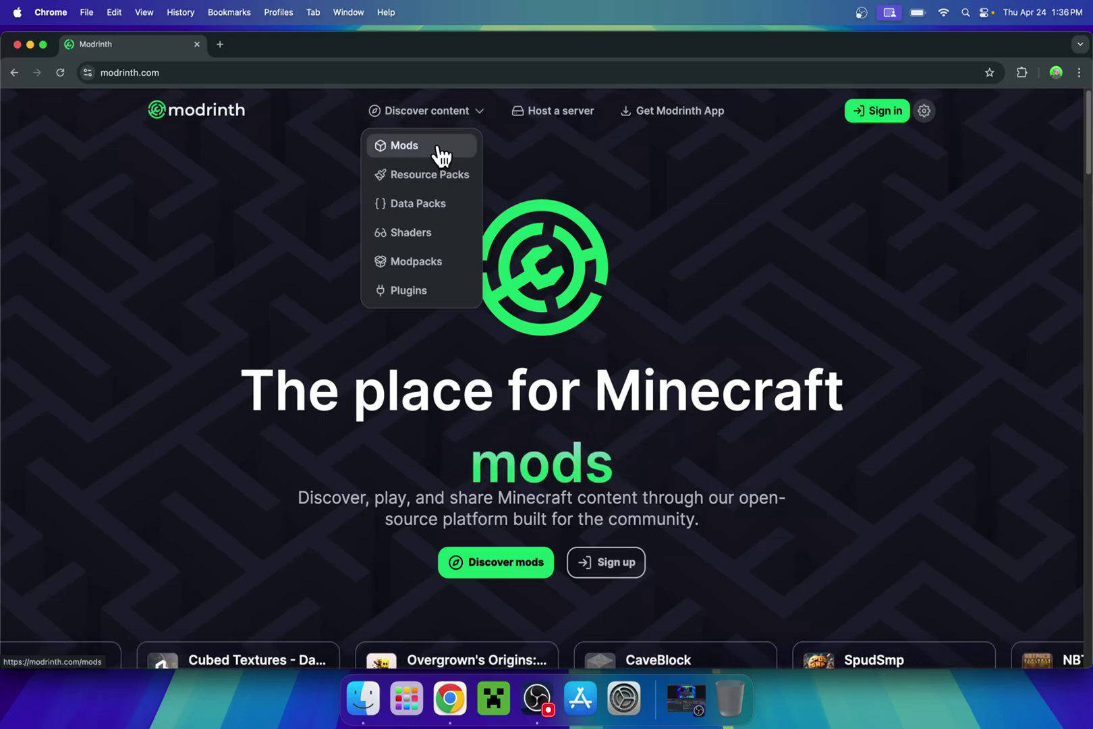
{"action": "left_click", "coordinate": [442, 152]}
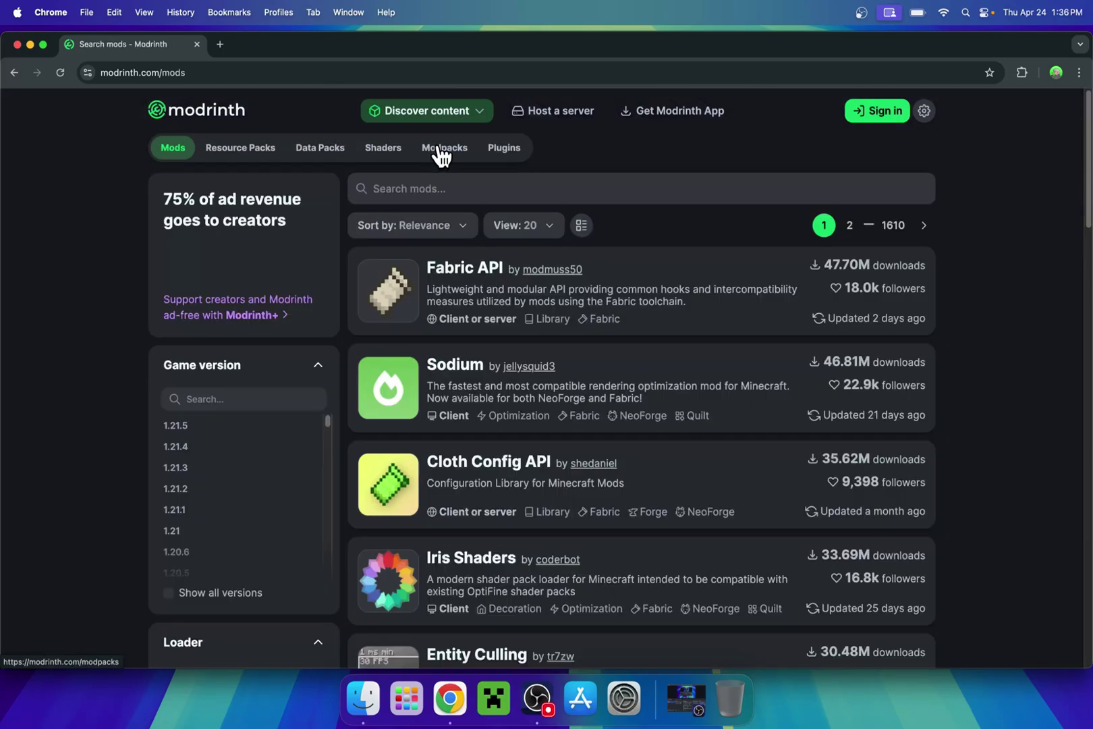
{"action": "left_click", "coordinate": [487, 189]}
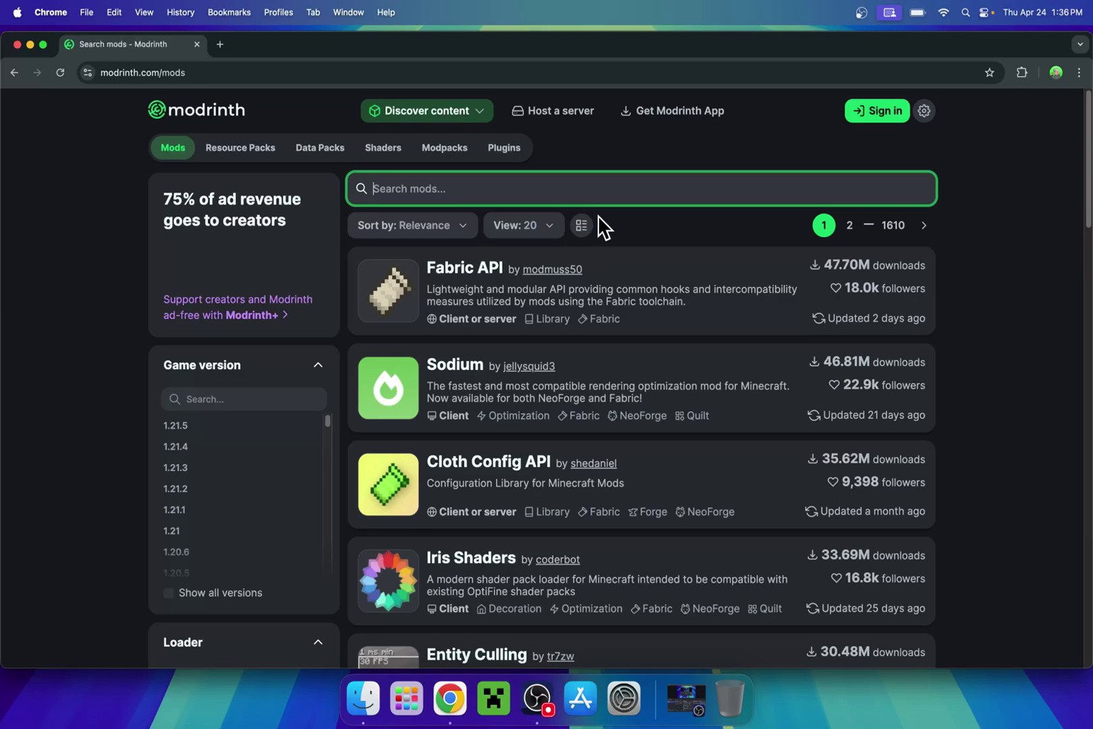
{"action": "type", "text": "Sodium"}
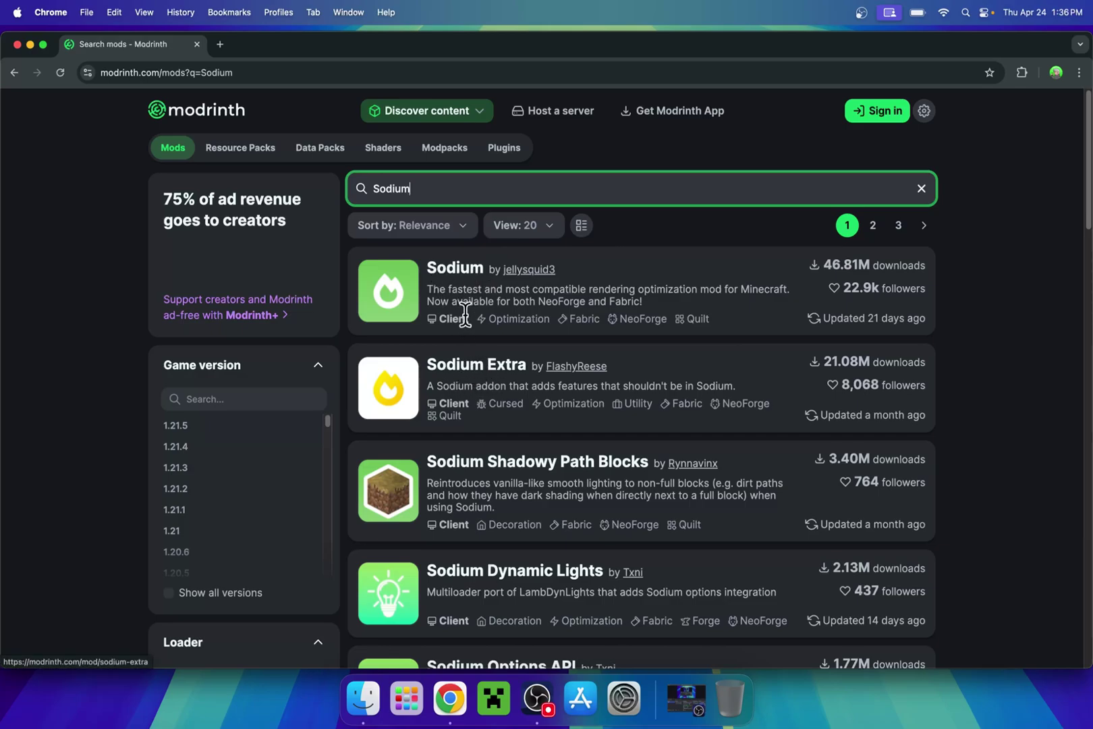
{"action": "left_click", "coordinate": [456, 270]}
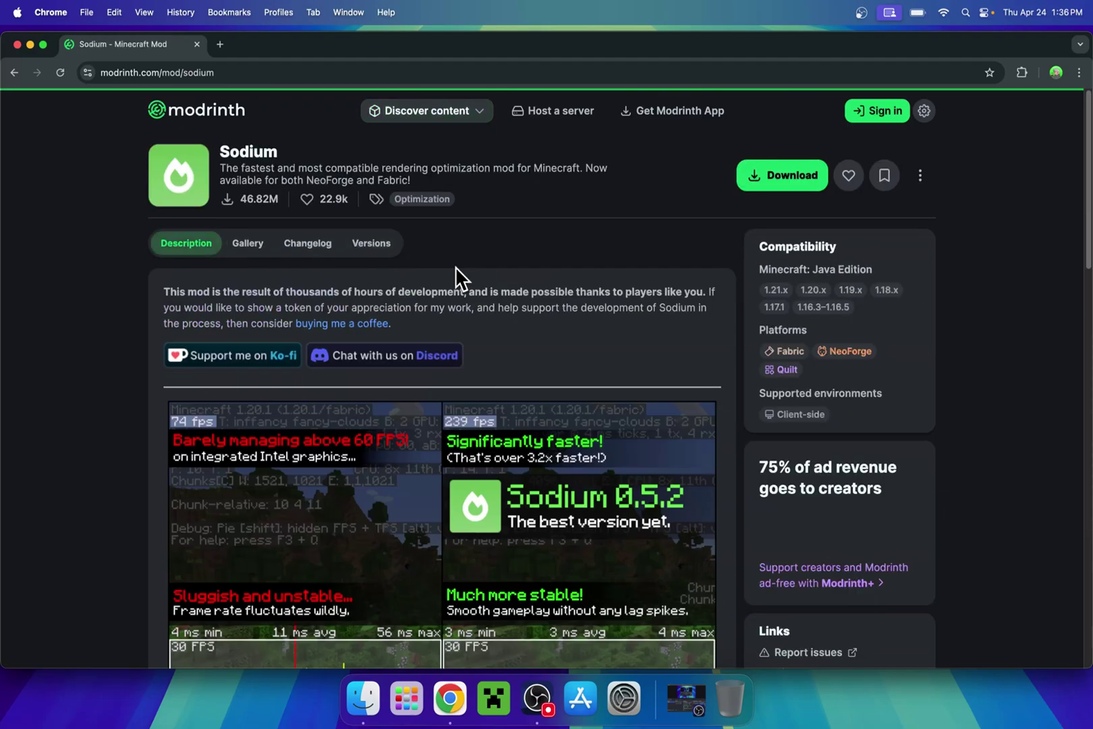
Filter Sodium's versions to game version 1.21.5 and download the mc1.21.5-0.6.13-fabric release.
{"action": "left_click", "coordinate": [372, 245]}
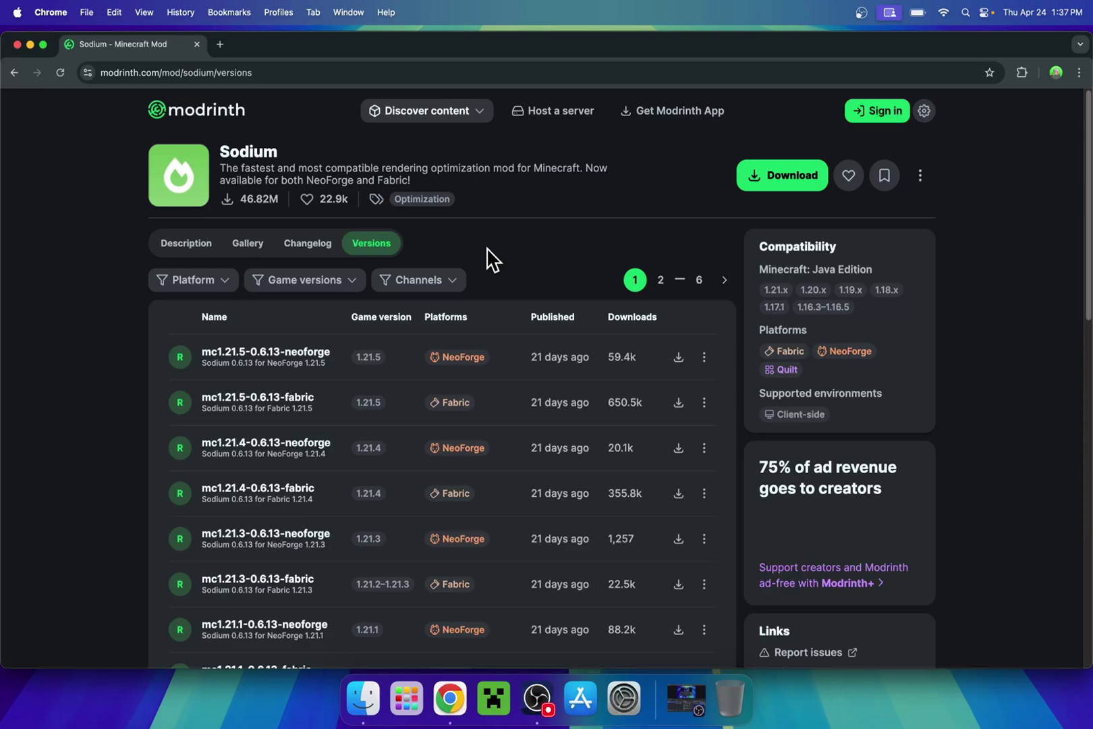
{"action": "left_click", "coordinate": [332, 289]}
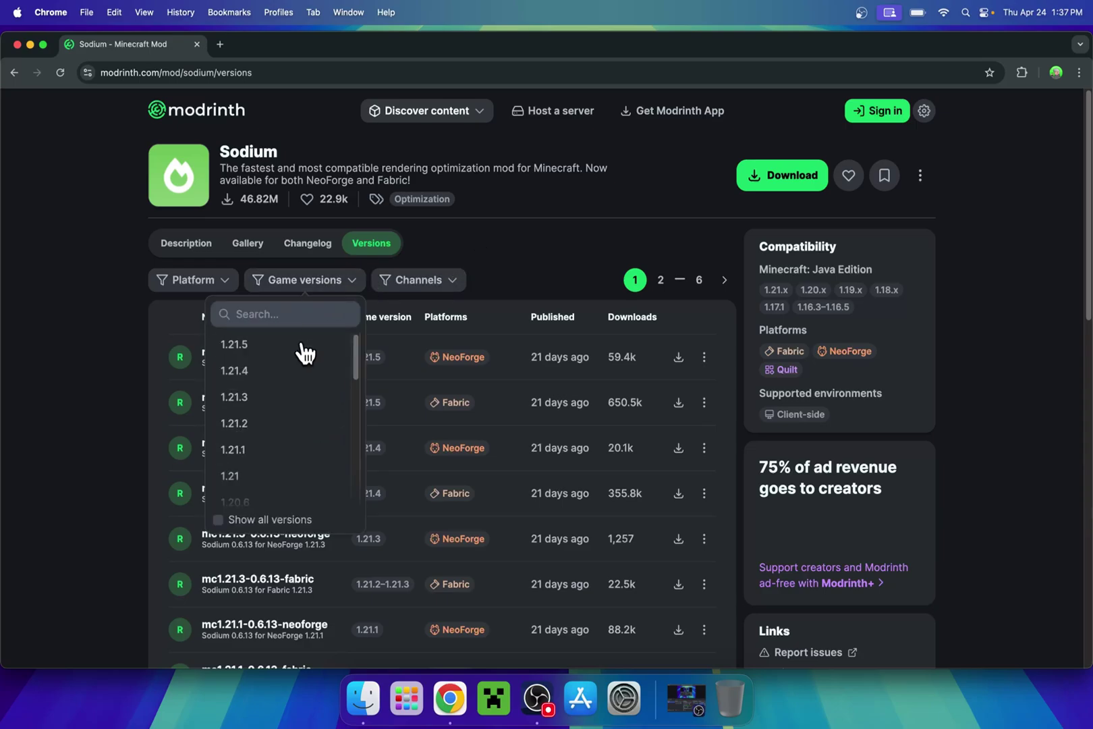
{"action": "scroll", "coordinate": [301, 374], "scroll_direction": "down", "scroll_amount": 2}
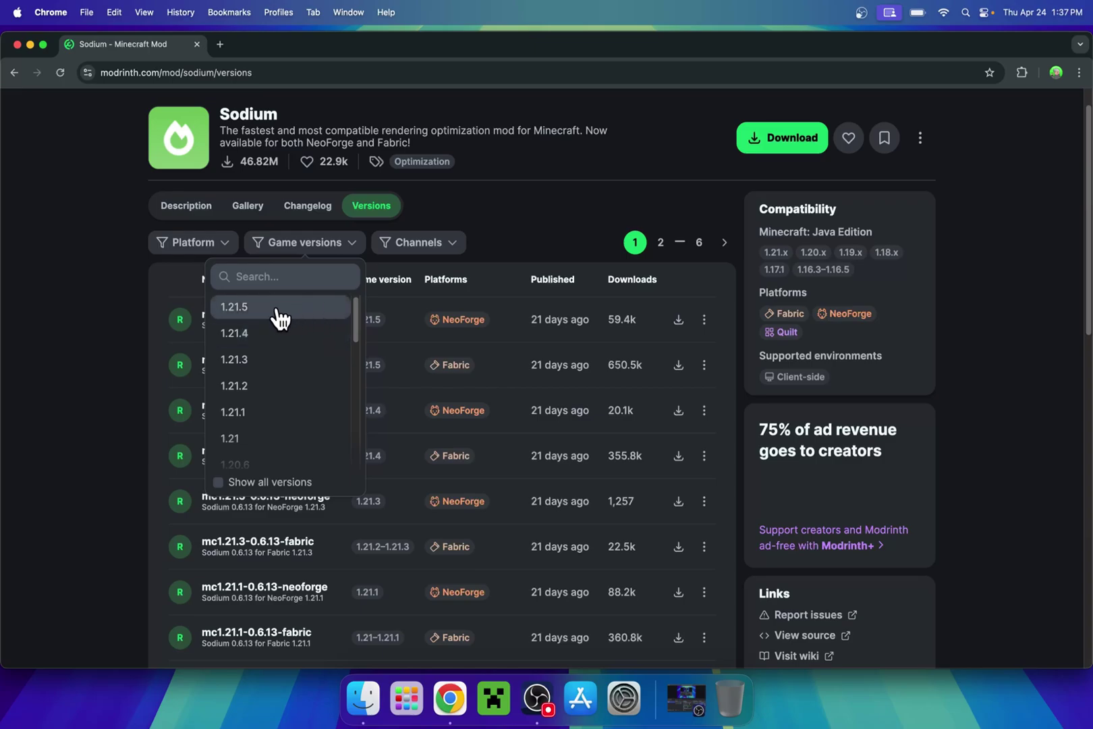
{"action": "left_click", "coordinate": [282, 316]}
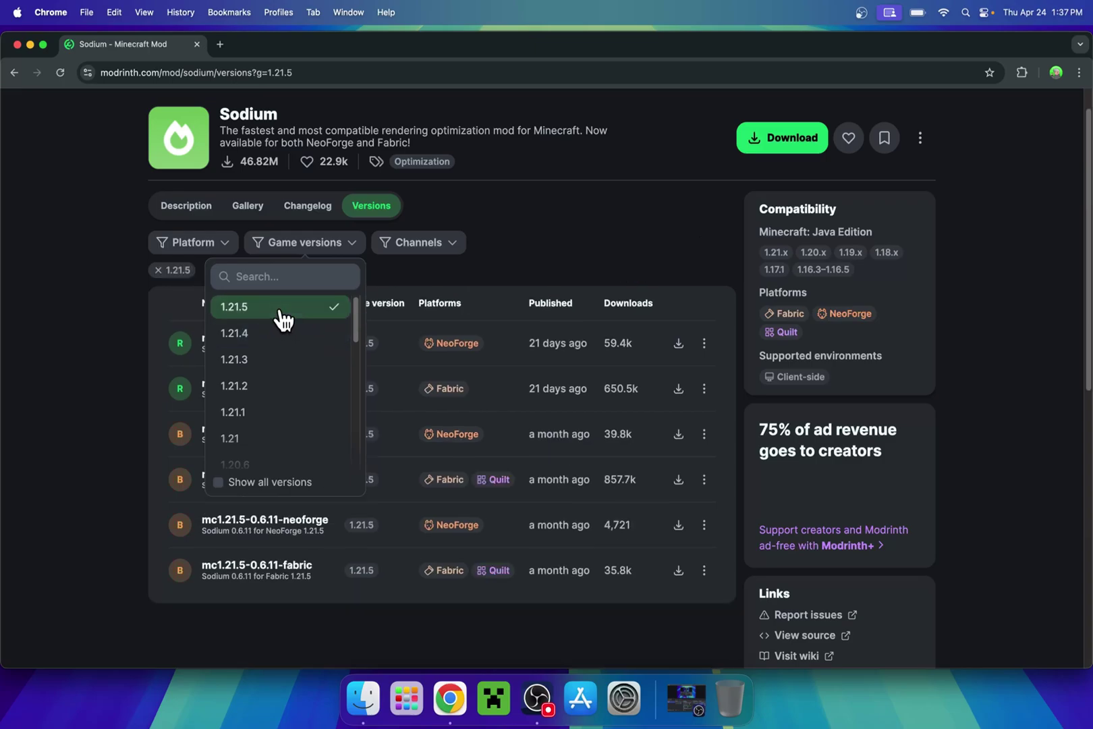
{"action": "left_click", "coordinate": [604, 267]}
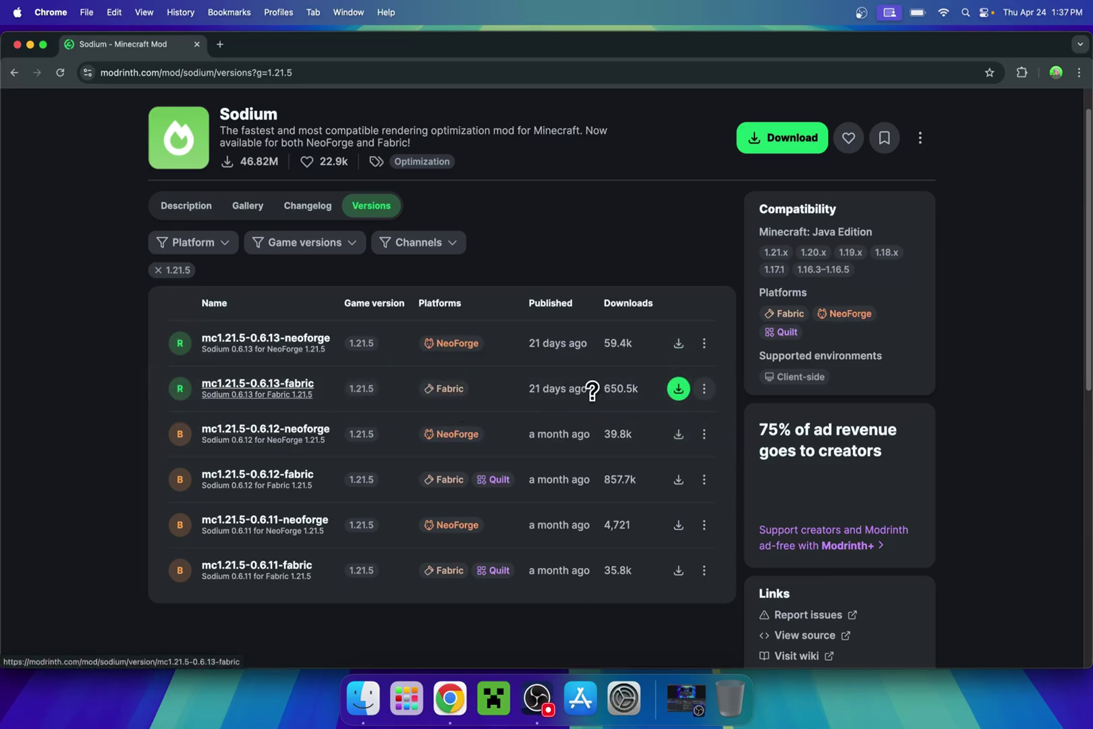
{"action": "left_click", "coordinate": [678, 395]}
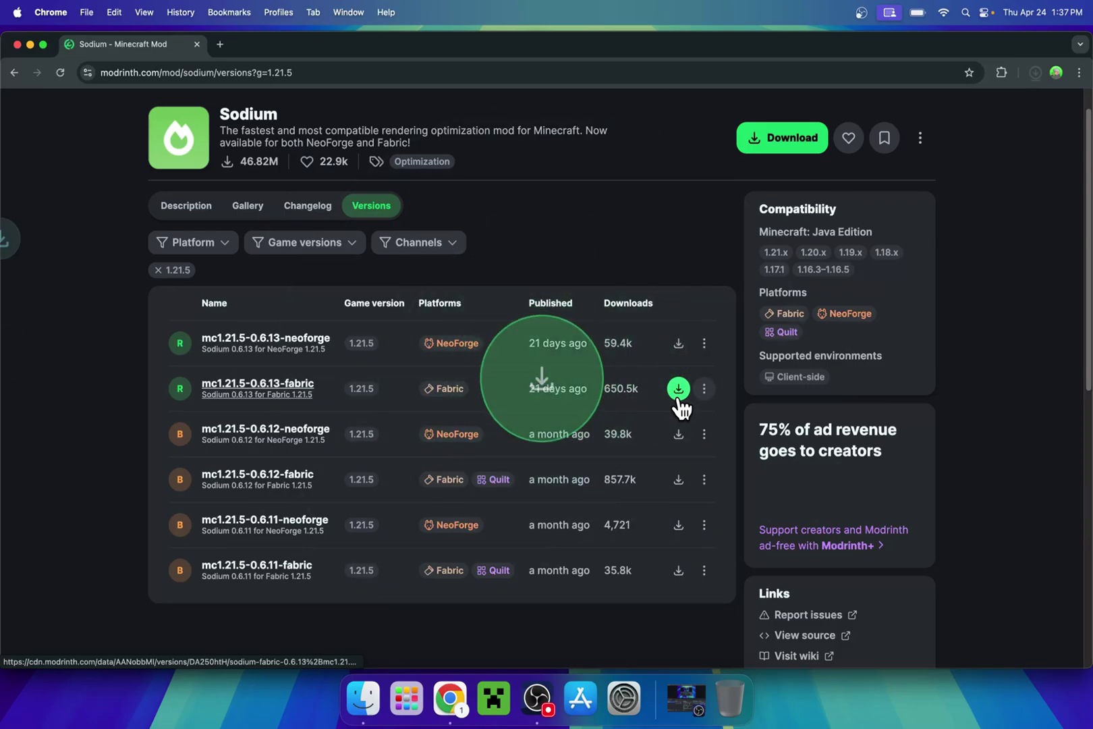
{"action": "scroll", "coordinate": [533, 257], "scroll_direction": "down", "scroll_amount": 1}
{"action": "scroll", "coordinate": [534, 251], "scroll_direction": "up", "scroll_amount": 1}
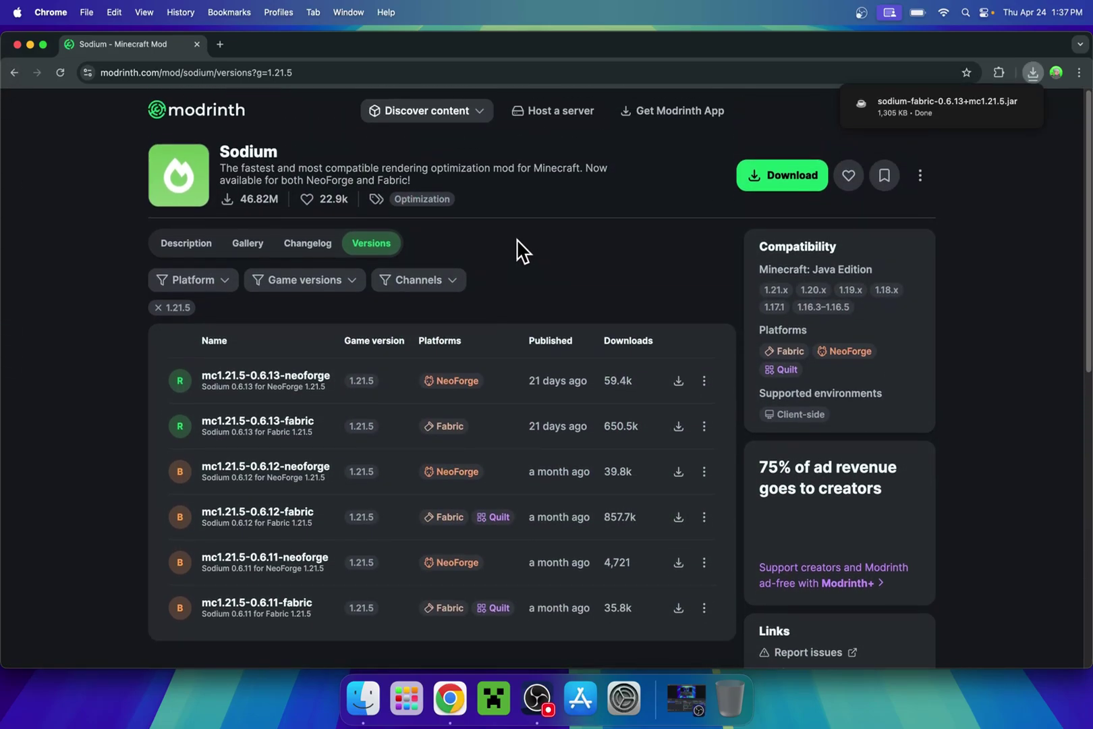
Return to the mods catalogue, search for Sodium and open the Sodium Extra page.
{"action": "left_click", "coordinate": [430, 119]}
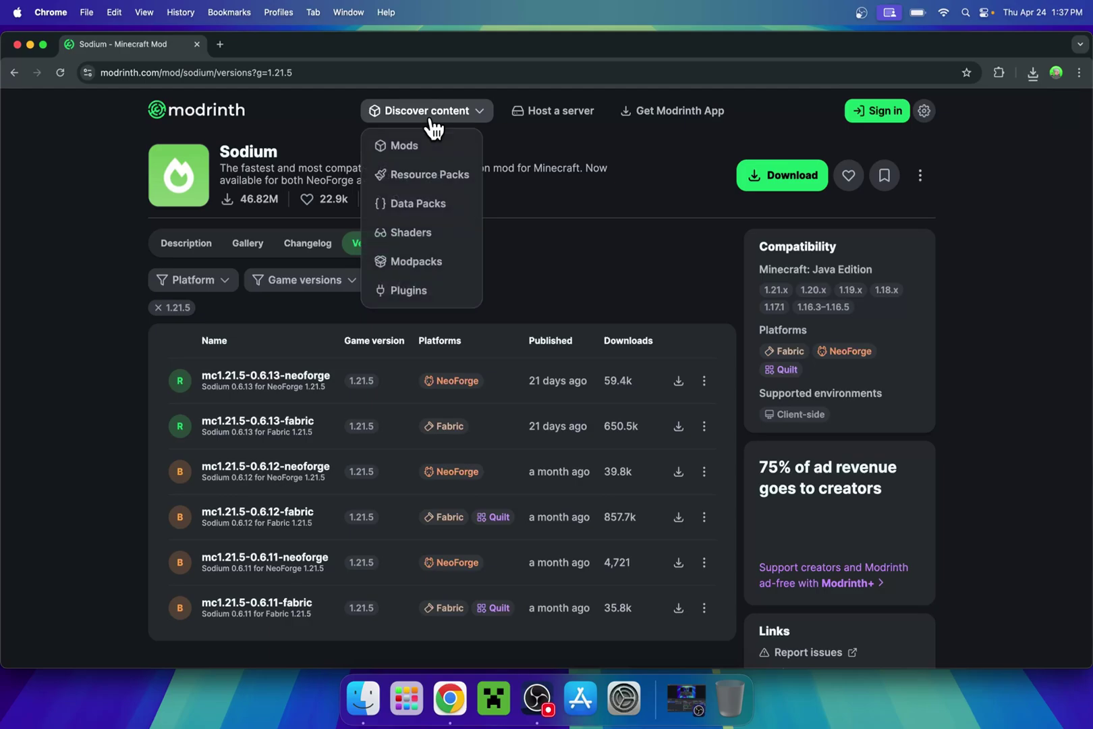
{"action": "left_click", "coordinate": [434, 150]}
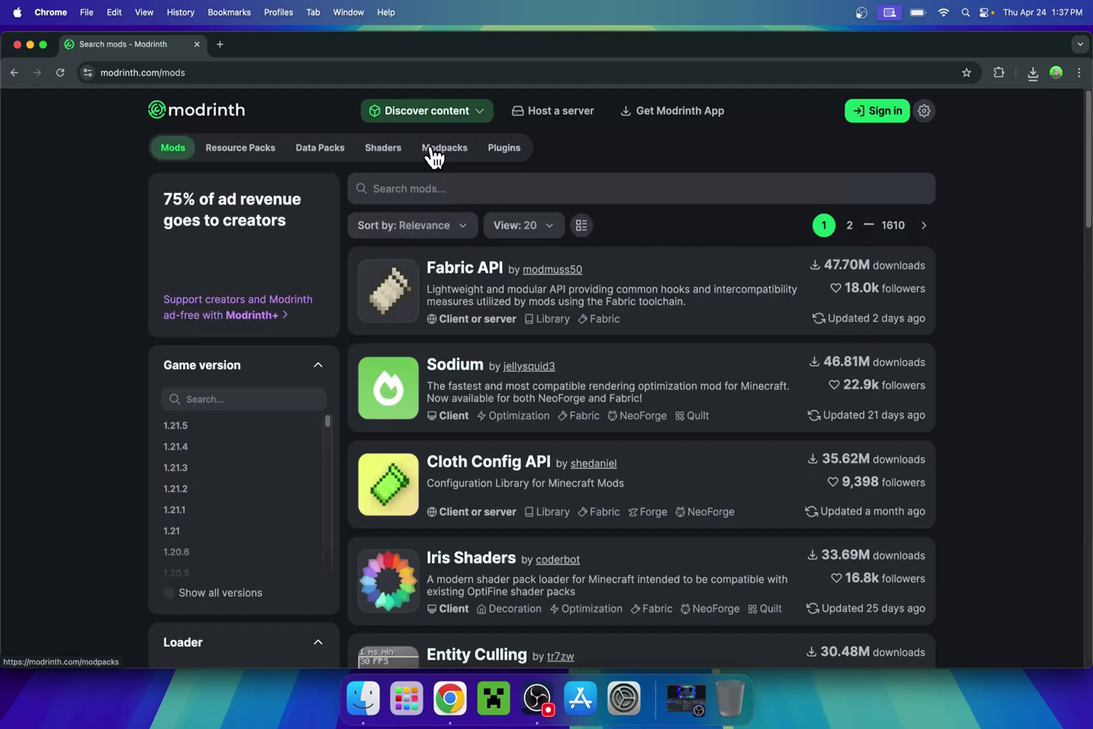
{"action": "left_click", "coordinate": [490, 189]}
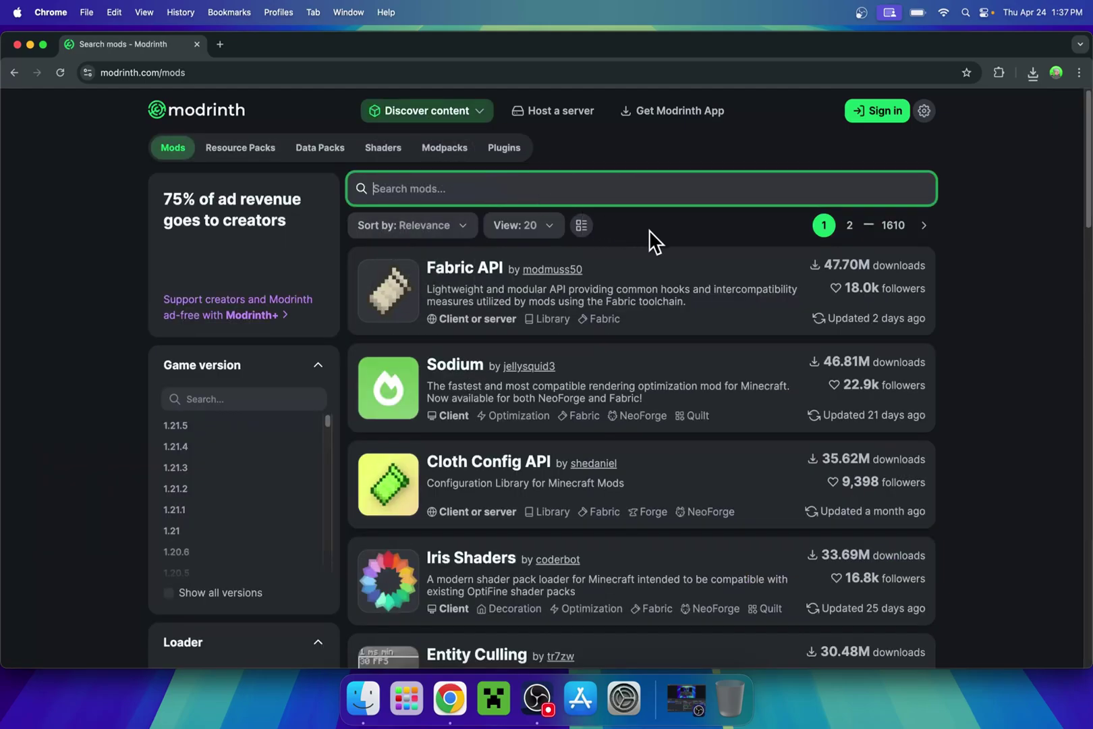
{"action": "type", "text": "Sodium"}
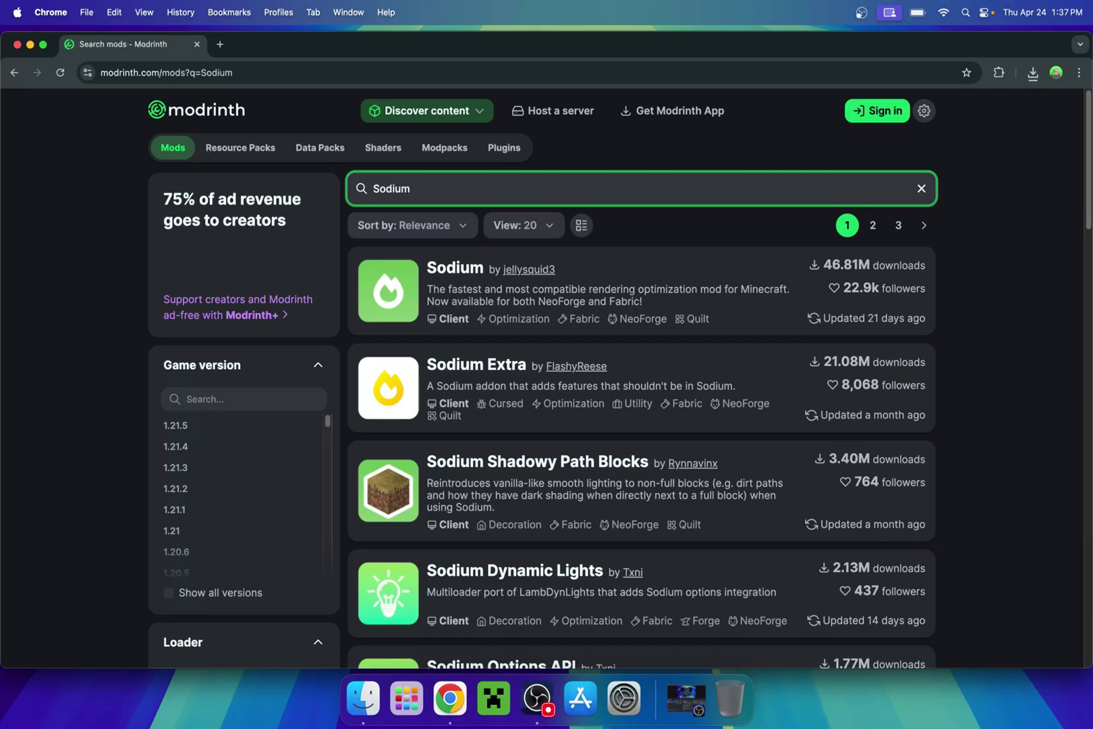
{"action": "left_click", "coordinate": [481, 371]}
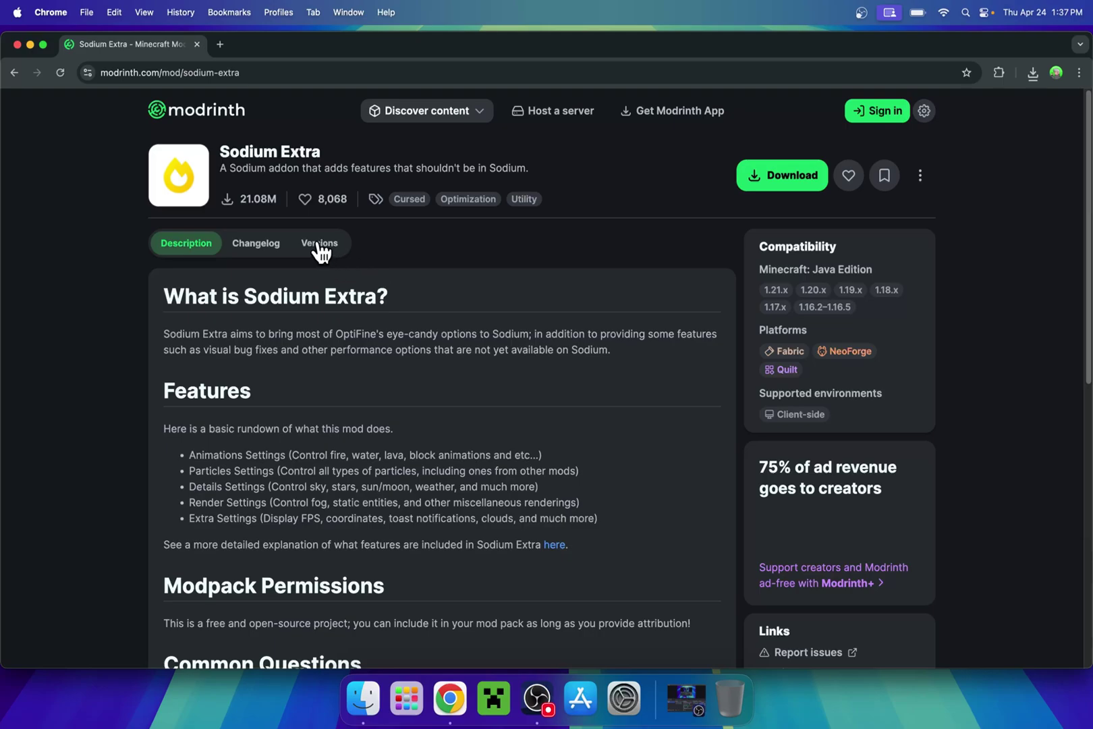
Filter Sodium Extra's versions to game version 1.21.5 and download the mc1.21.5-0.6.3+fabric release.
{"action": "left_click", "coordinate": [318, 246]}
{"action": "left_click", "coordinate": [305, 280]}
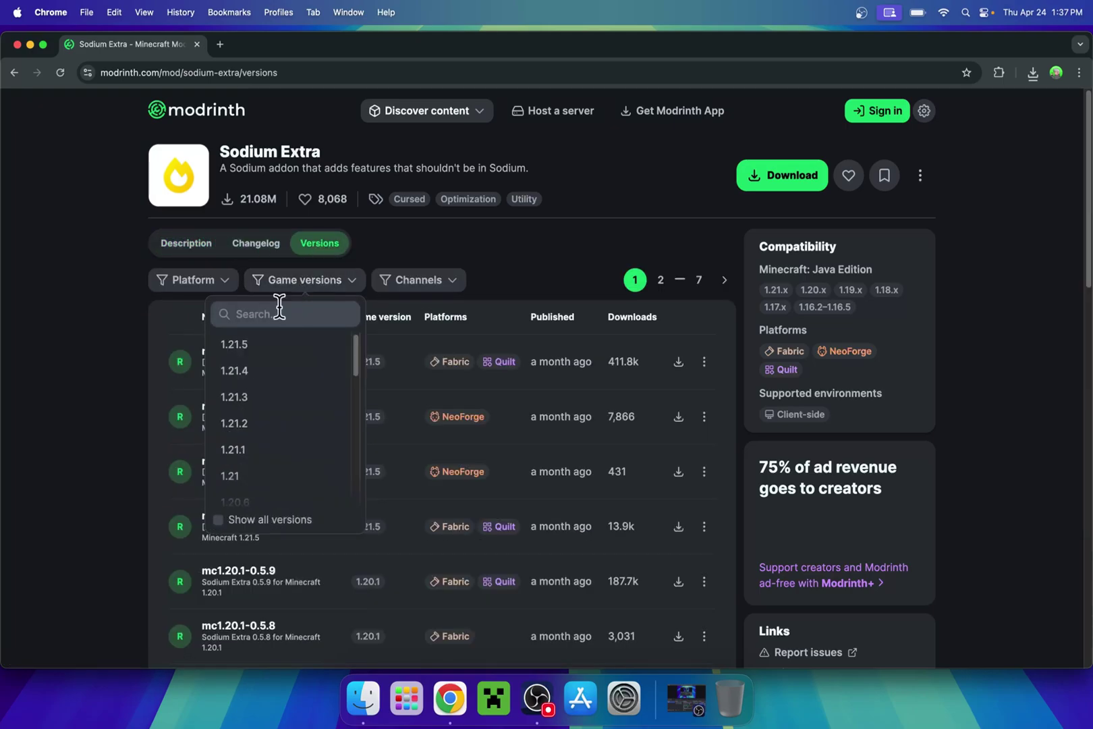
{"action": "left_click", "coordinate": [275, 345]}
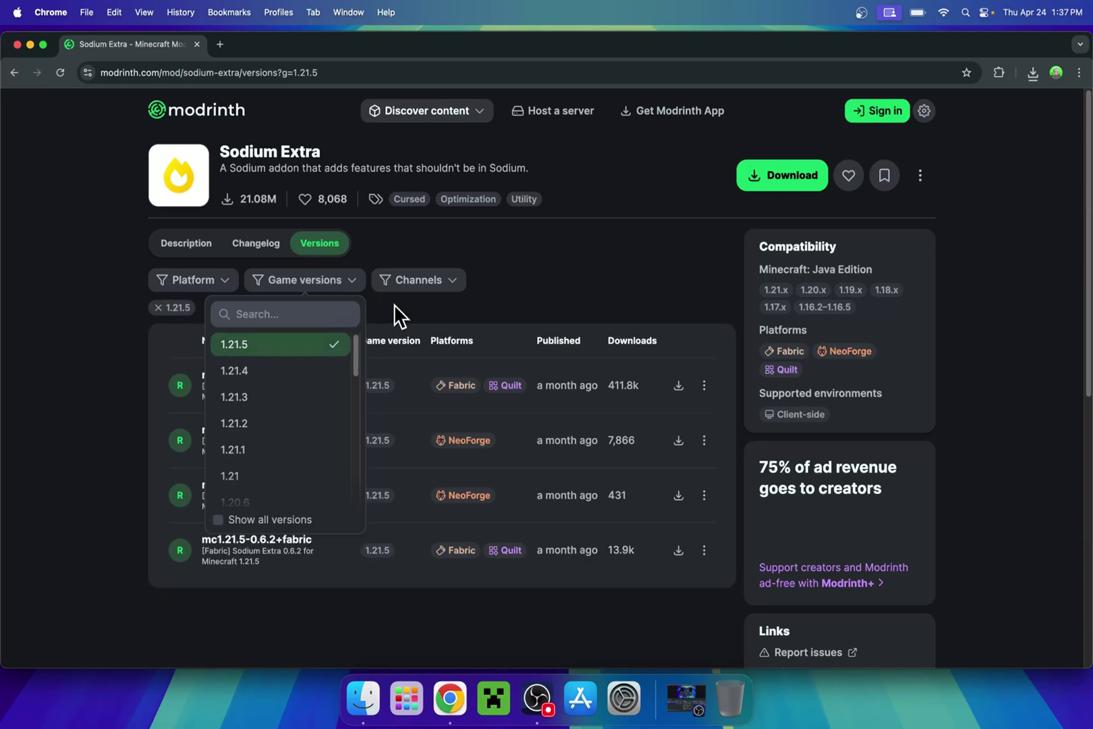
{"action": "left_click", "coordinate": [547, 270]}
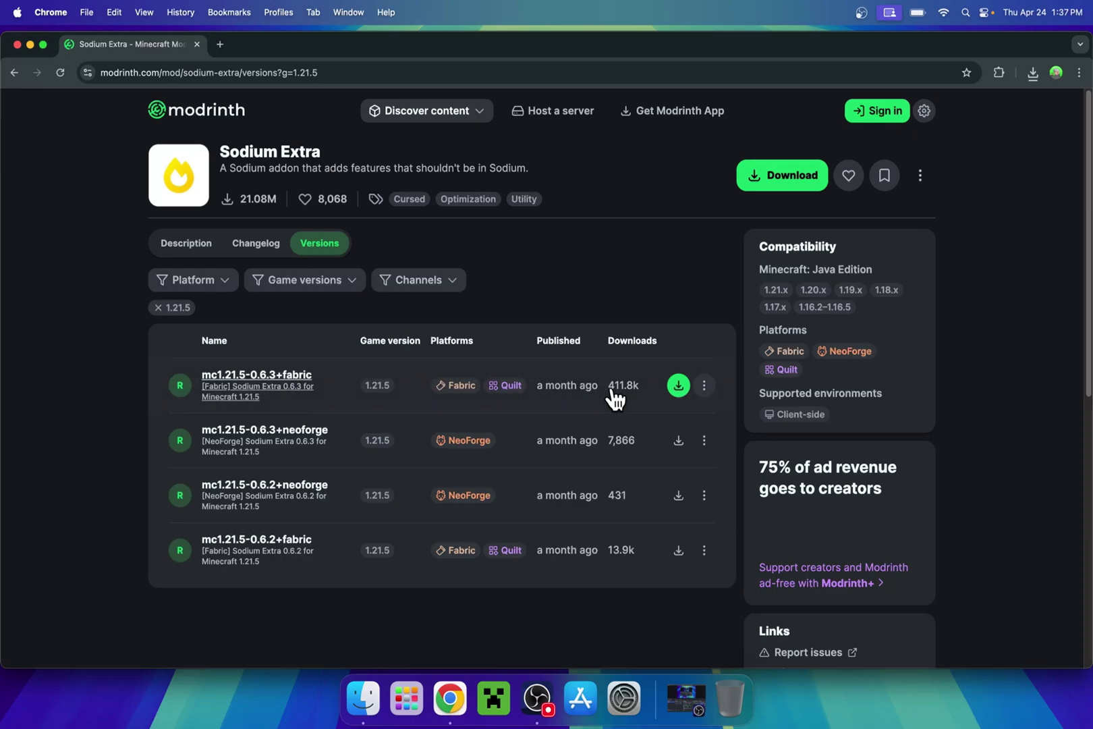
{"action": "left_click", "coordinate": [679, 387]}
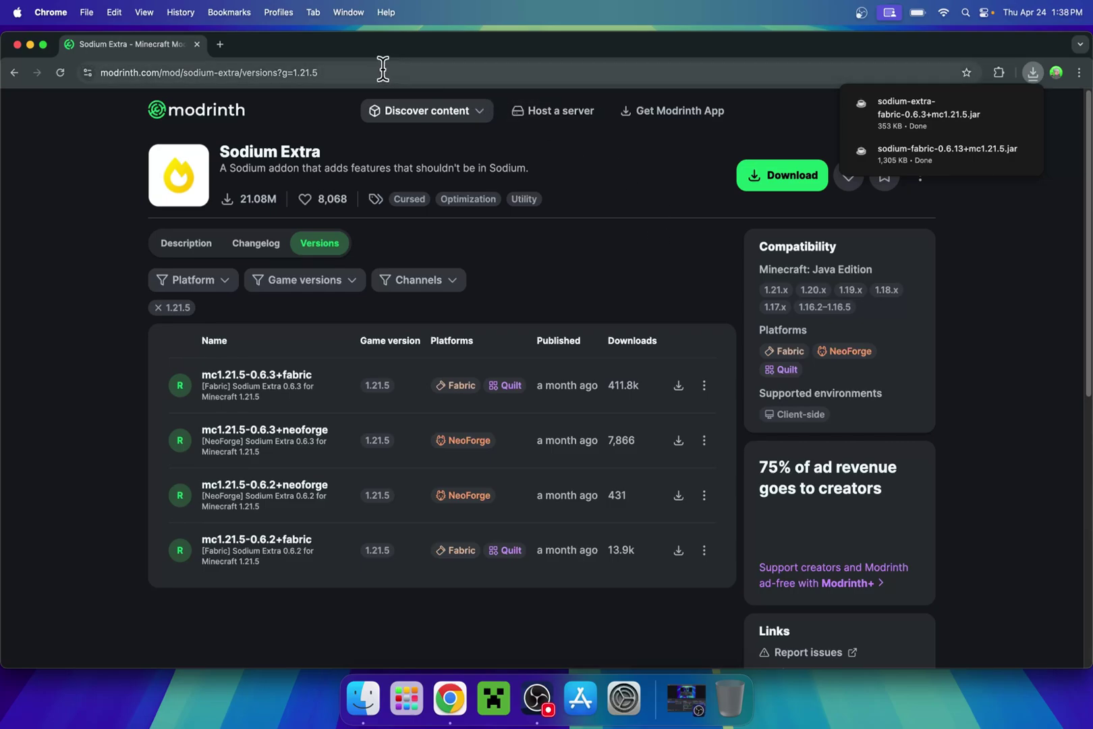
Search Google for "Fabric Minecraft" in a new browser tab and open the fabricmc.net website.
{"action": "left_click", "coordinate": [220, 45]}
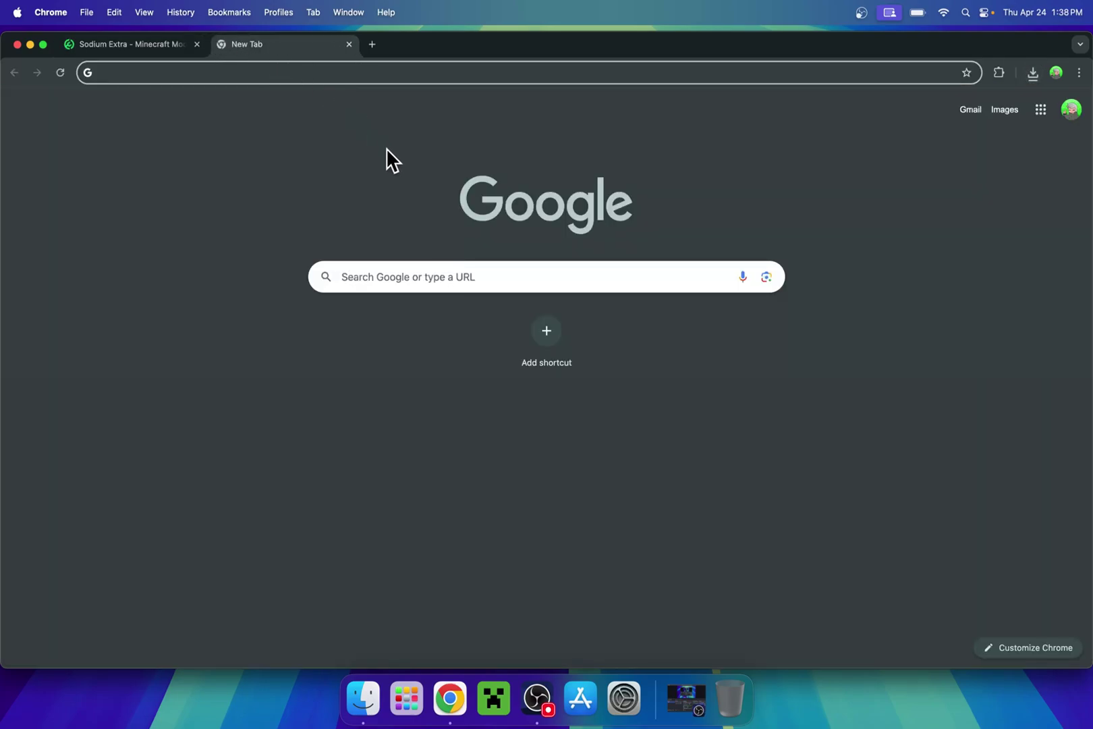
{"action": "left_click", "coordinate": [382, 275]}
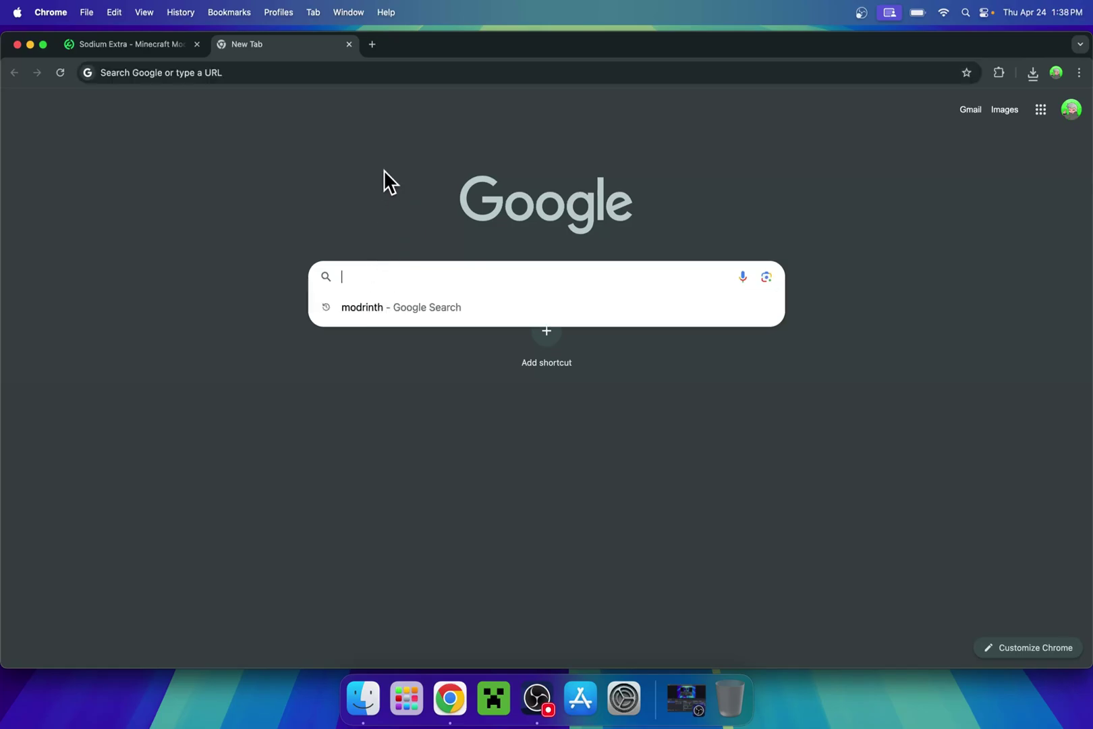
{"action": "type", "text": "Fabr"}
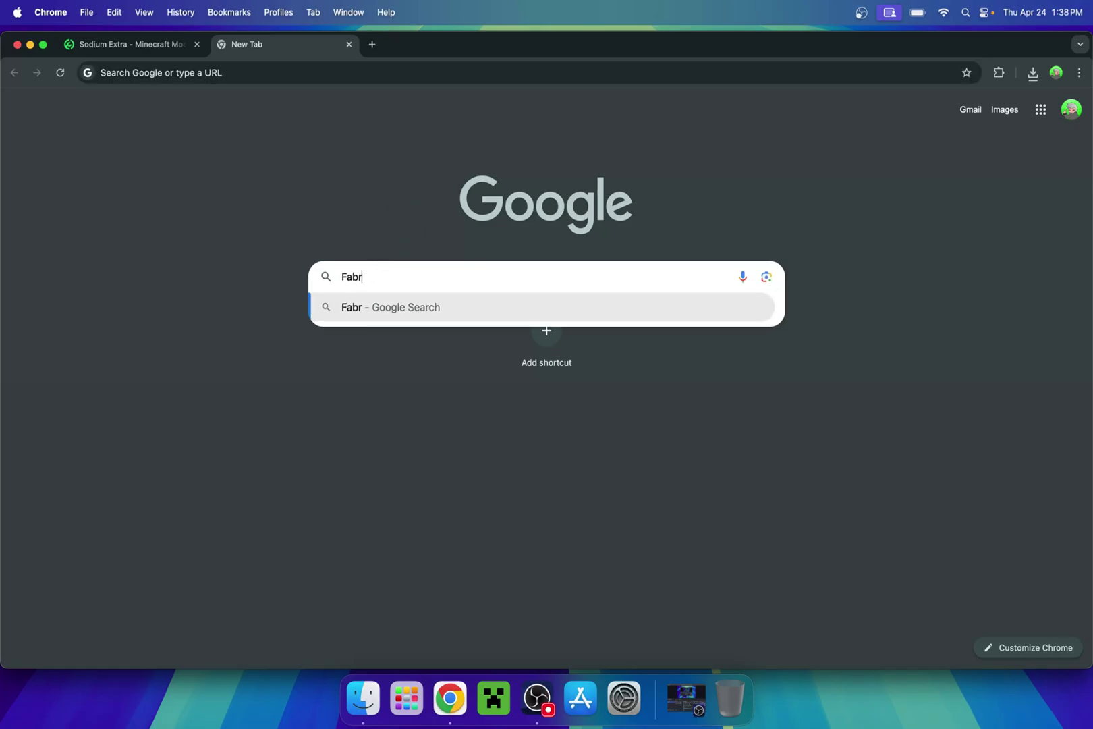
{"action": "type", "text": "ic Minecraft"}
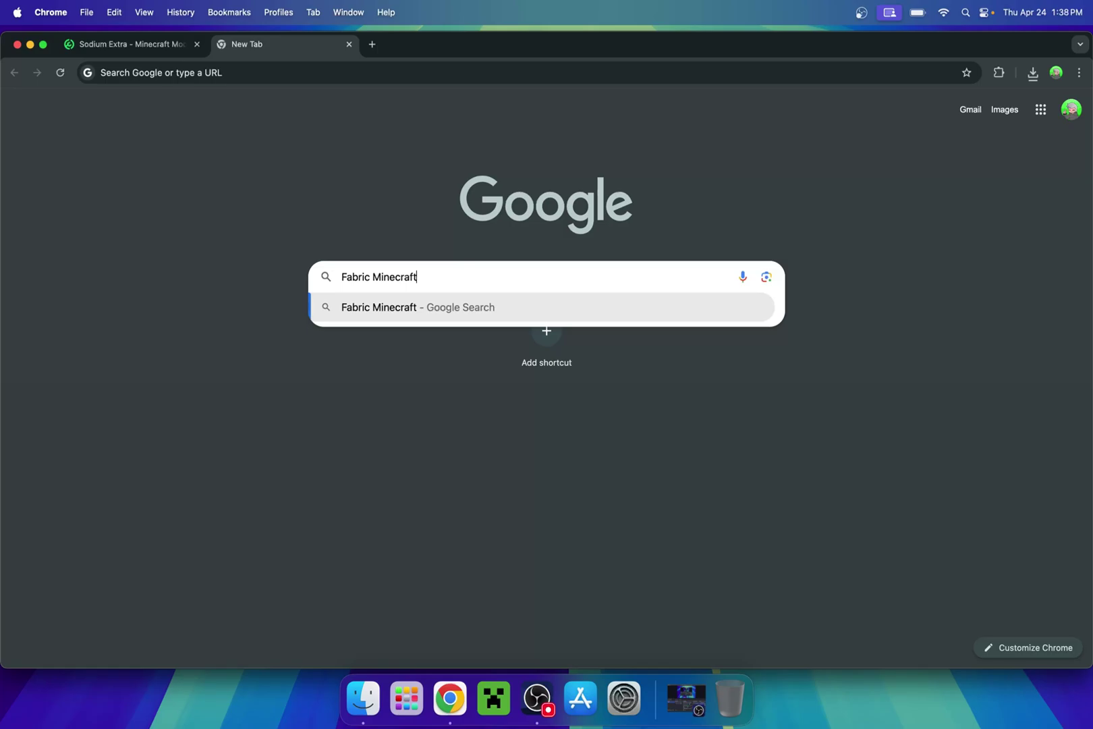
{"action": "key", "text": "Return"}
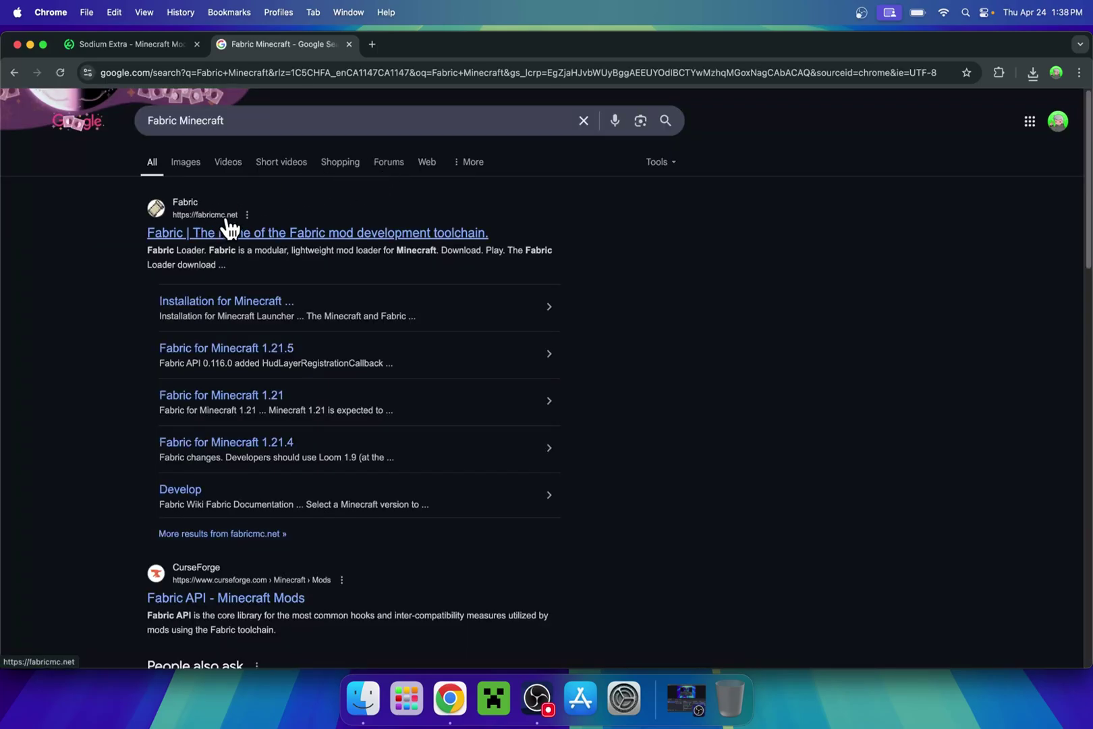
{"action": "left_click", "coordinate": [189, 235]}
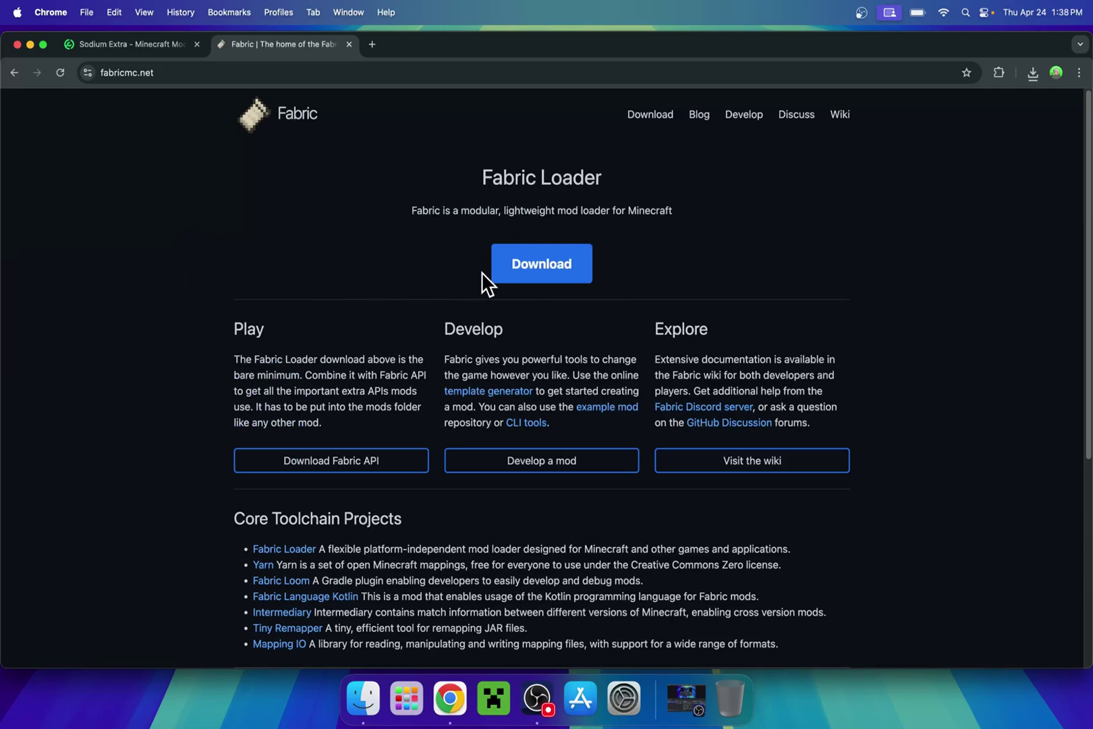
Go to the Fabric Loader download page and download the universal .JAR installer.
{"action": "left_click", "coordinate": [538, 274]}
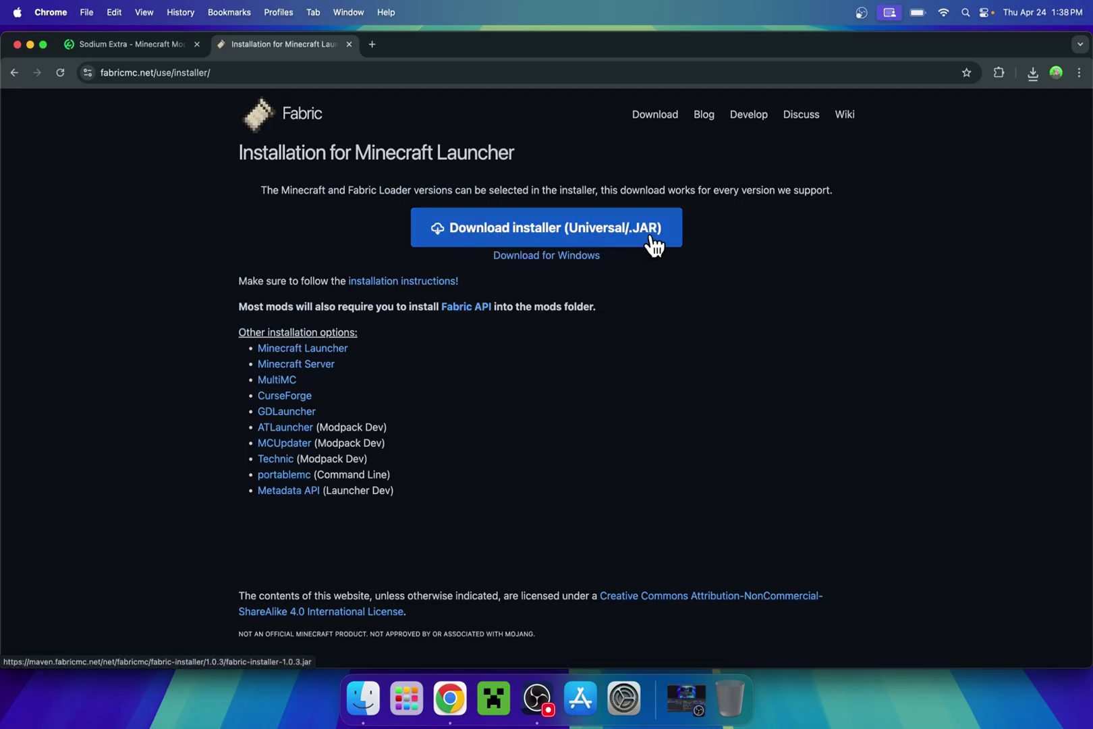
{"action": "left_click", "coordinate": [556, 237]}
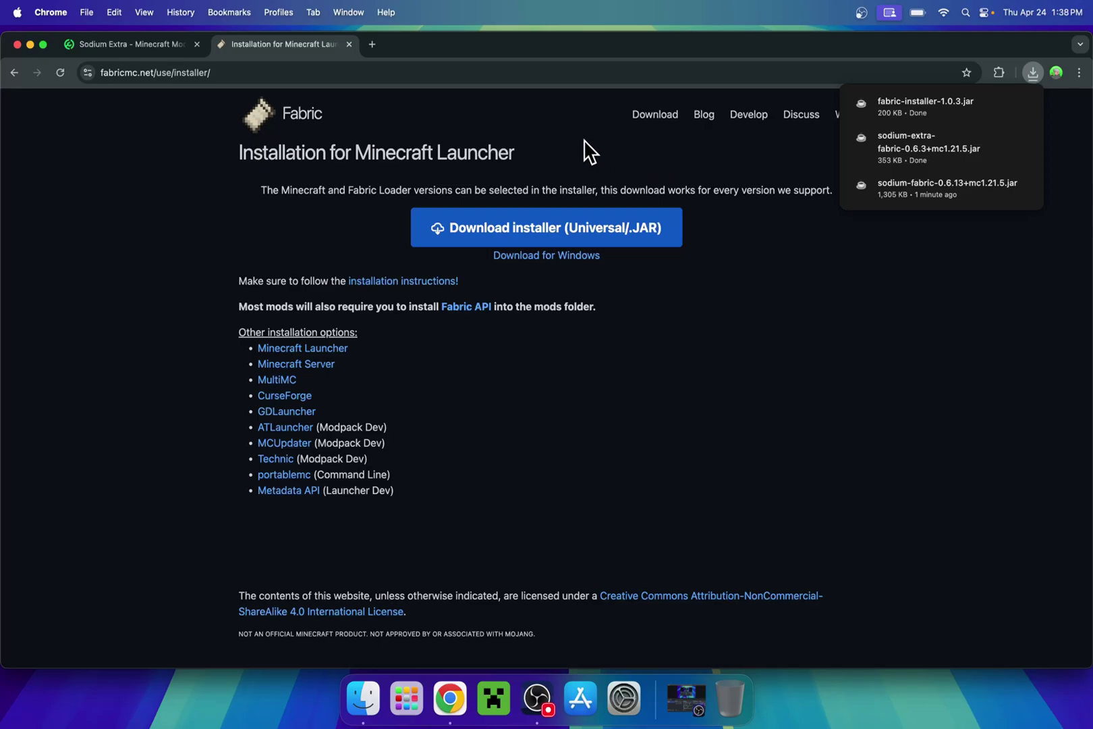
Search Google for "JDK 24" in a new browser tab, open Oracle's Java Downloads page and accept all cookies.
{"action": "left_click", "coordinate": [373, 45]}
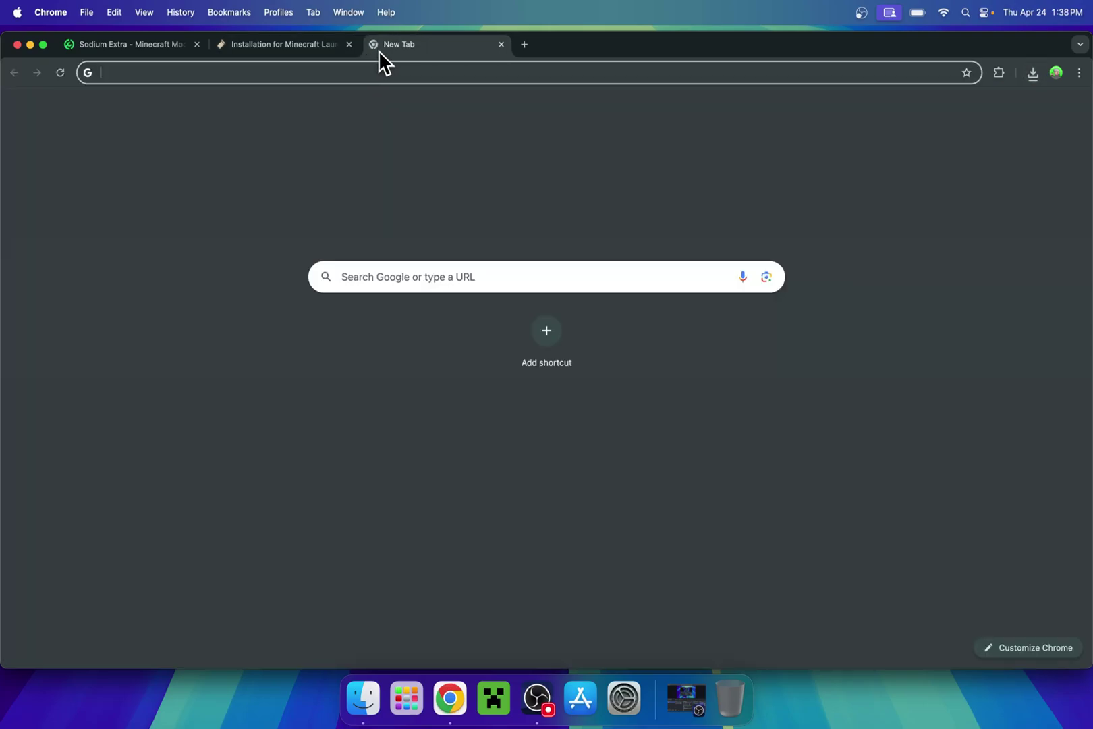
{"action": "left_click", "coordinate": [369, 276]}
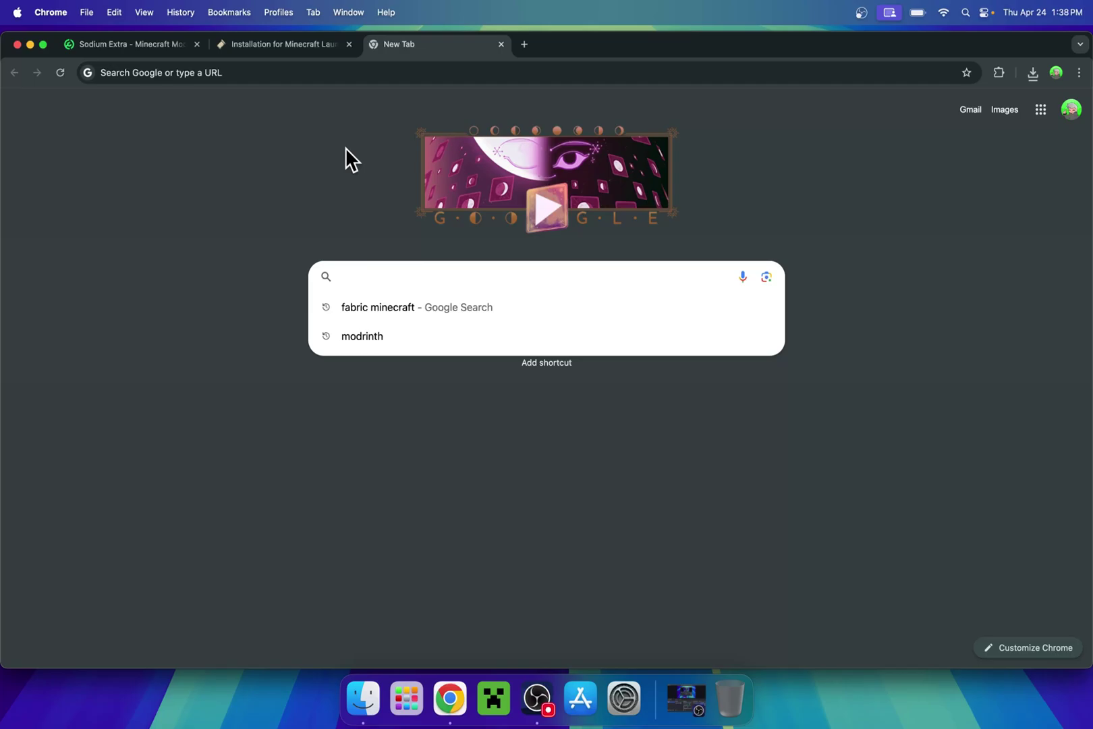
{"action": "type", "text": "JDK 24"}
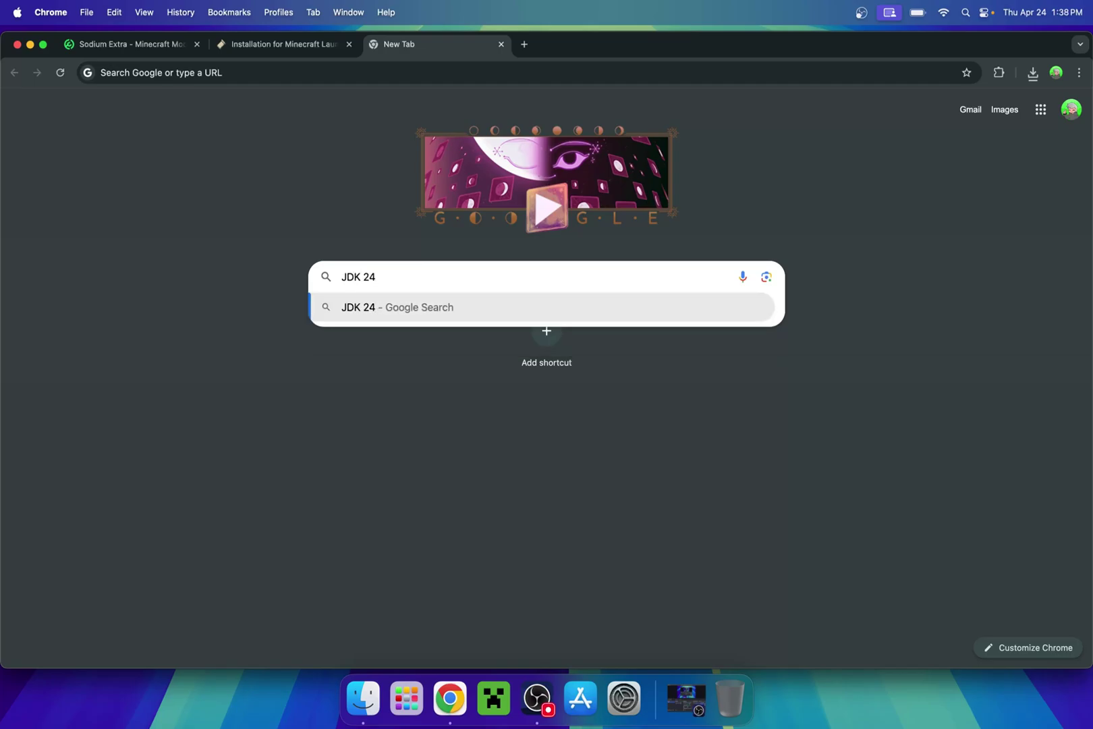
{"action": "key", "text": "Return"}
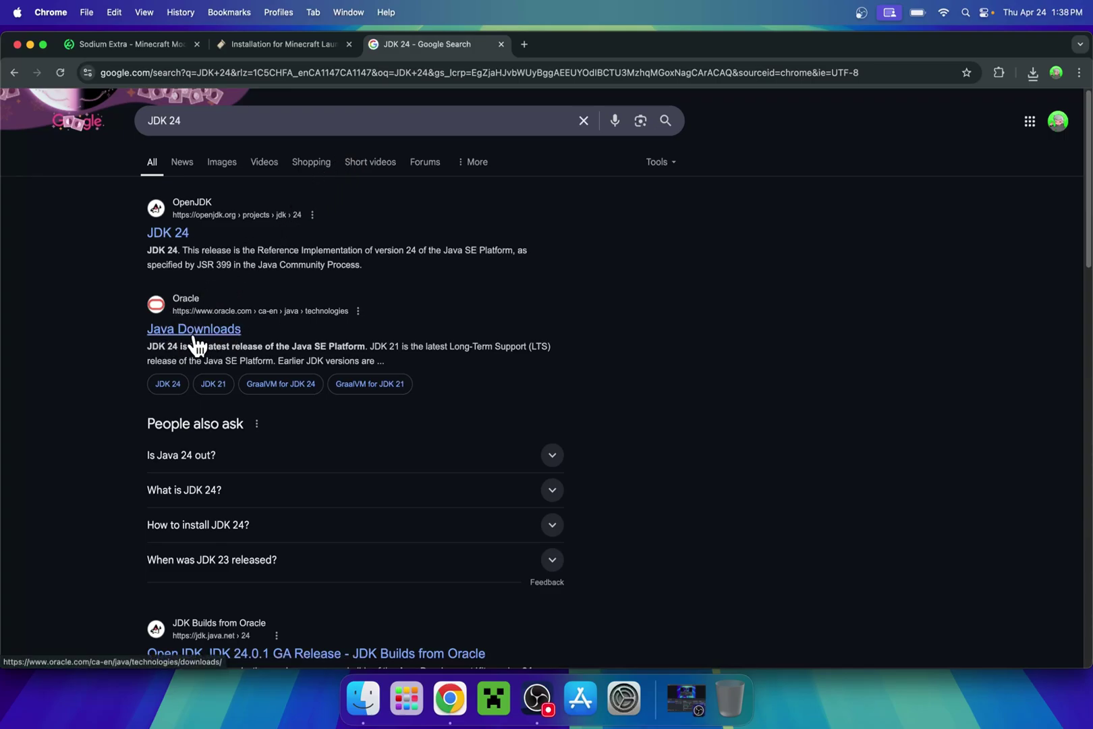
{"action": "left_click", "coordinate": [193, 334]}
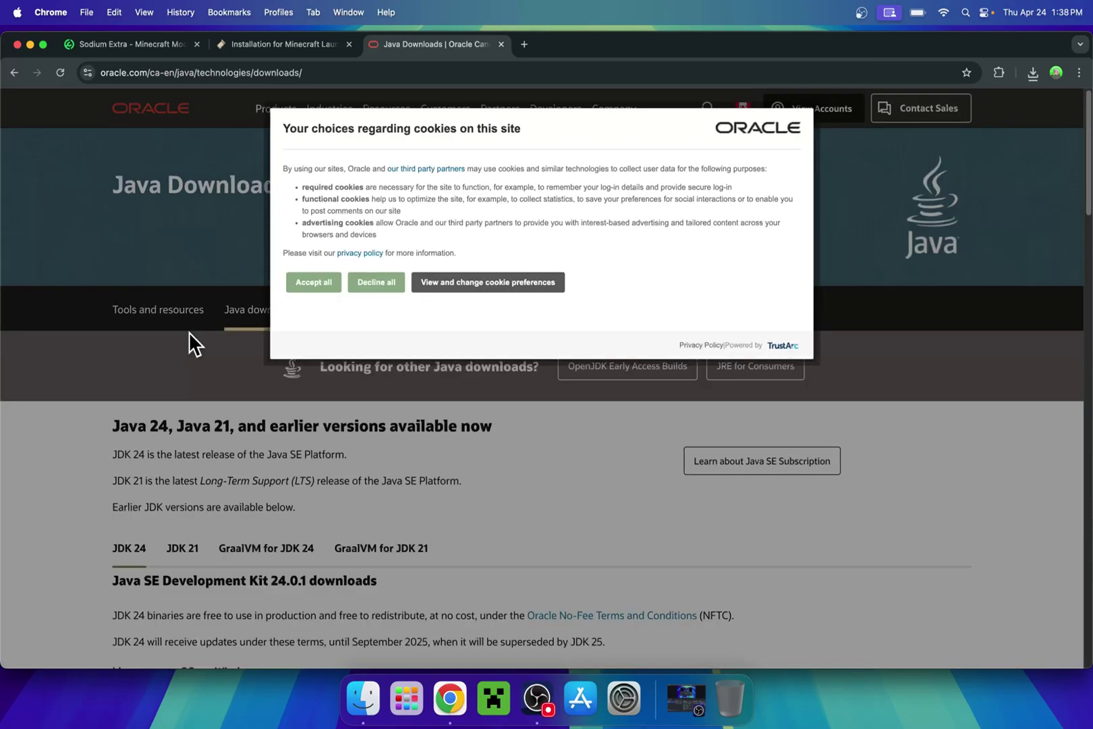
{"action": "left_click", "coordinate": [309, 285]}
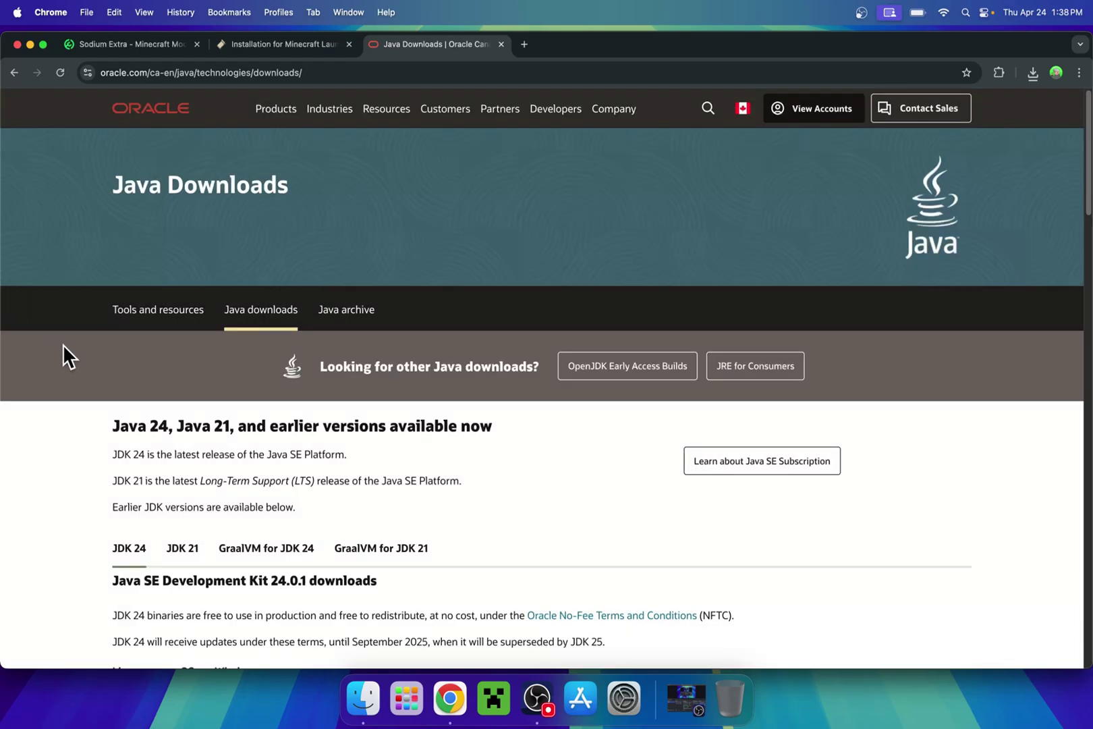
Show the macOS installers for JDK 24 and look over the available download files.
{"action": "scroll", "coordinate": [71, 354], "scroll_direction": "down", "scroll_amount": 8}
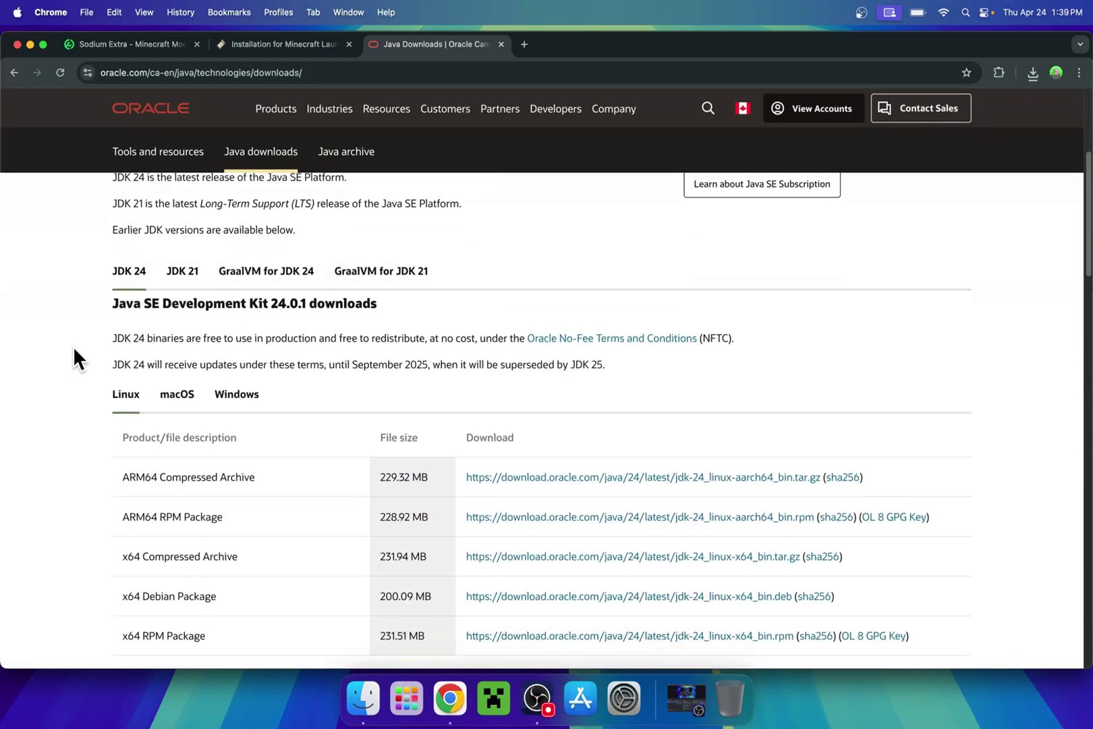
{"action": "left_click", "coordinate": [178, 405]}
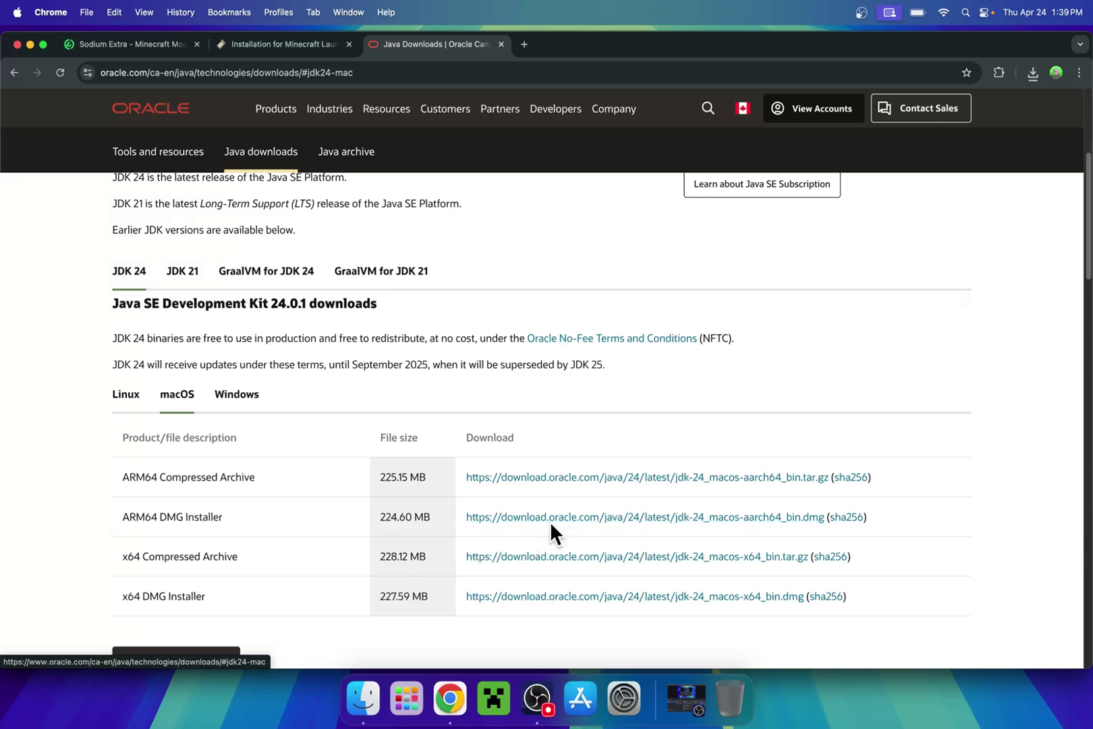
{"action": "scroll", "coordinate": [767, 390], "scroll_direction": "down", "scroll_amount": 1}
{"action": "scroll", "coordinate": [767, 390], "scroll_direction": "up", "scroll_amount": 5}
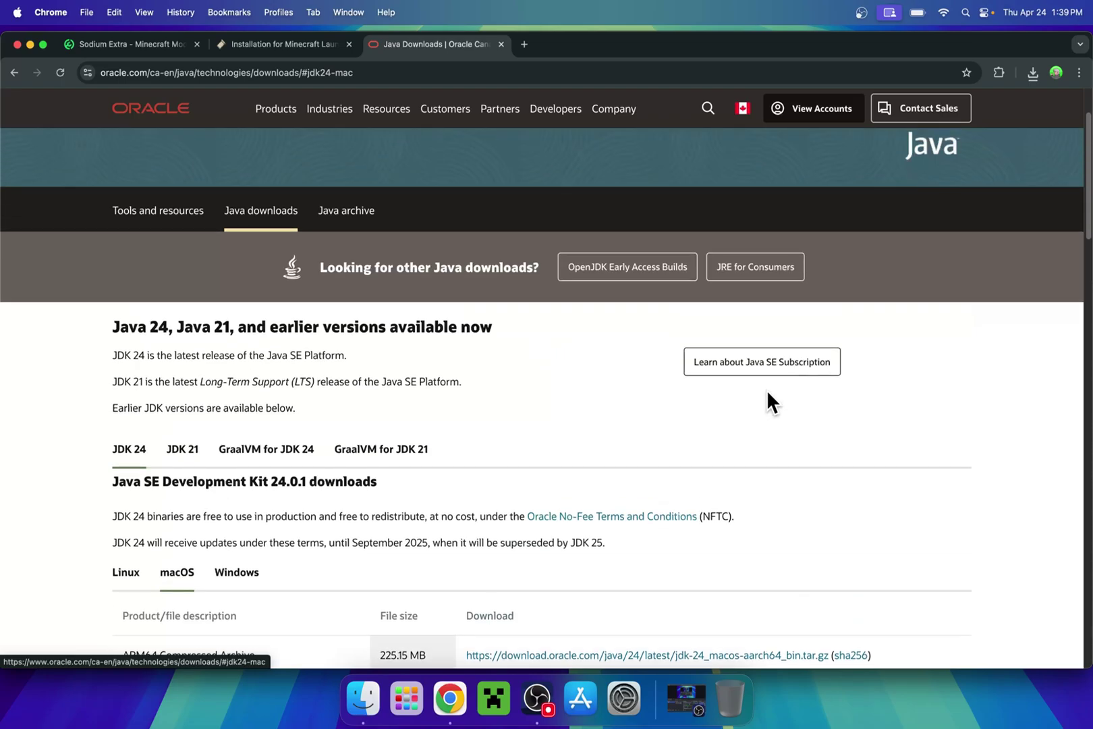
{"action": "scroll", "coordinate": [834, 405], "scroll_direction": "up", "scroll_amount": 3}
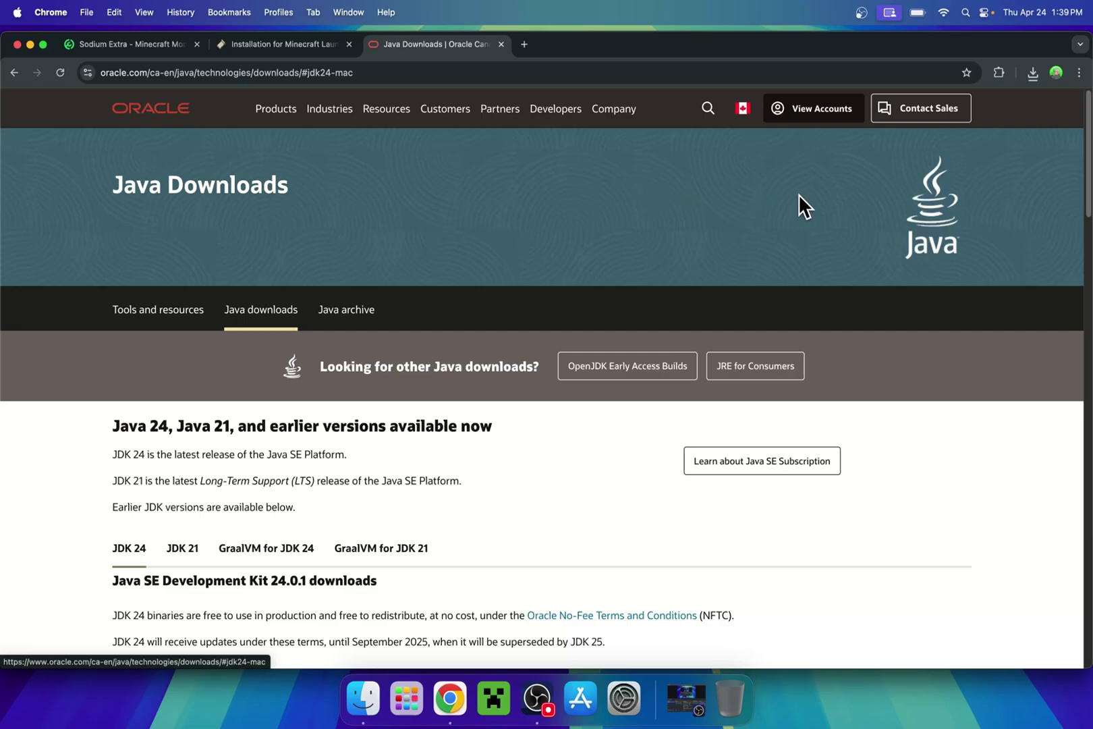
Check the recent download history, close the browser window and open the Downloads folder in Finder.
{"action": "left_click", "coordinate": [1032, 75]}
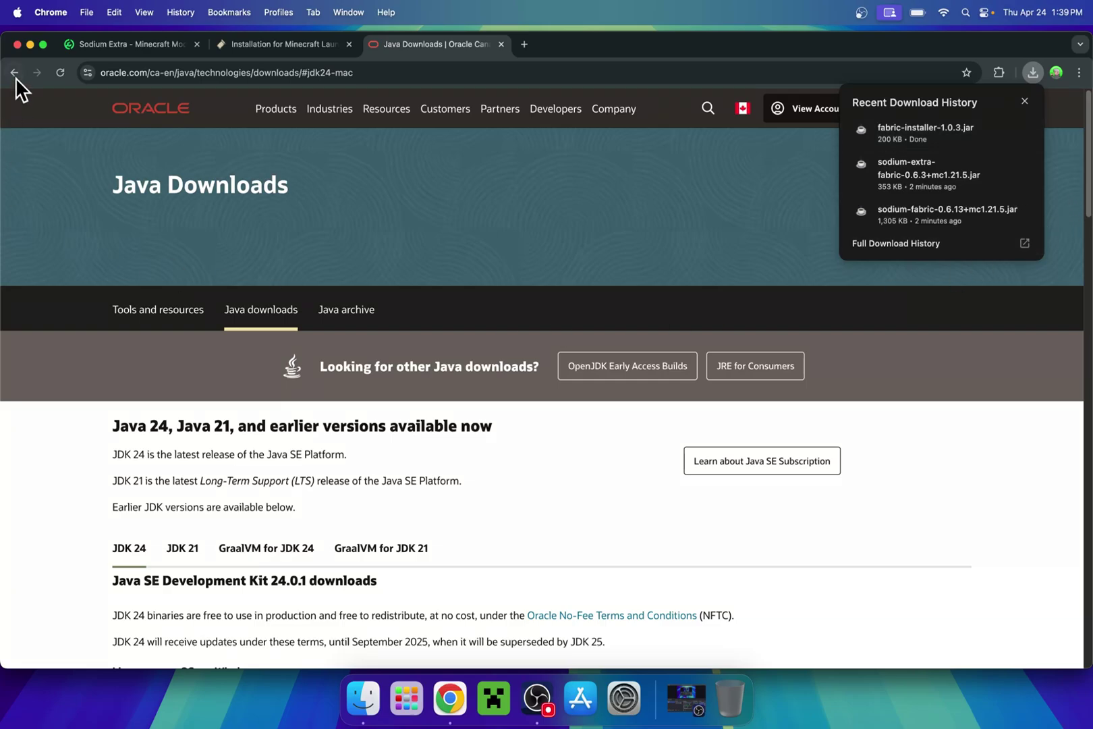
{"action": "left_click", "coordinate": [17, 45]}
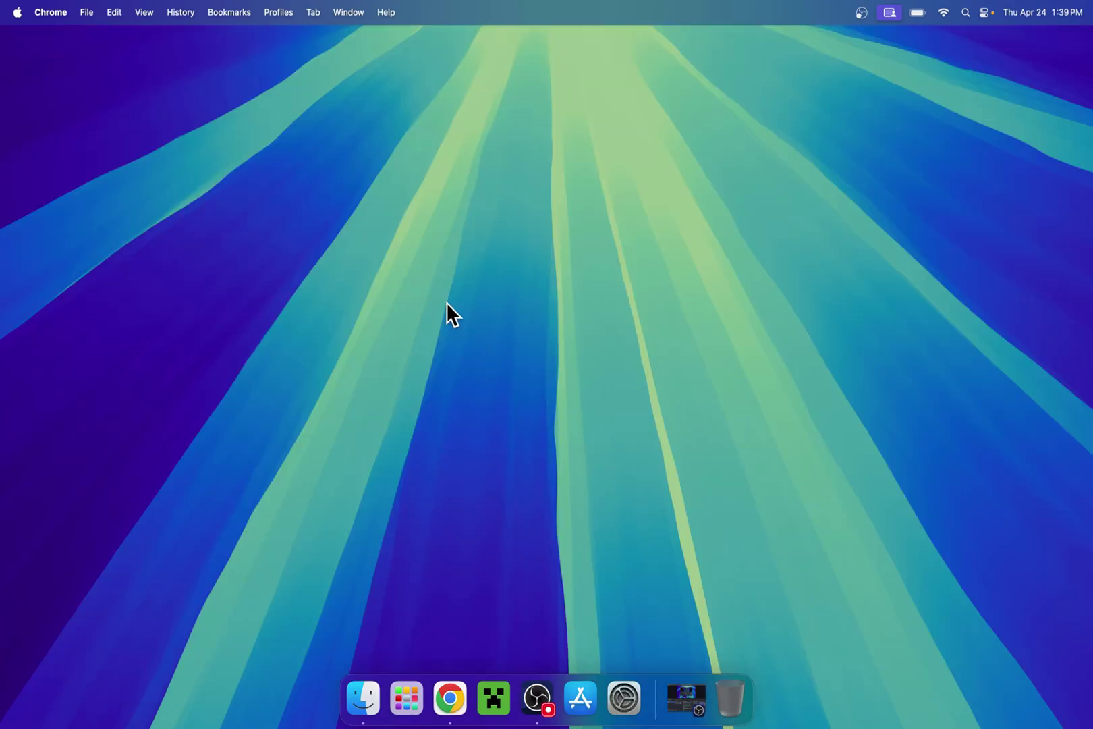
{"action": "left_click", "coordinate": [364, 698]}
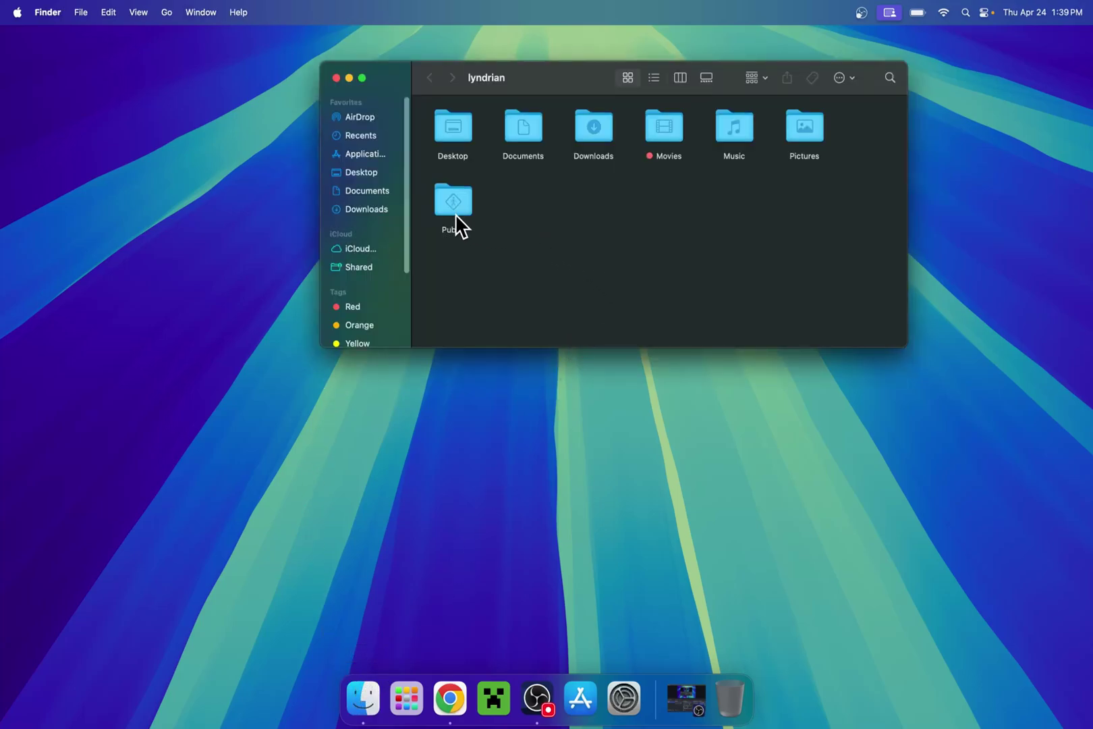
{"action": "left_click", "coordinate": [369, 208]}
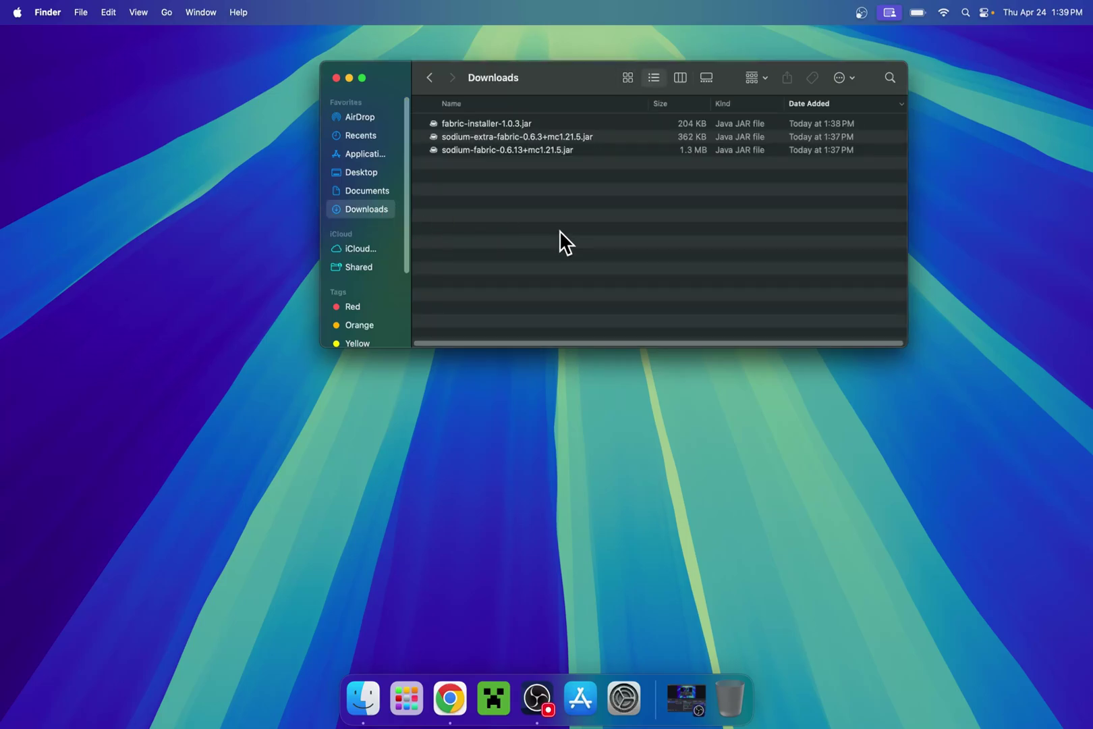
Try to open fabric-installer-1.0.3.jar from the Downloads folder and dismiss the security warning without trashing the file.
{"action": "left_click", "coordinate": [534, 124]}
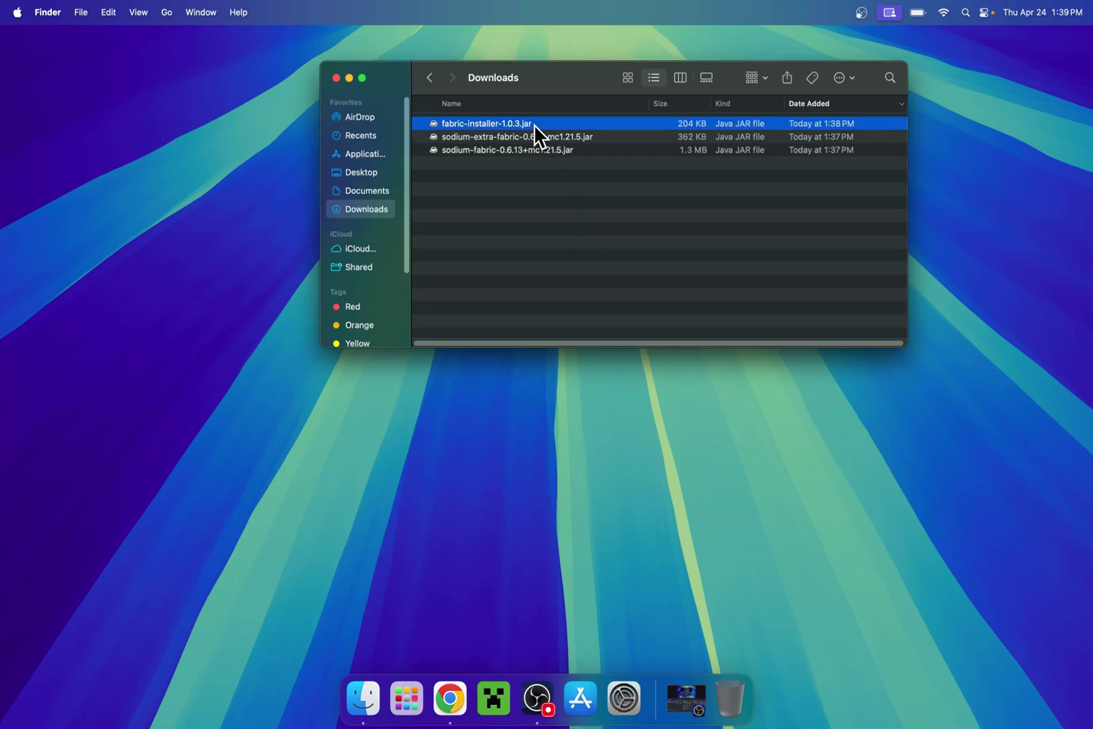
{"action": "double_click", "coordinate": [534, 124]}
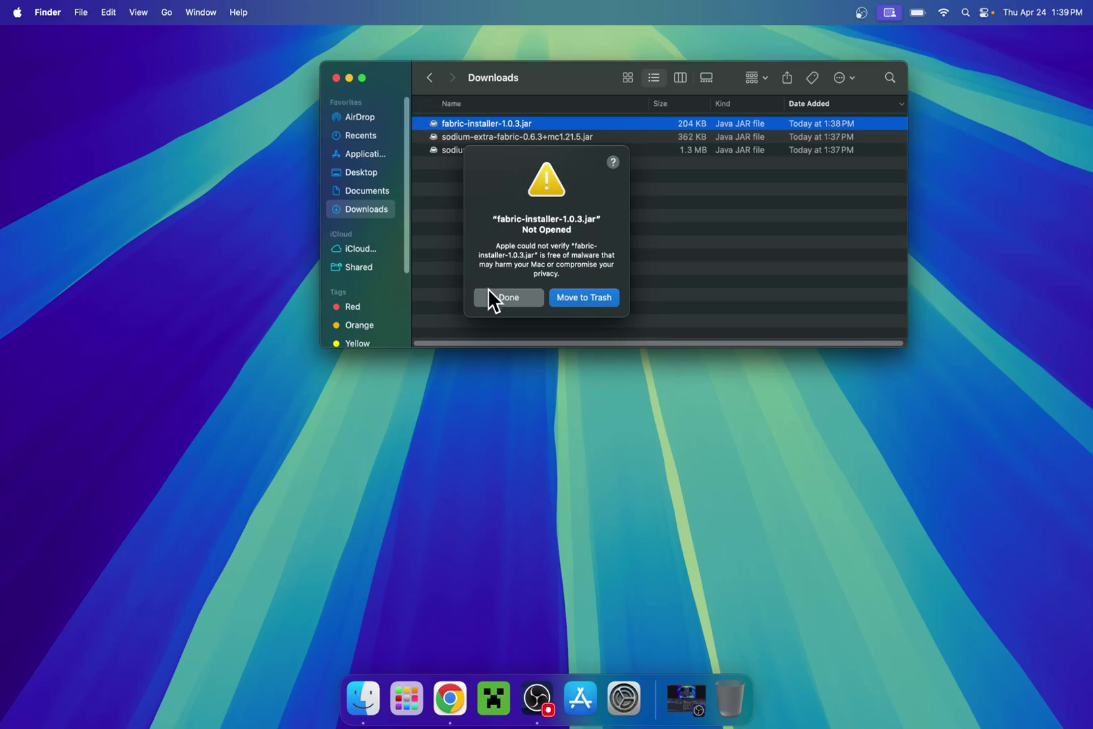
{"action": "left_click", "coordinate": [510, 298]}
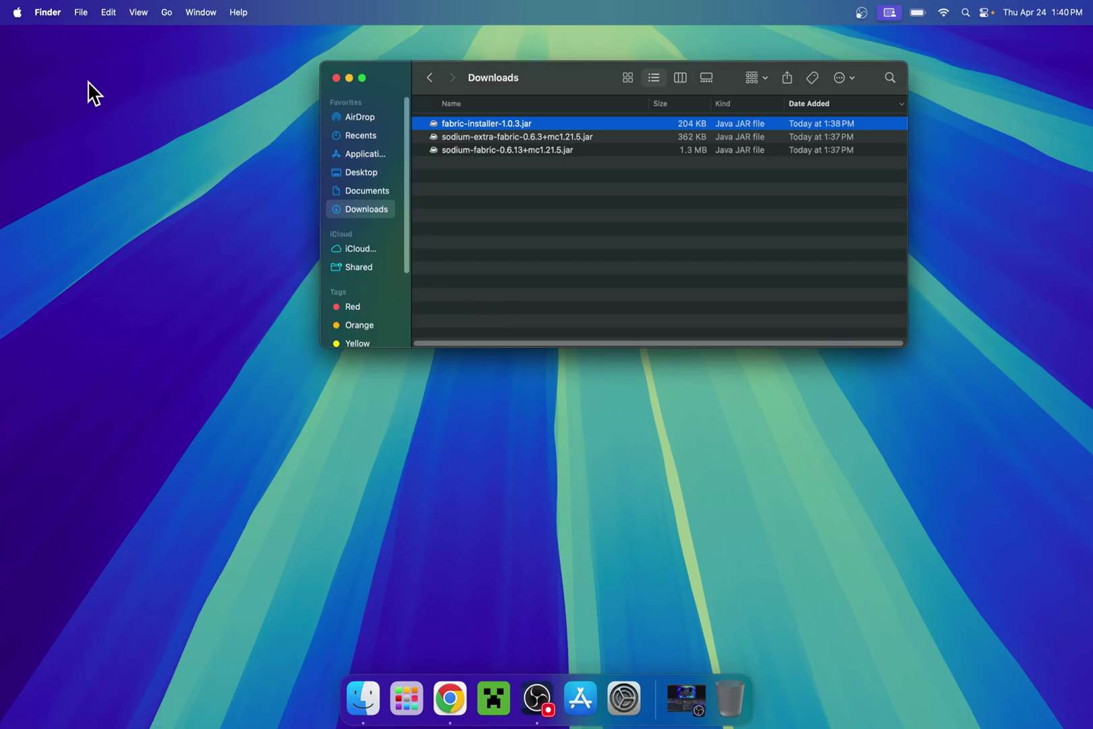
Allow the blocked fabric-installer-1.0.3.jar in the Privacy & Security section of System Settings and open it anyway.
{"action": "left_click", "coordinate": [19, 13]}
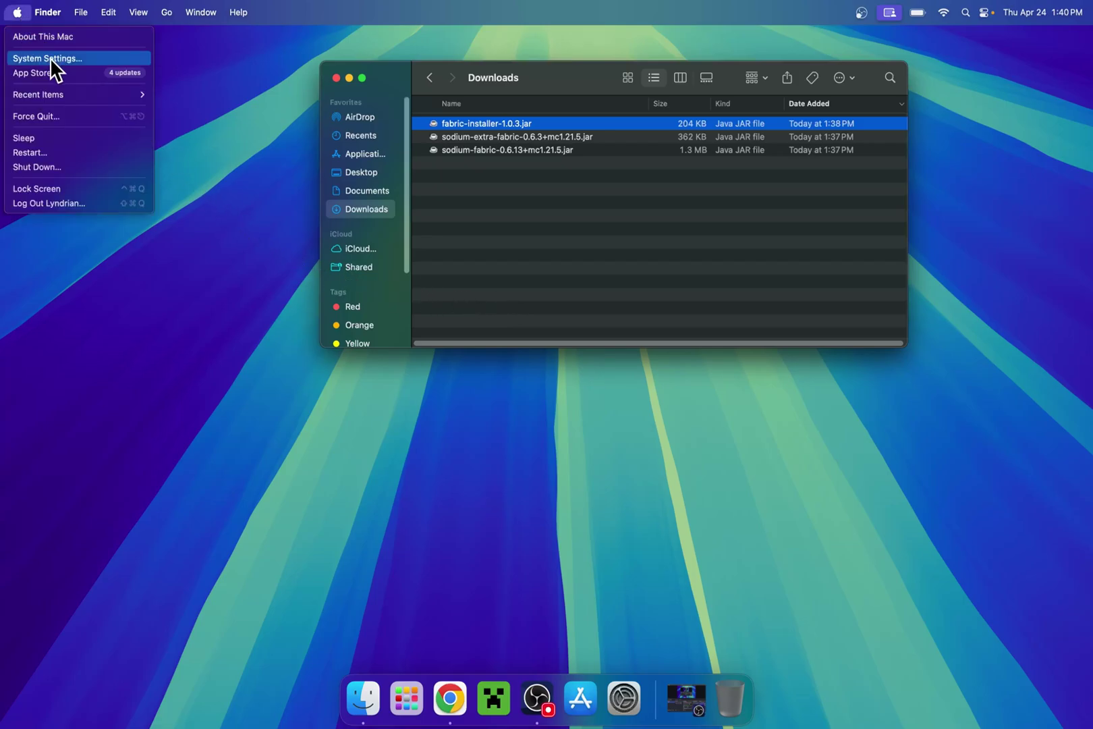
{"action": "left_click", "coordinate": [50, 59]}
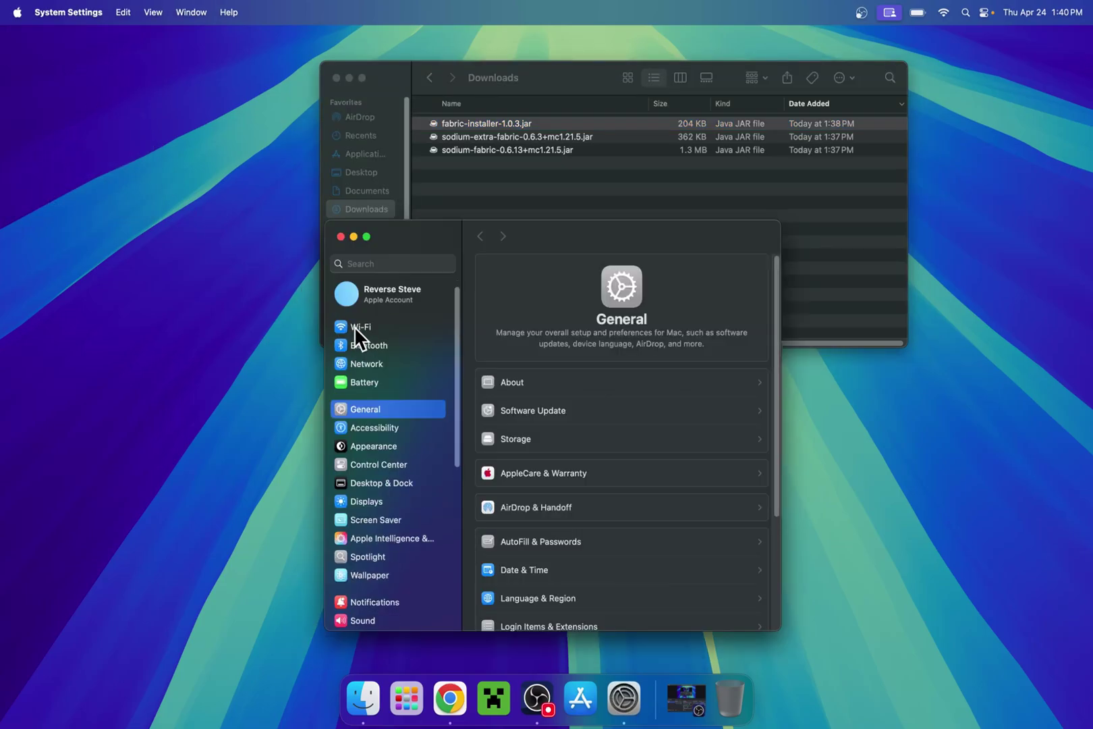
{"action": "left_click_drag", "start_coordinate": [457, 368], "coordinate": [456, 443]}
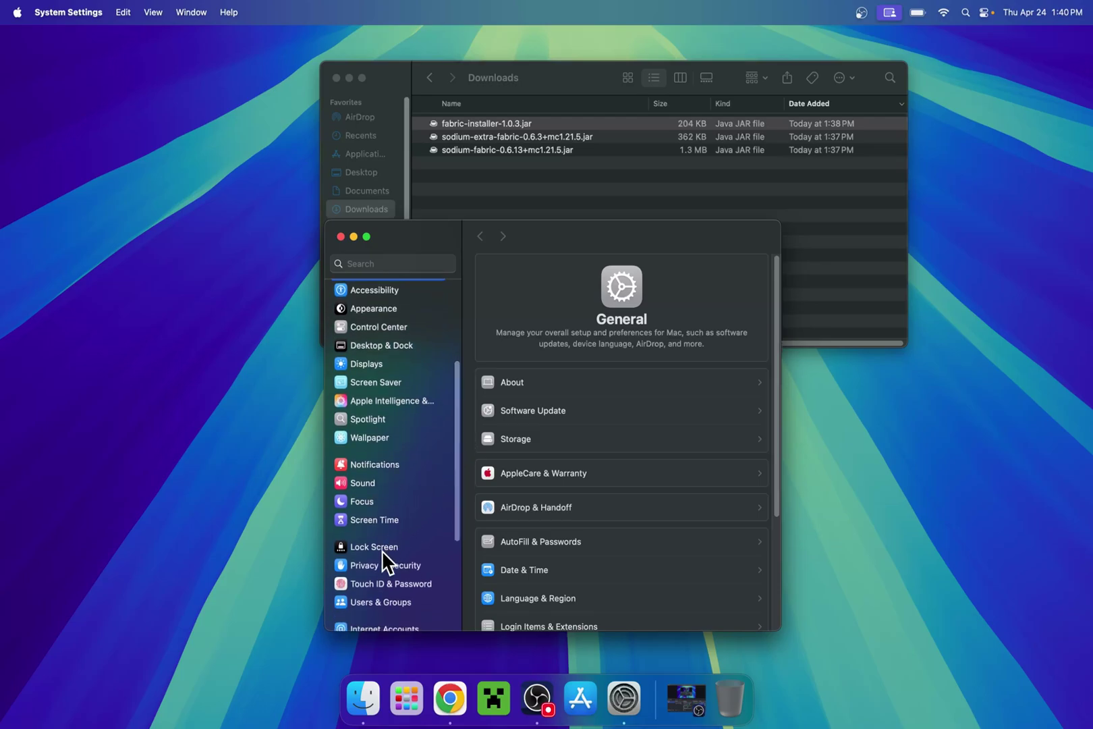
{"action": "left_click", "coordinate": [372, 565]}
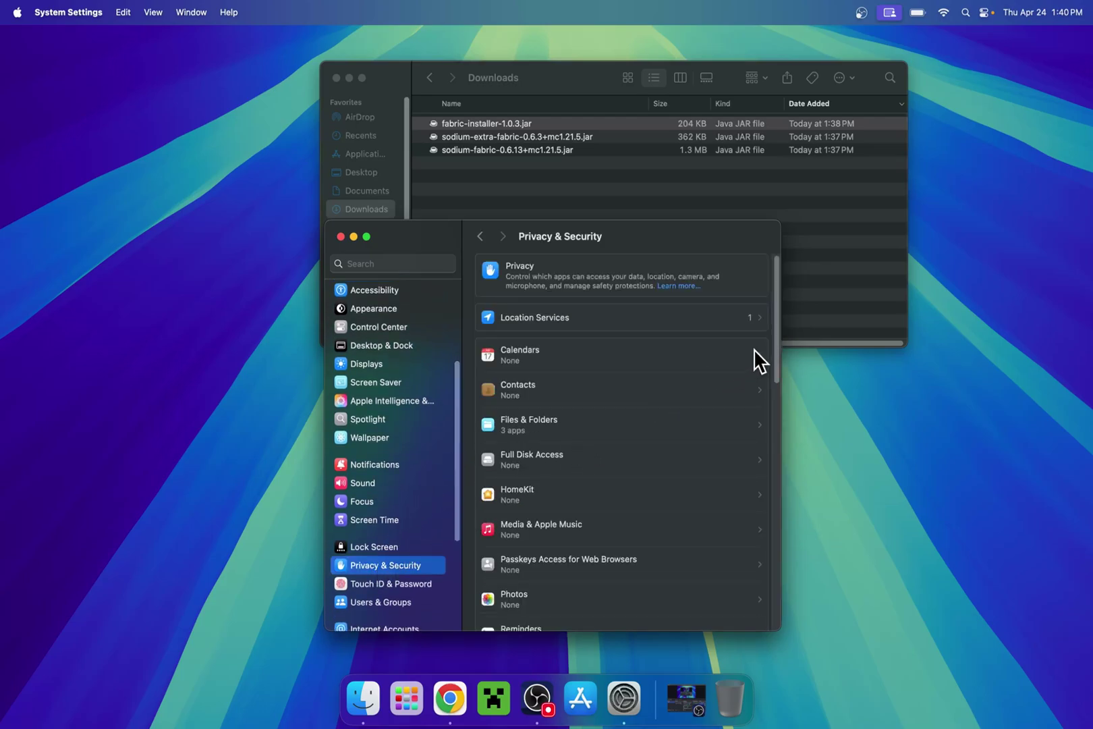
{"action": "left_click_drag", "start_coordinate": [776, 338], "coordinate": [776, 565]}
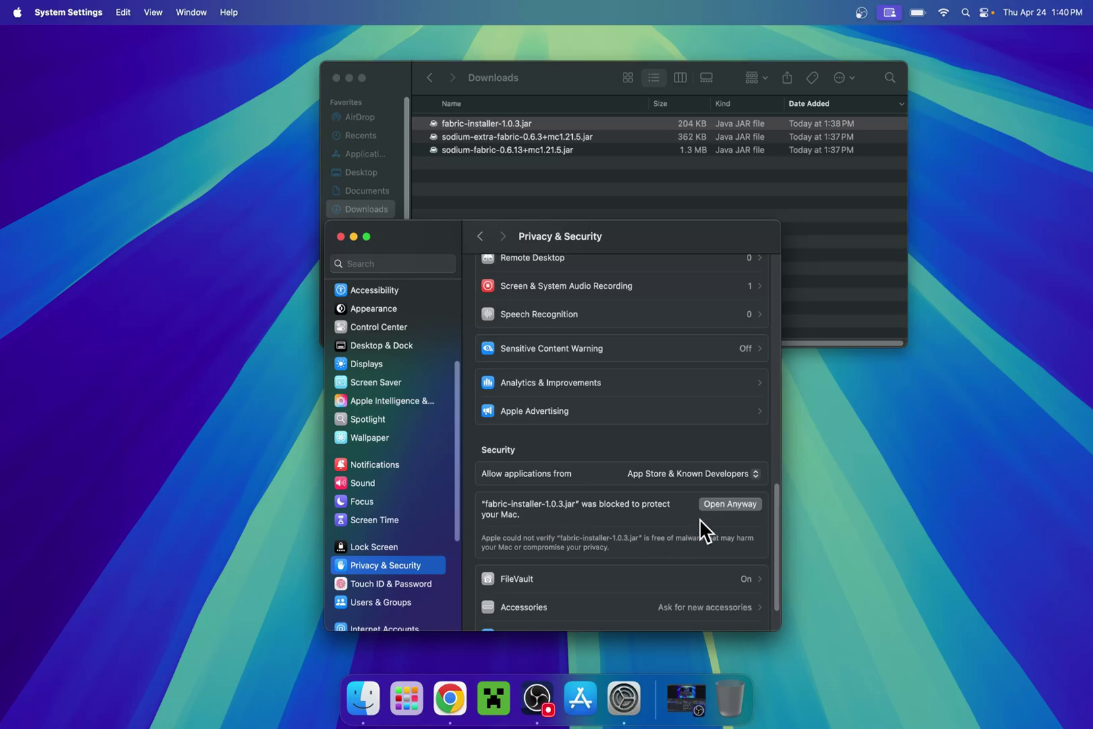
{"action": "left_click", "coordinate": [726, 507]}
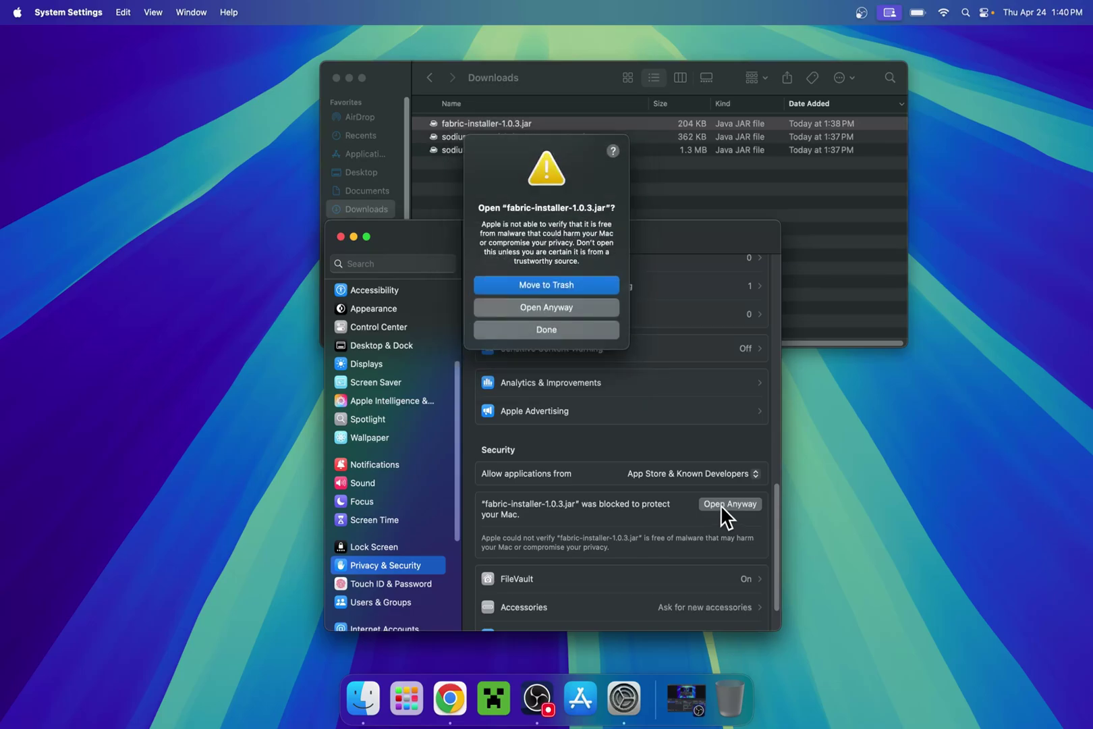
{"action": "left_click", "coordinate": [543, 308]}
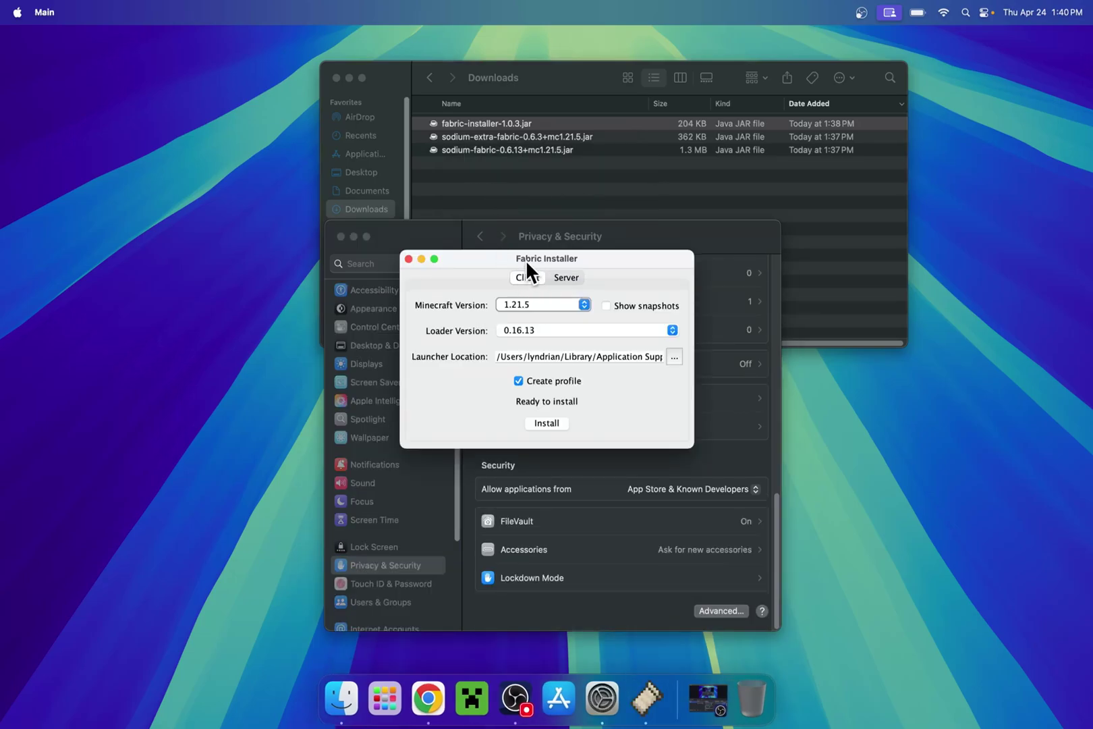
Install the Fabric client for Minecraft 1.21.5 with loader version 0.16.13, then close the installer and System Settings.
{"action": "left_click", "coordinate": [509, 304]}
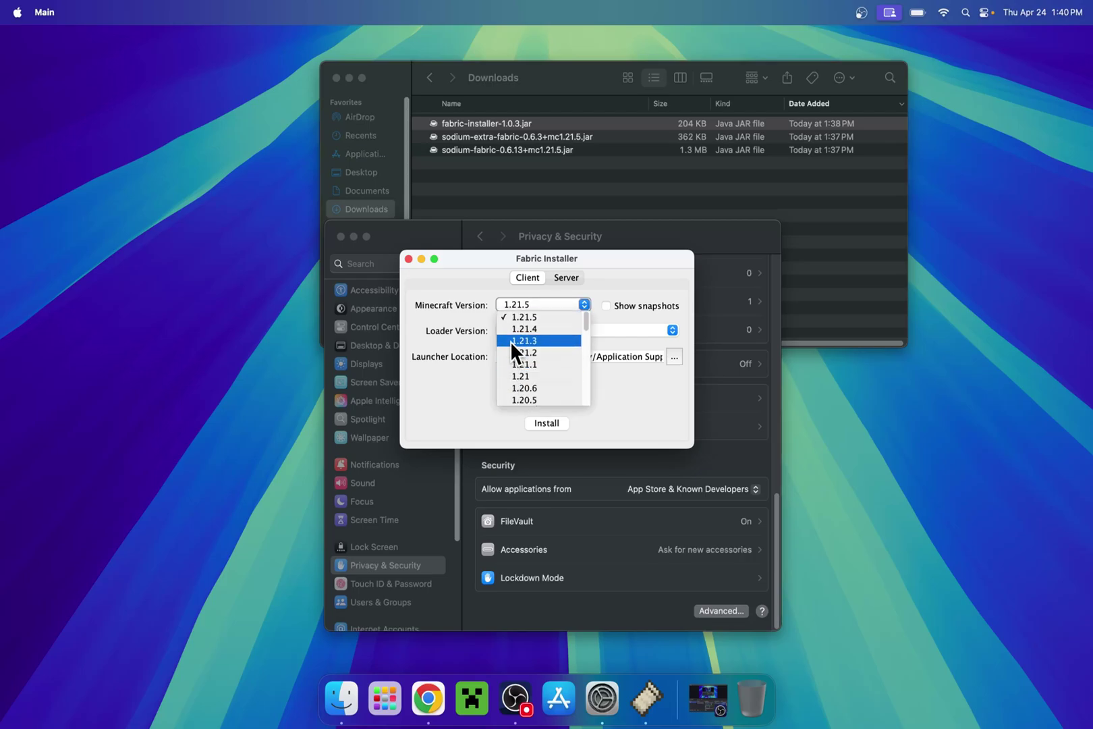
{"action": "left_click", "coordinate": [493, 299]}
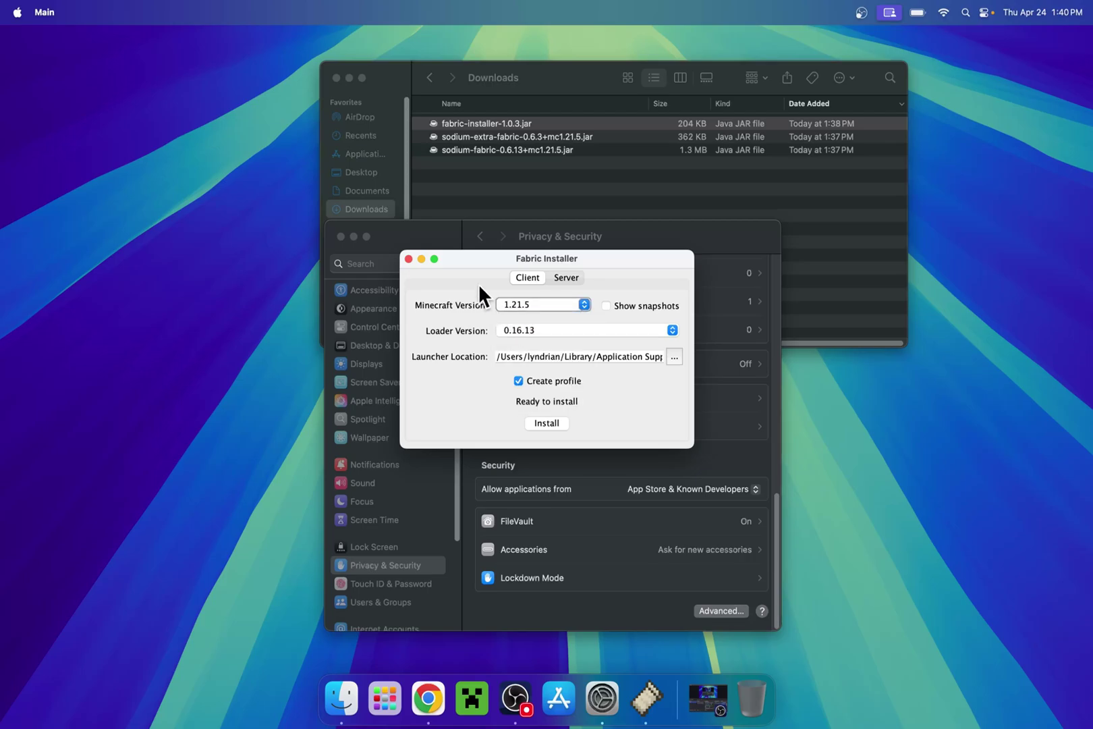
{"action": "left_click", "coordinate": [543, 424]}
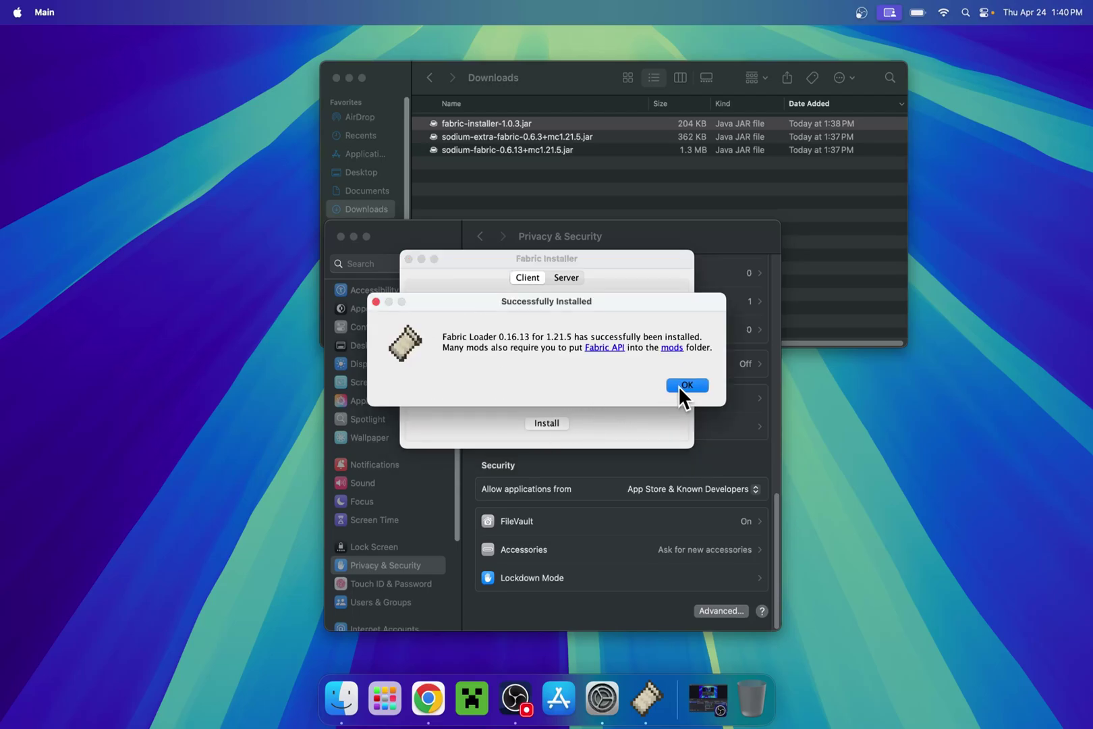
{"action": "left_click", "coordinate": [685, 384]}
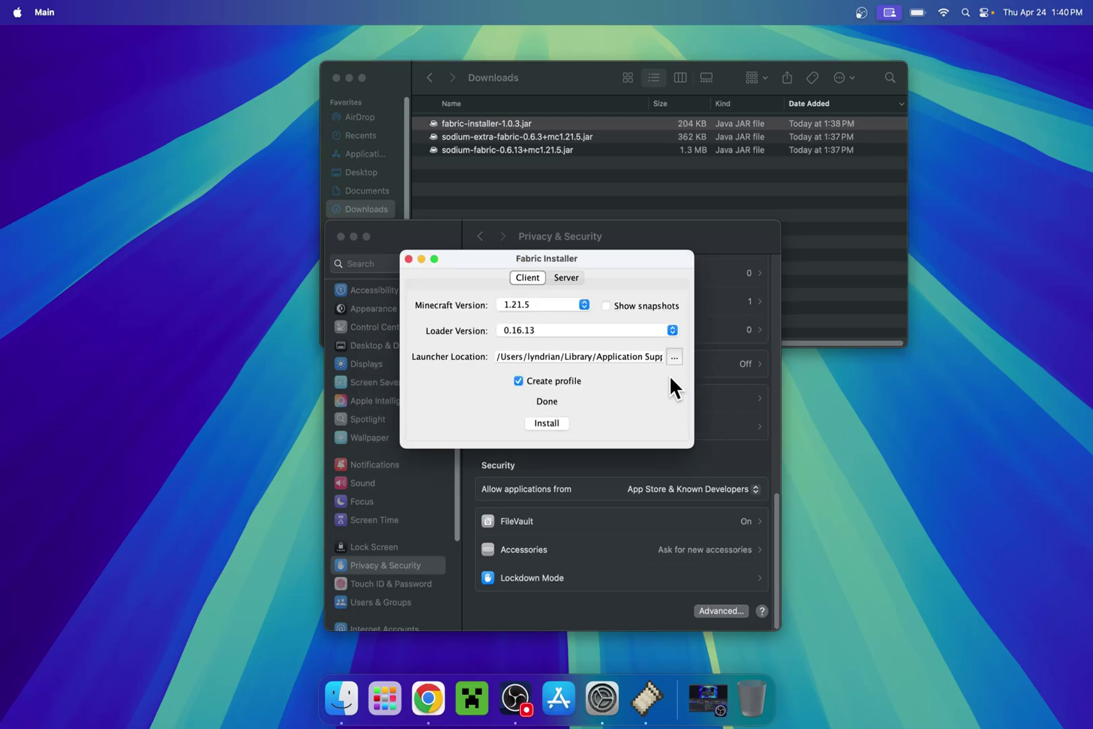
{"action": "left_click", "coordinate": [409, 259]}
{"action": "left_click", "coordinate": [342, 237]}
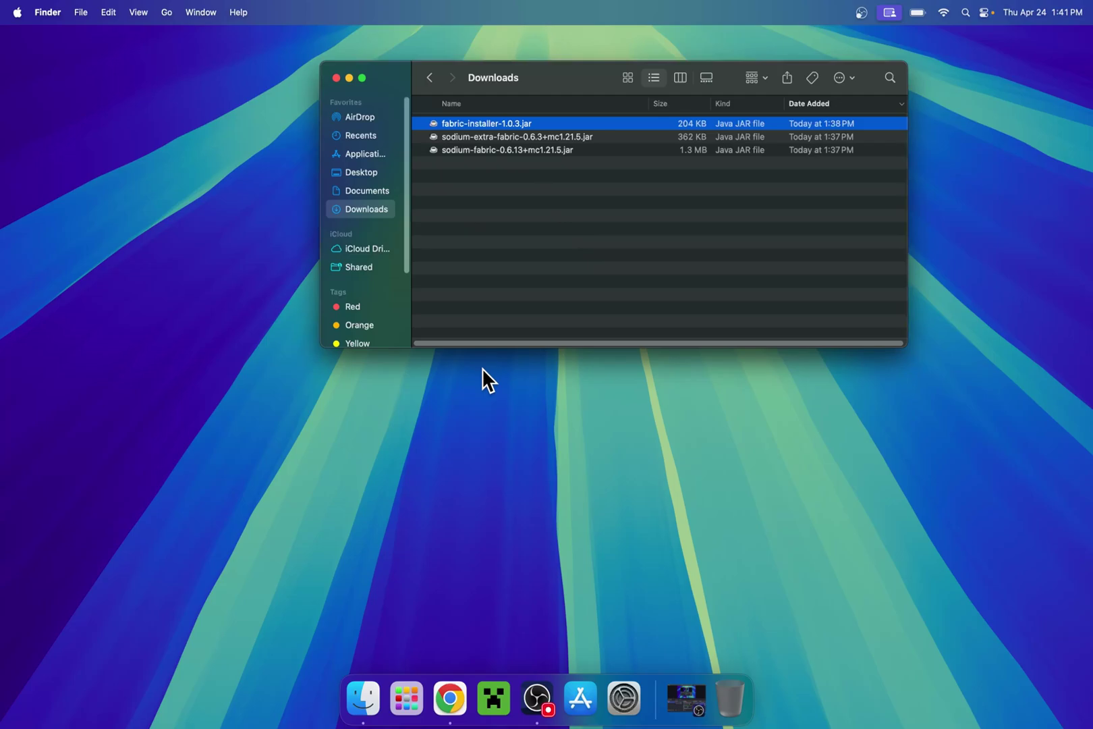
Switch to Minecraft Launcher, open the game folder of the fabric-loader-1.21.5 installation and enter its mods folder.
{"action": "left_click", "coordinate": [493, 698]}
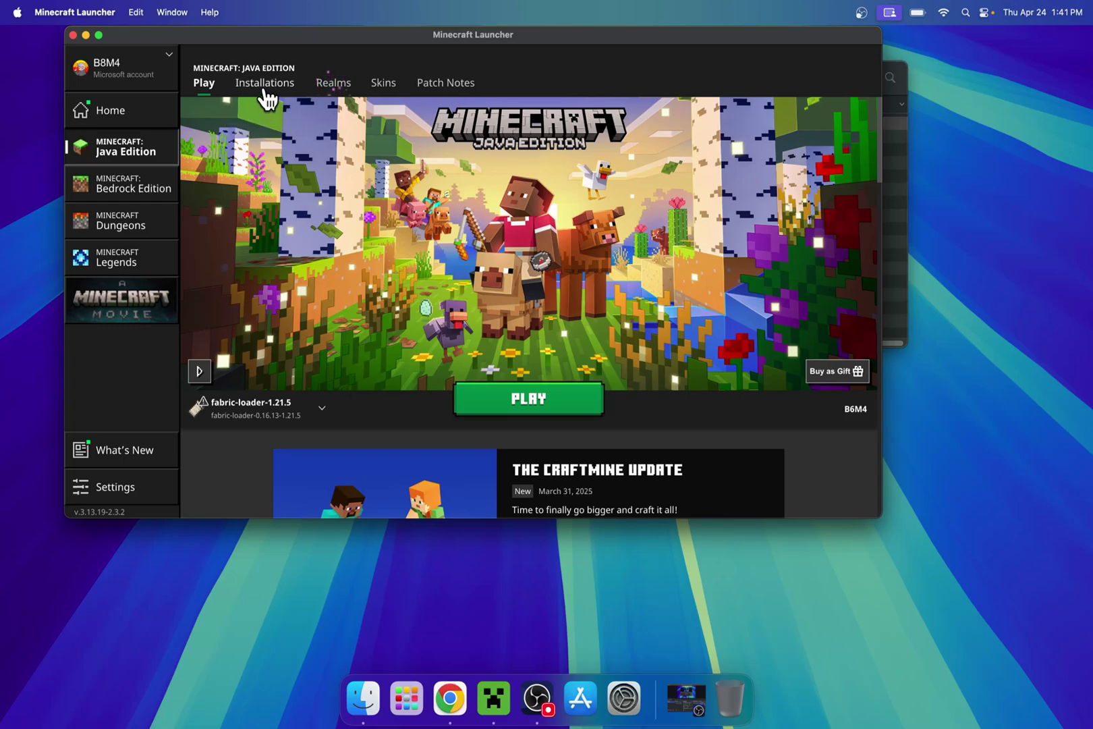
{"action": "left_click", "coordinate": [264, 84]}
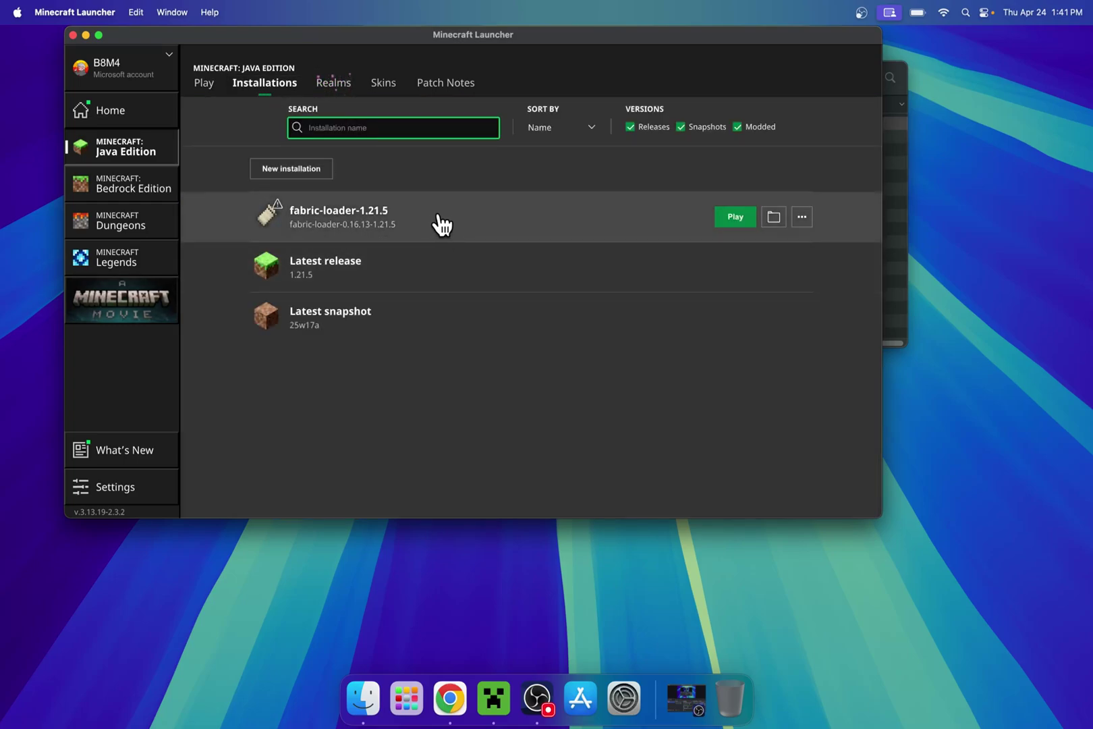
{"action": "left_click", "coordinate": [774, 216]}
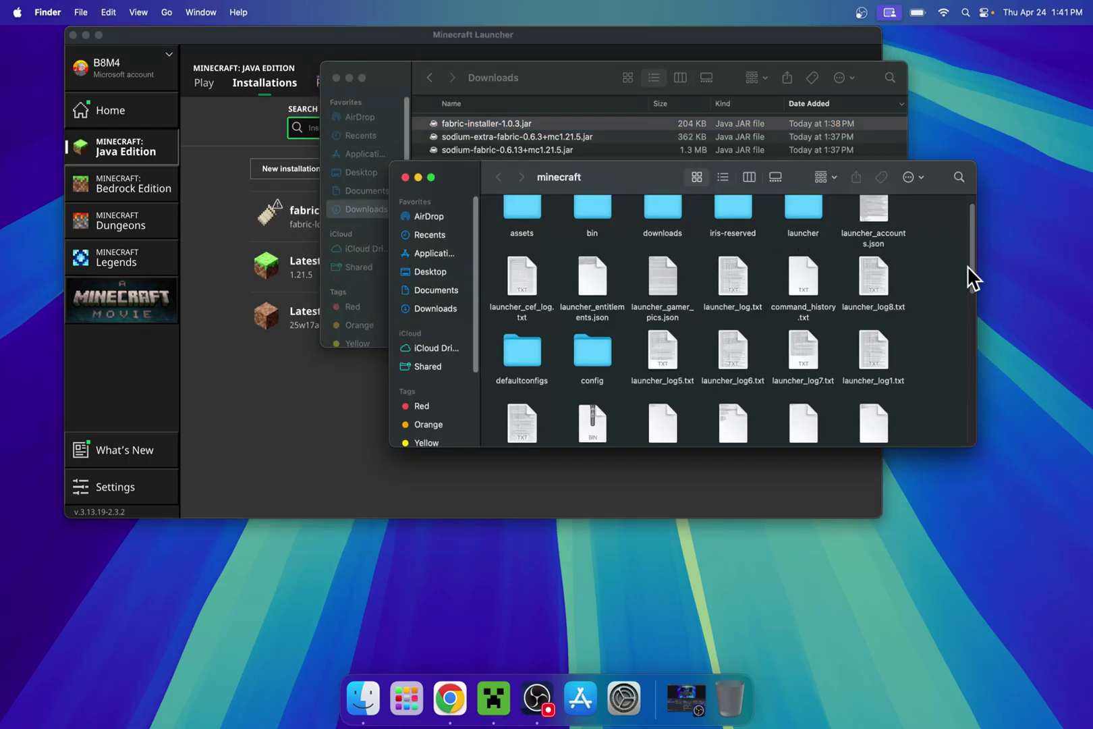
{"action": "left_click_drag", "start_coordinate": [973, 264], "coordinate": [967, 393]}
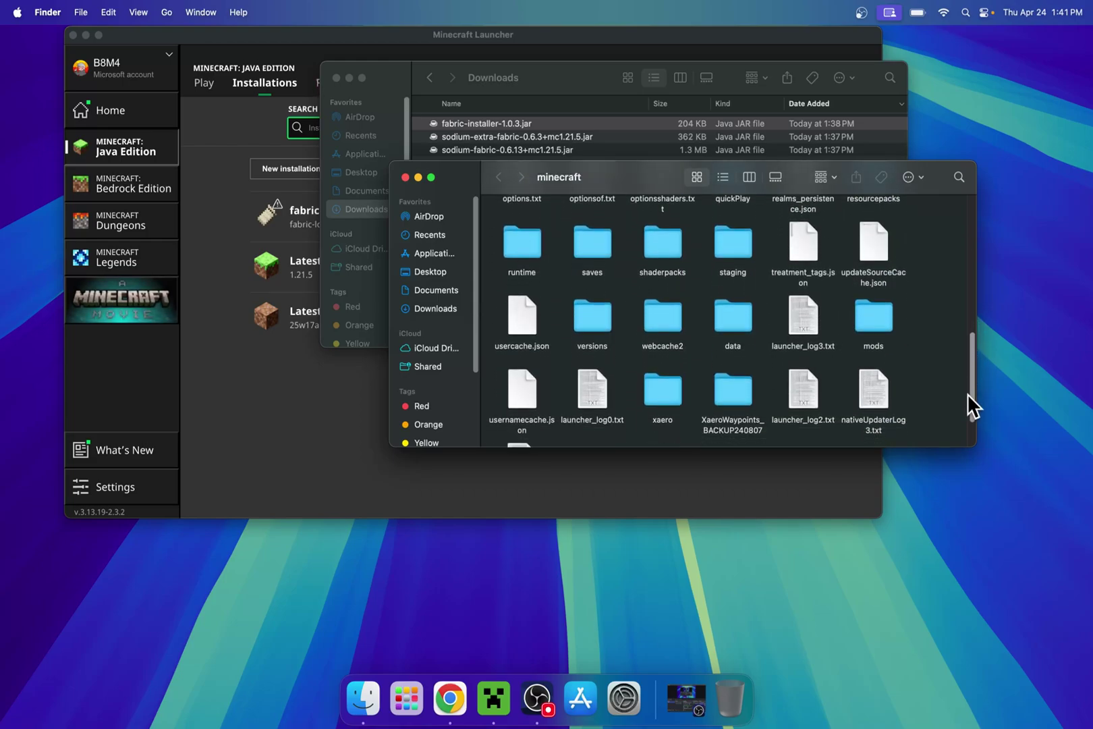
{"action": "left_click", "coordinate": [872, 318]}
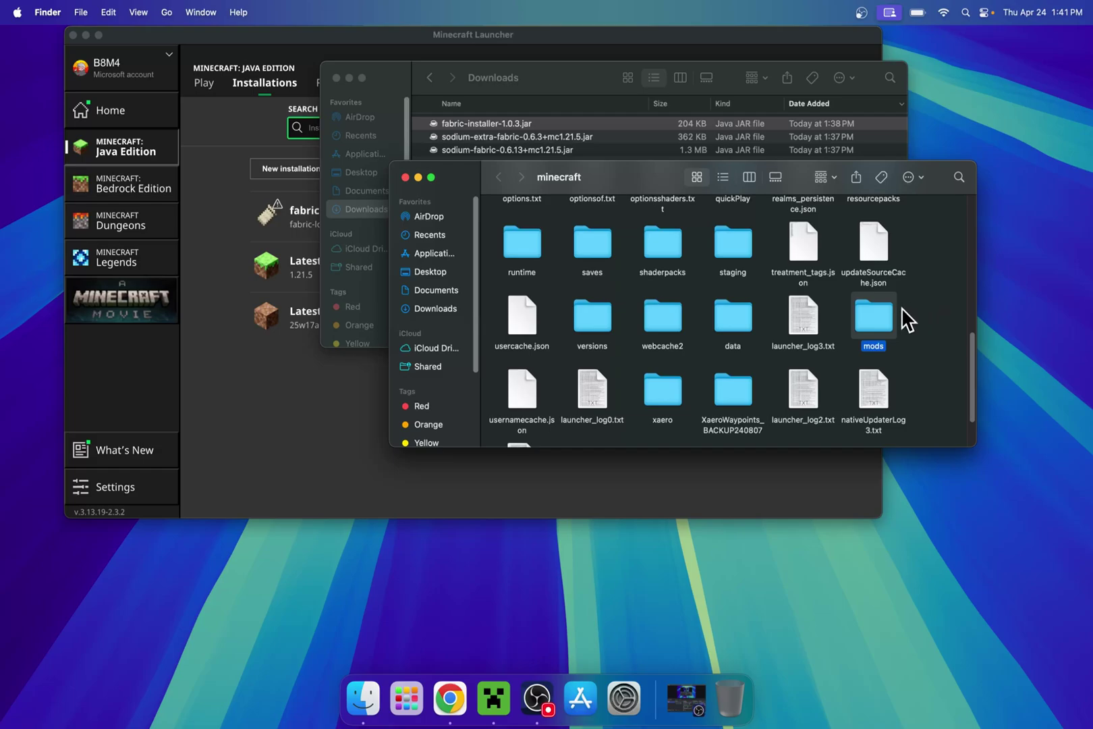
{"action": "double_click", "coordinate": [876, 315]}
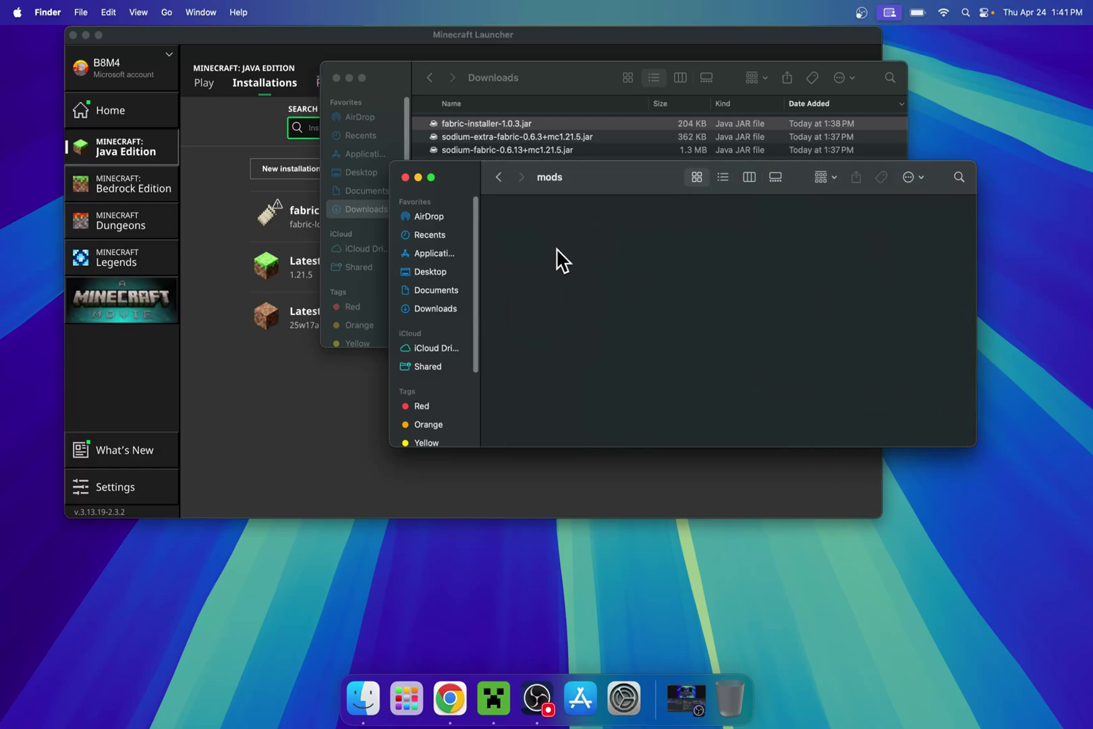
Copy sodium-extra-fabric-0.6.3+mc1.21.5.jar and sodium-fabric-0.6.13+mc1.21.5.jar from Downloads into the mods folder.
{"action": "left_click", "coordinate": [437, 309]}
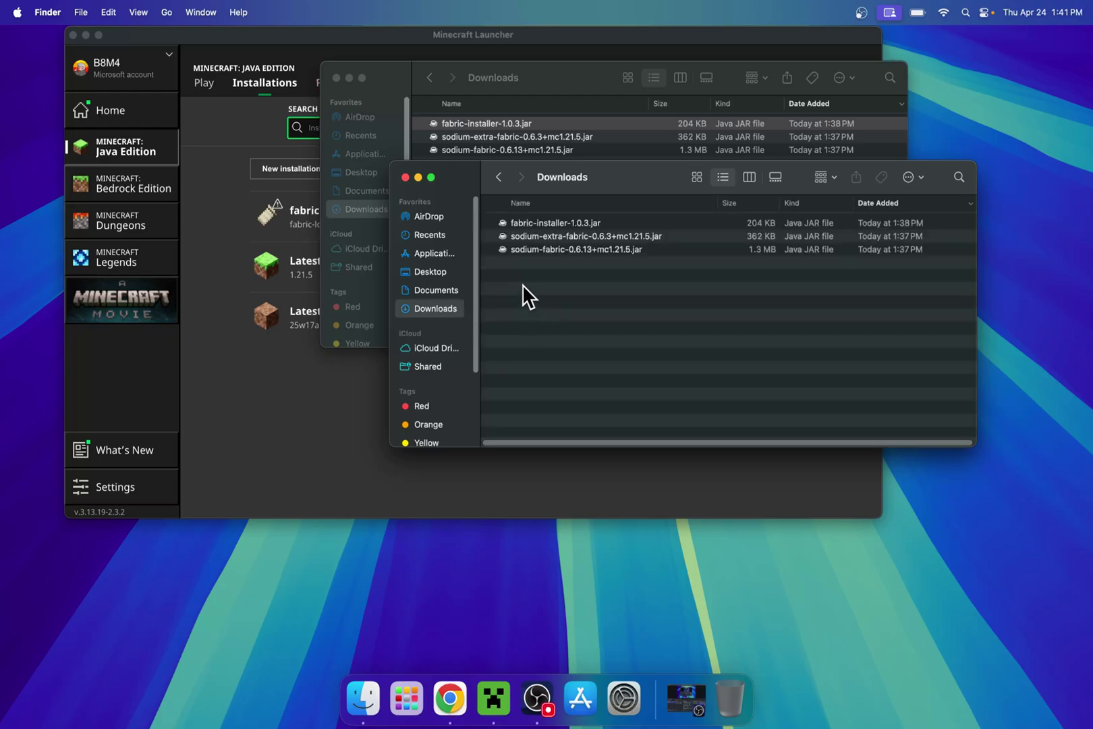
{"action": "left_click_drag", "start_coordinate": [531, 276], "coordinate": [543, 241]}
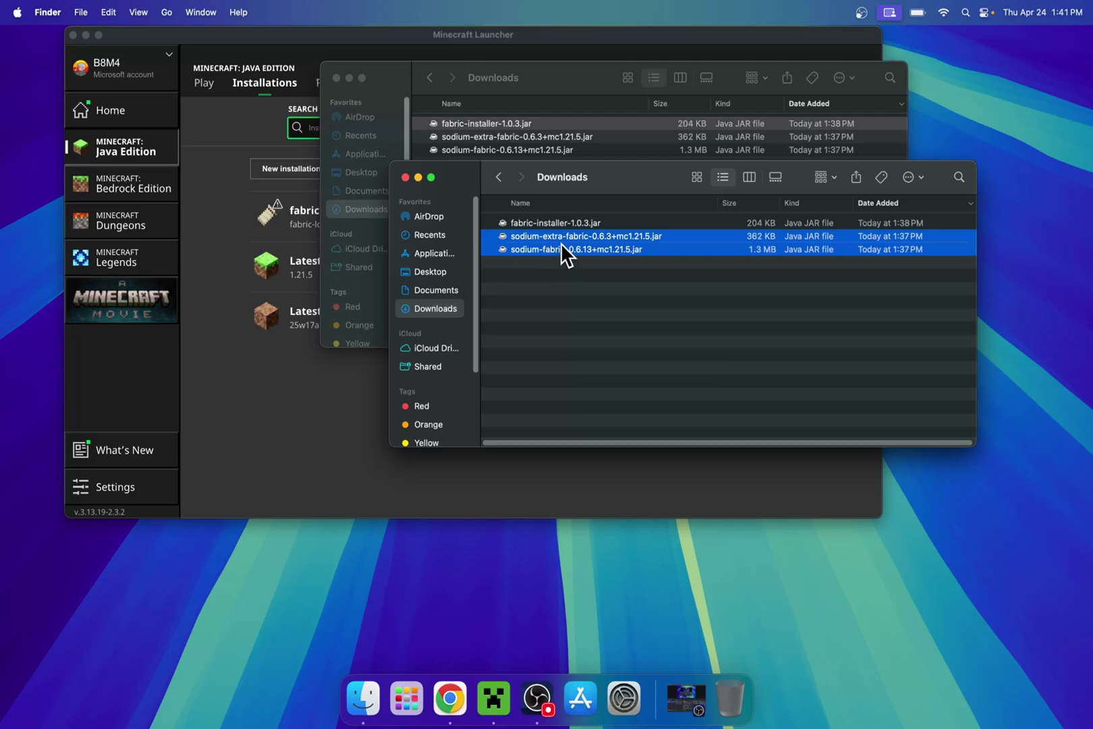
{"action": "right_click", "coordinate": [561, 244]}
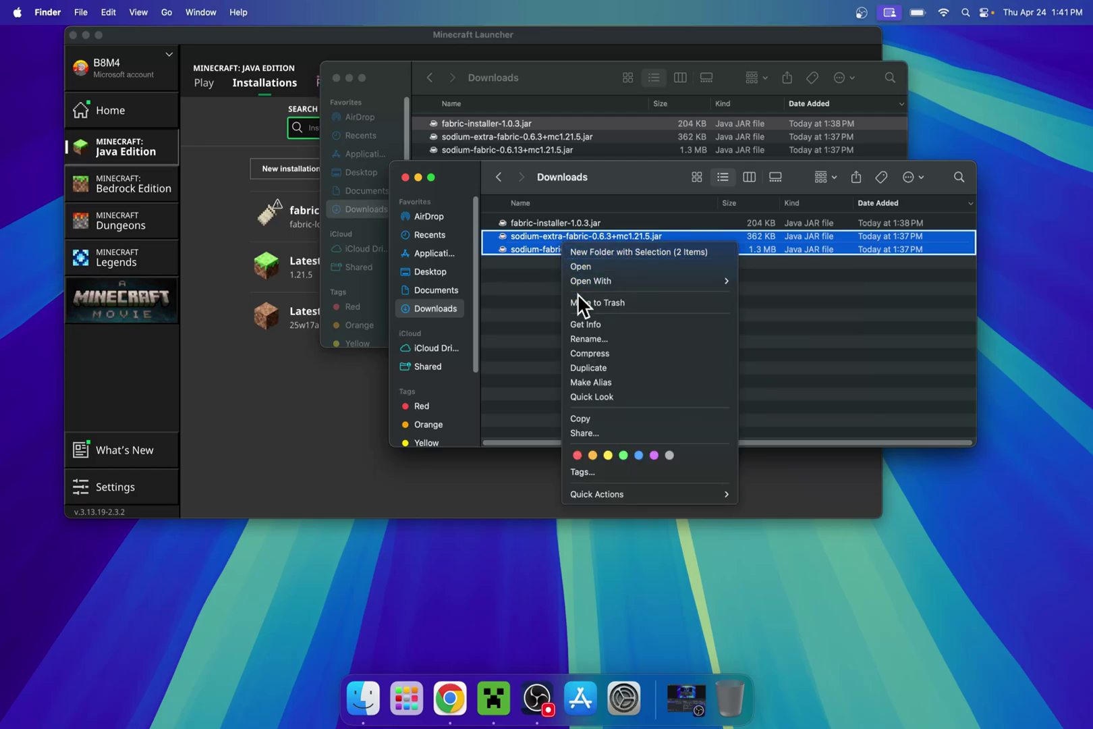
{"action": "left_click", "coordinate": [631, 418]}
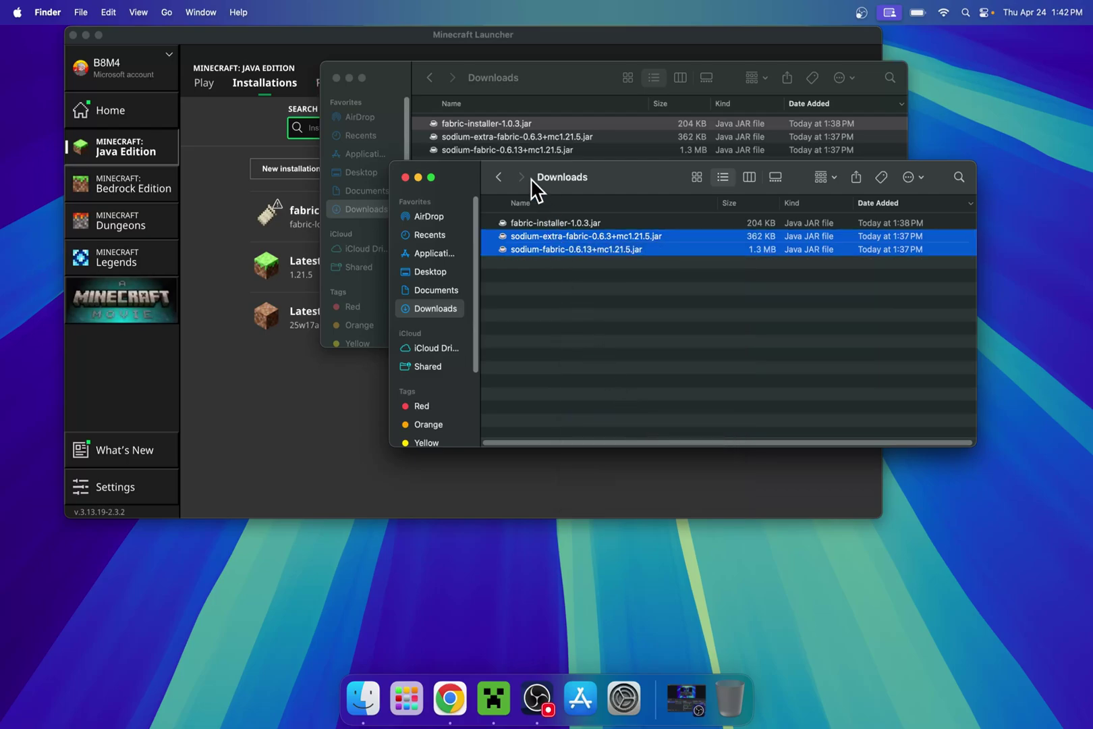
{"action": "left_click", "coordinate": [496, 177]}
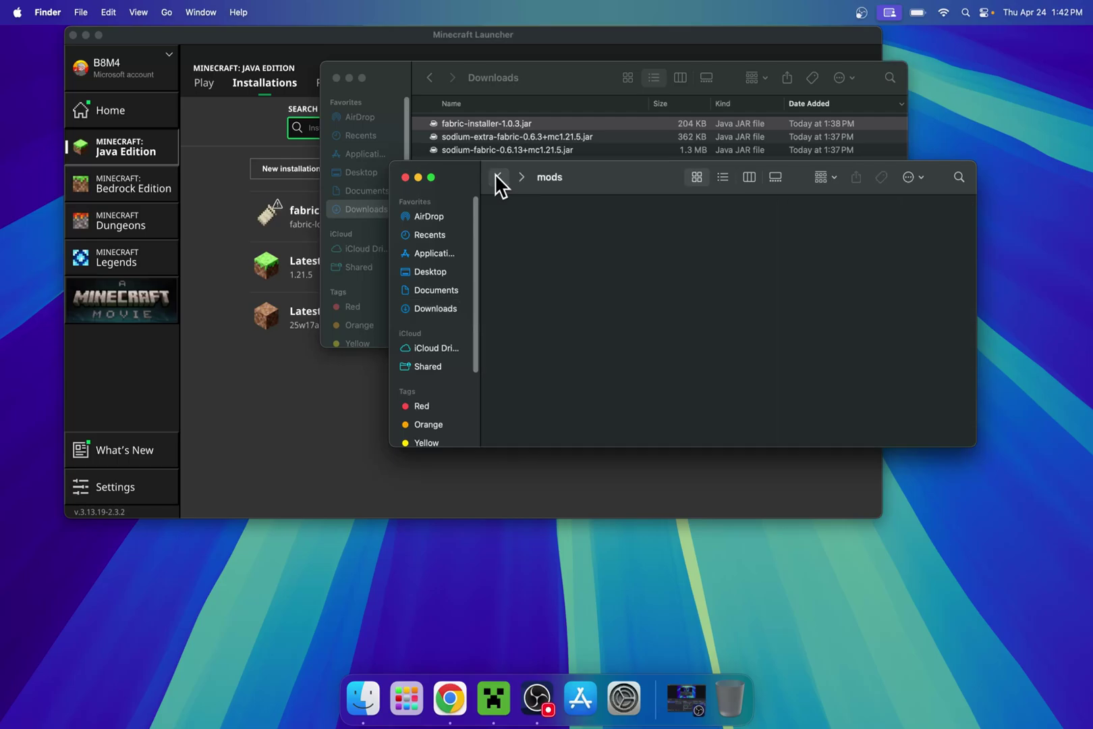
{"action": "right_click", "coordinate": [540, 233]}
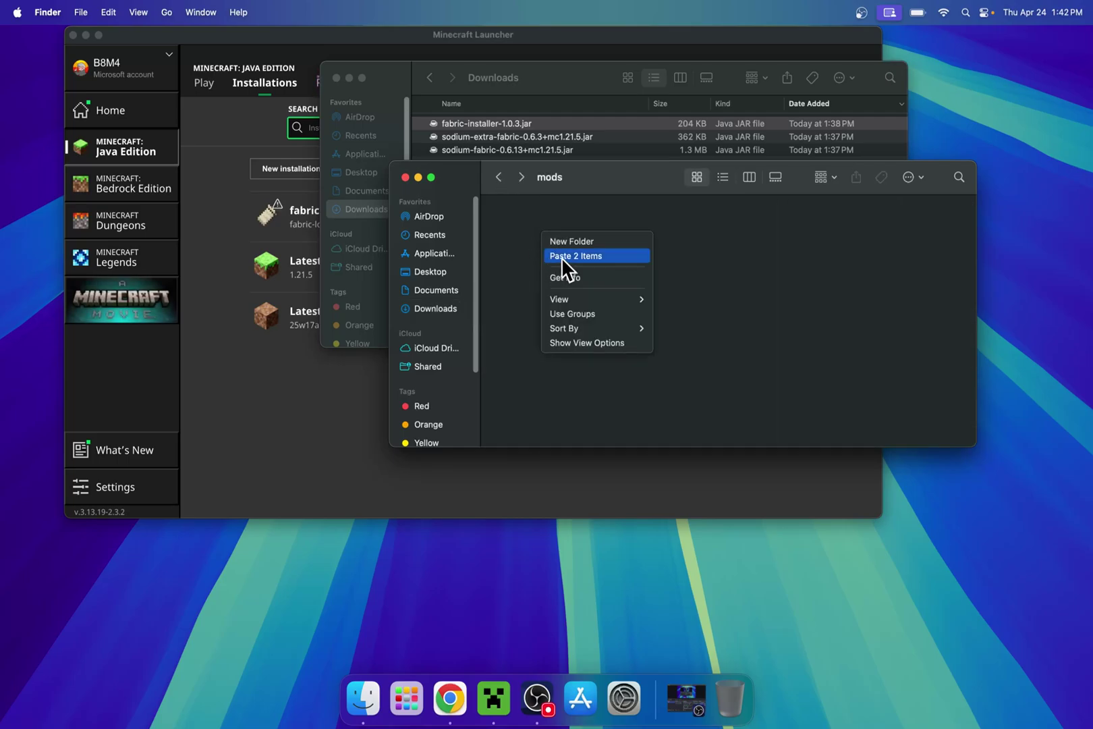
{"action": "left_click", "coordinate": [562, 258]}
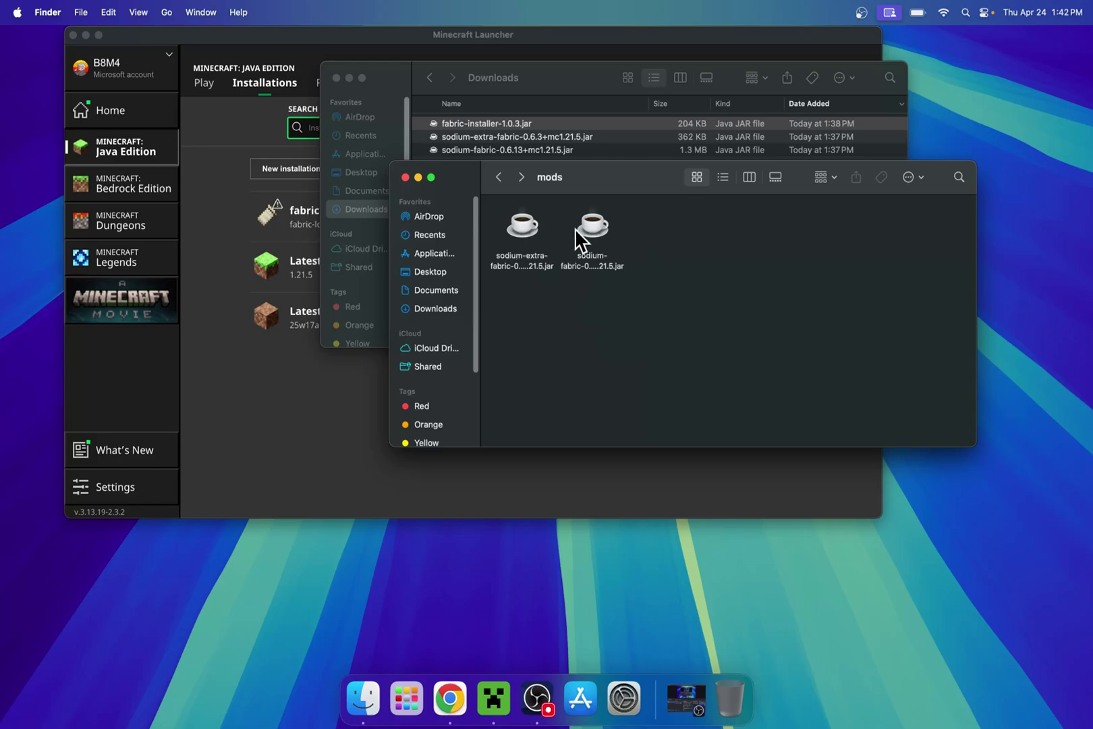
Switch to Minecraft Launcher, start the game with the fabric-loader-1.21.5 installation and open the singleplayer world Tutorials.
{"action": "left_click_drag", "start_coordinate": [650, 174], "coordinate": [693, 176]}
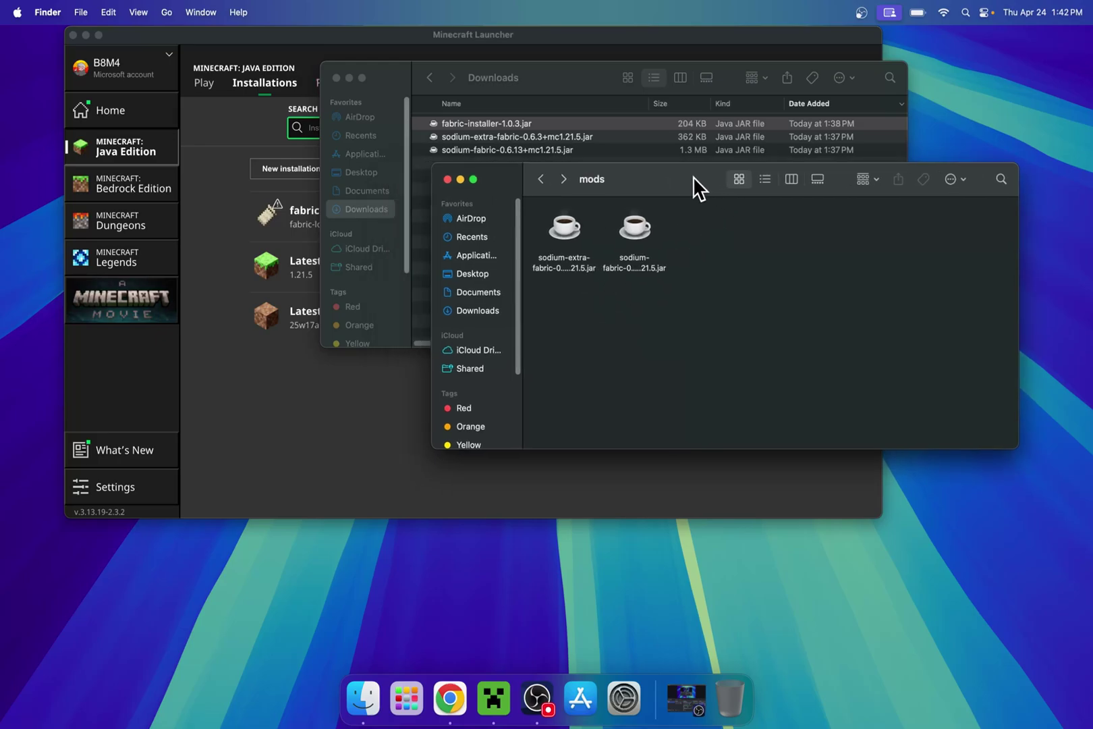
{"action": "left_click", "coordinate": [203, 84]}
{"action": "left_click", "coordinate": [202, 84]}
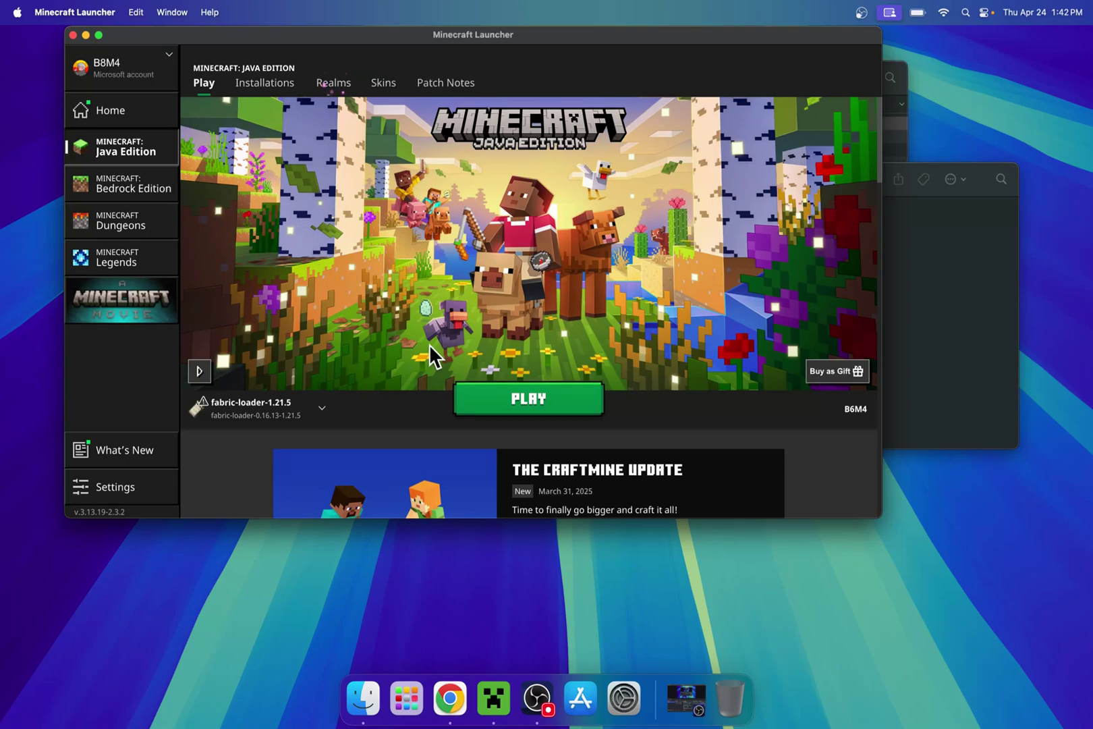
{"action": "left_click", "coordinate": [532, 405]}
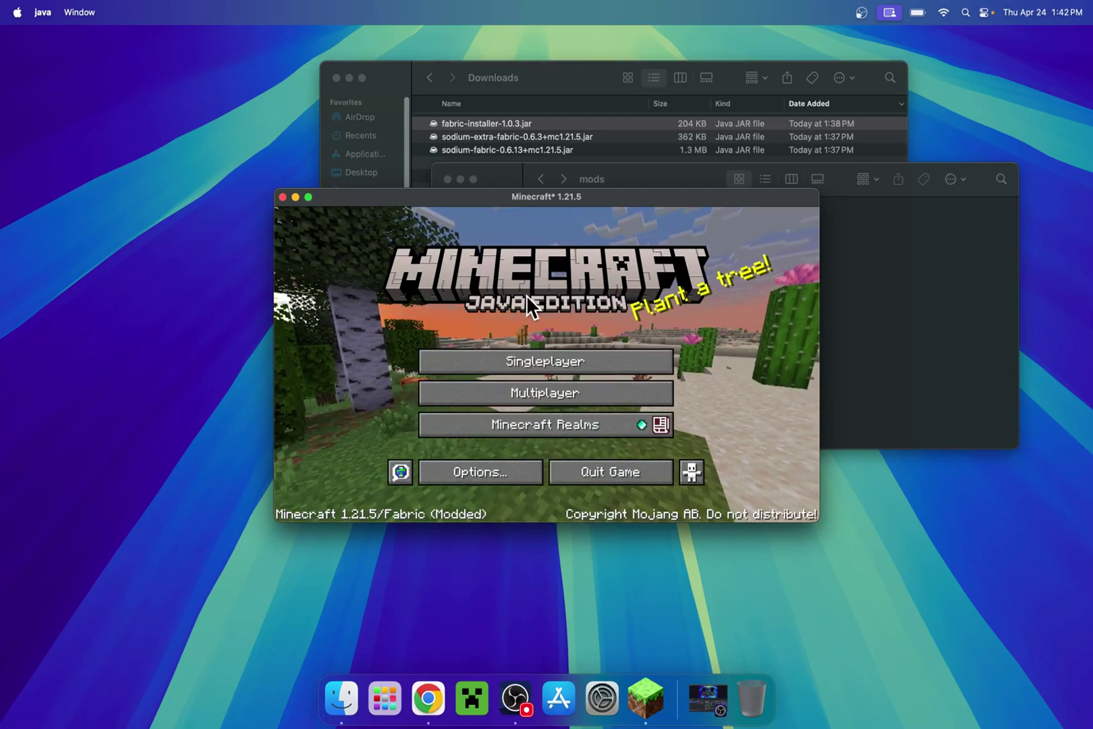
{"action": "left_click", "coordinate": [536, 360]}
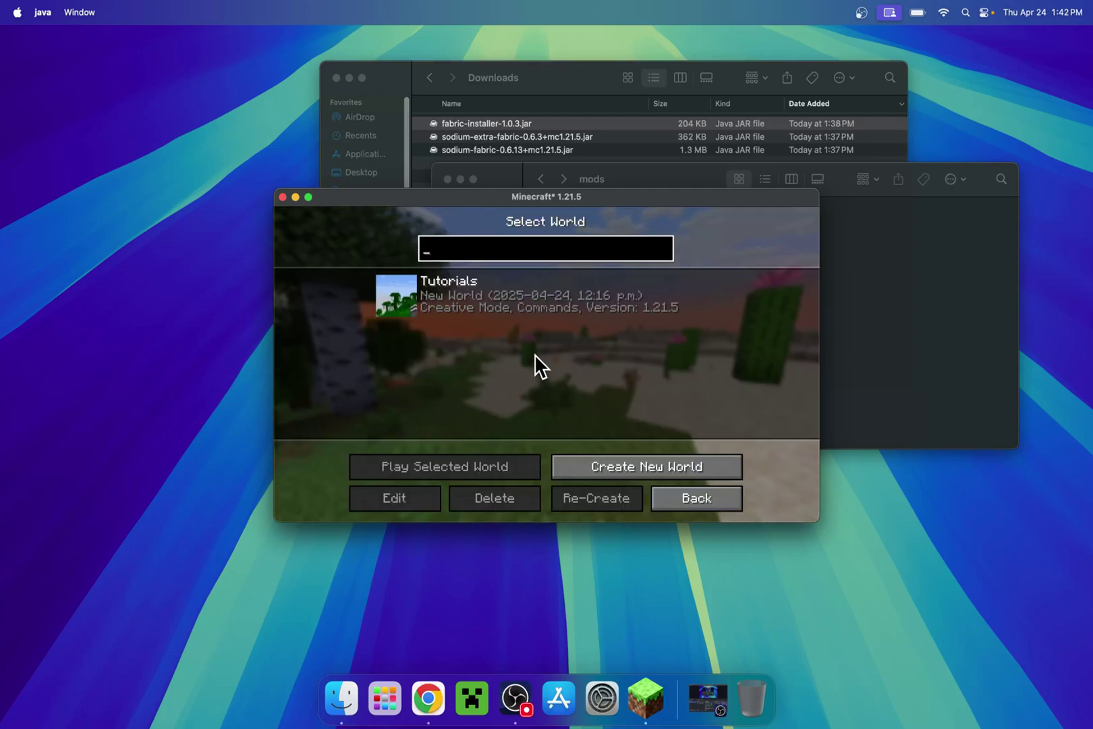
{"action": "left_click", "coordinate": [402, 298]}
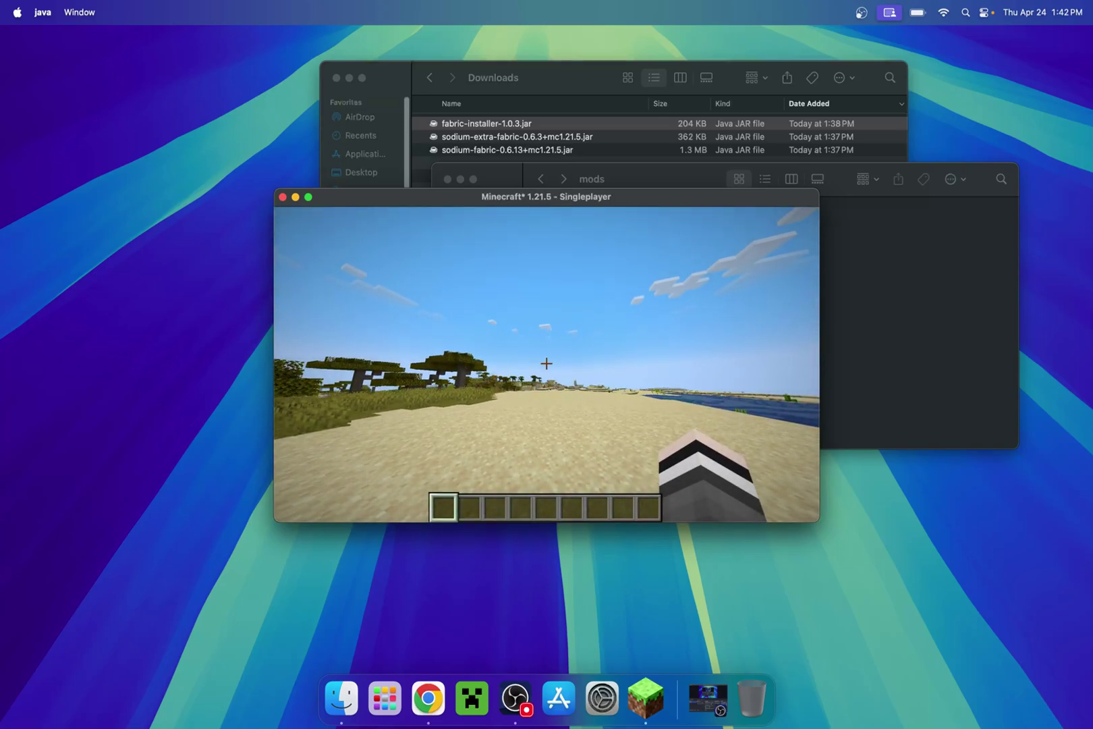
Free the pointer from the game, enlarge the Minecraft window, centre it on the desktop and resume playing.
{"action": "key", "text": "t"}
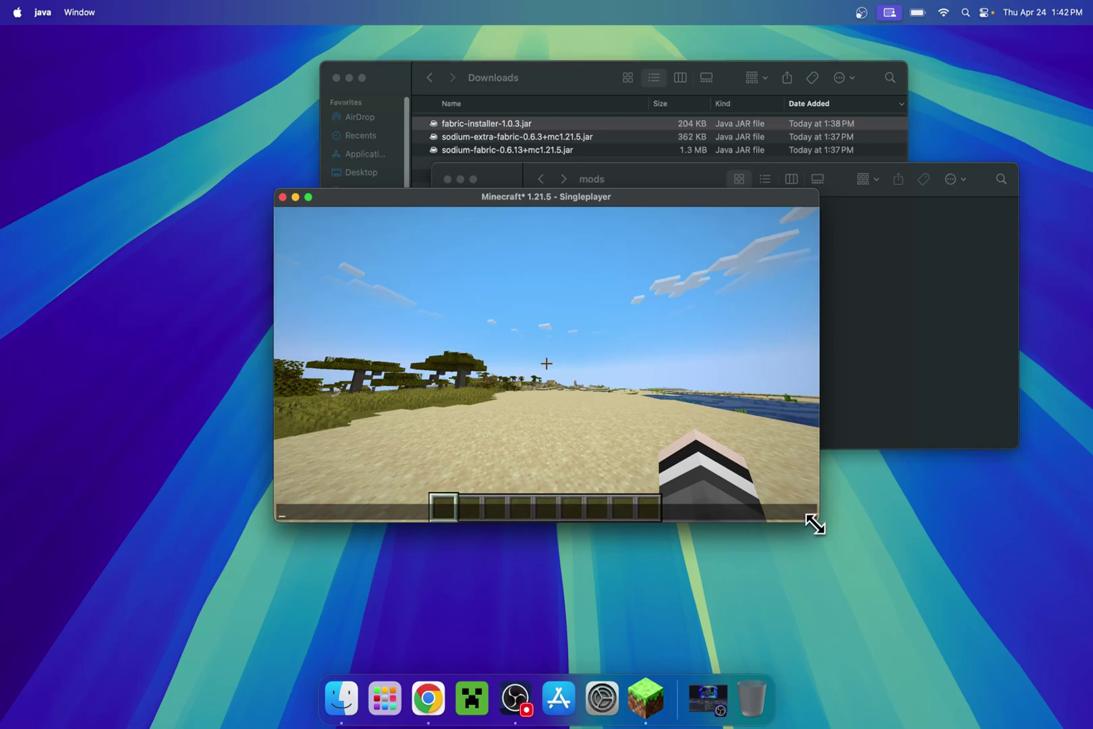
{"action": "left_click_drag", "start_coordinate": [815, 523], "coordinate": [1087, 672]}
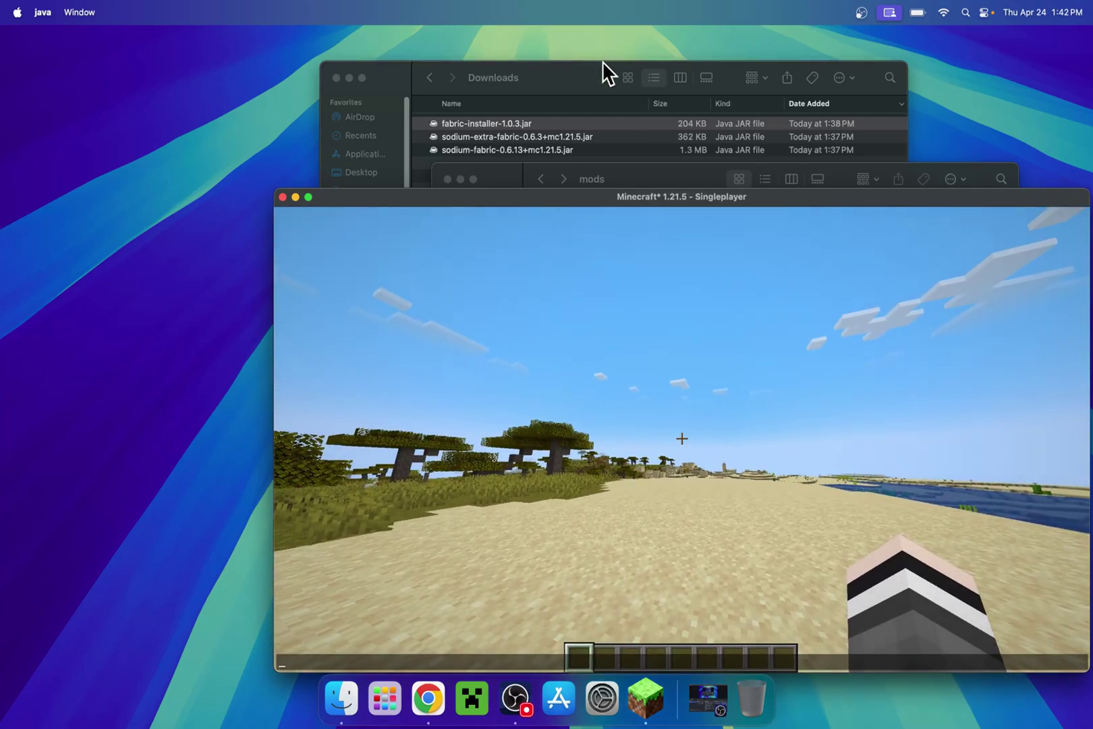
{"action": "left_click_drag", "start_coordinate": [465, 199], "coordinate": [326, 117]}
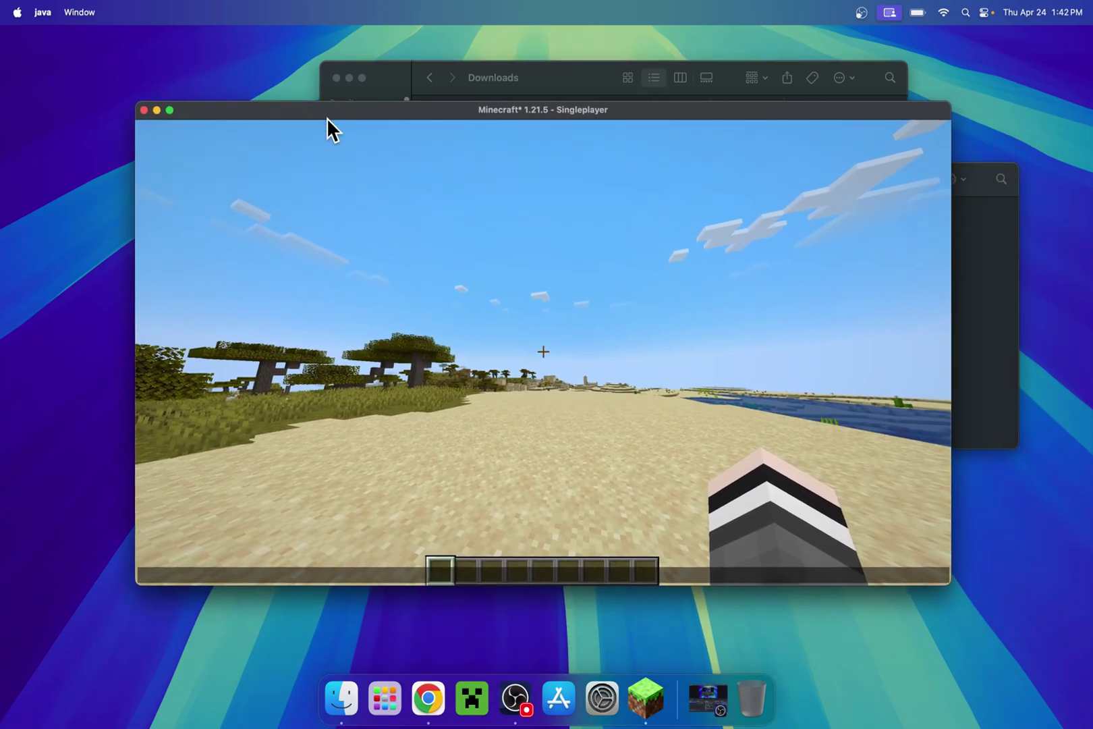
{"action": "key", "text": "Escape"}
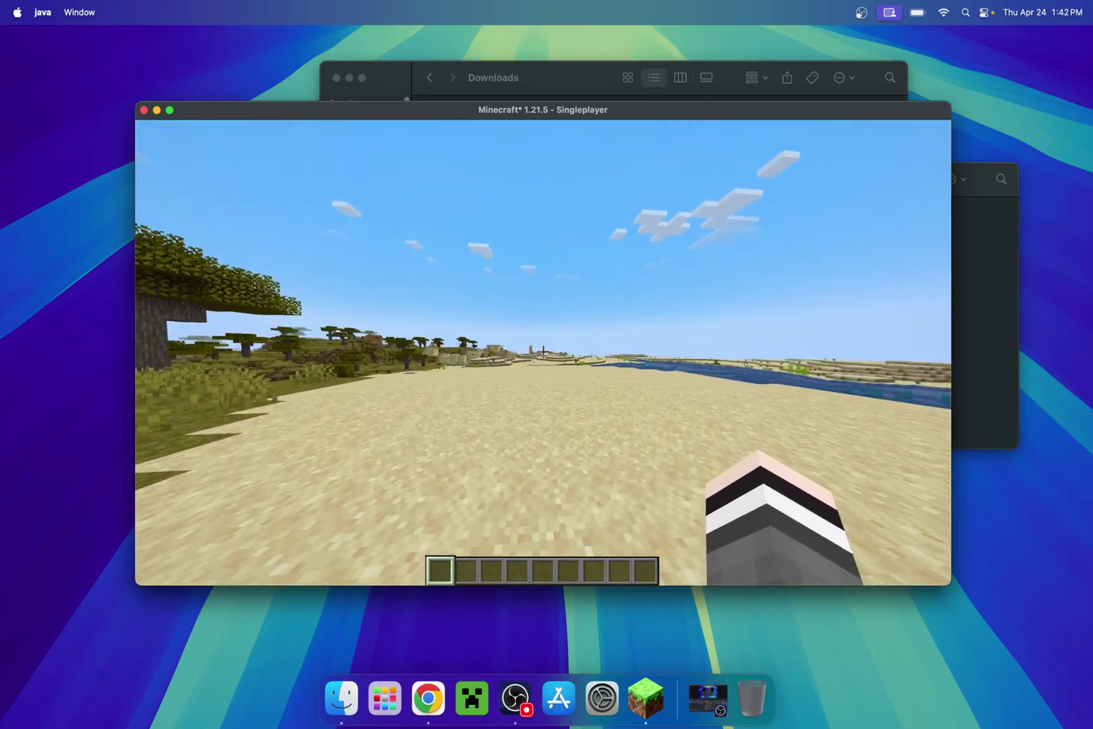
Walk around the world with the debug overlay on to examine the frame rate and active renderer, then hide the overlay.
{"action": "key", "text": "F3"}
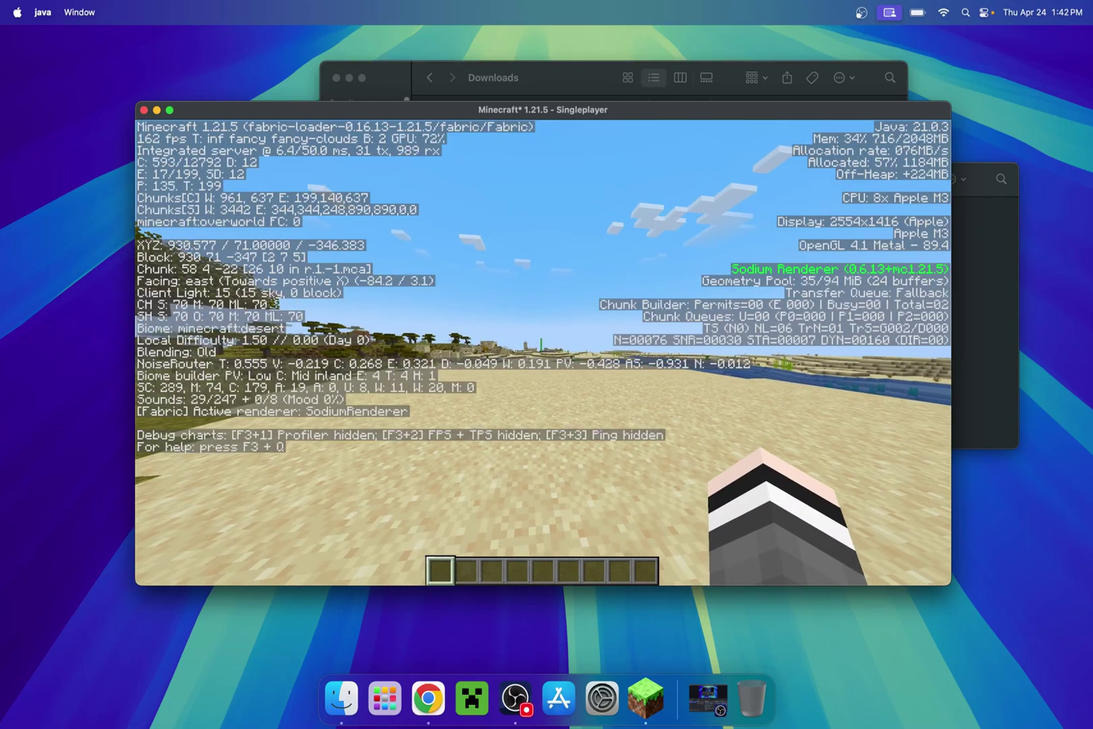
{"action": "key", "text": "w"}
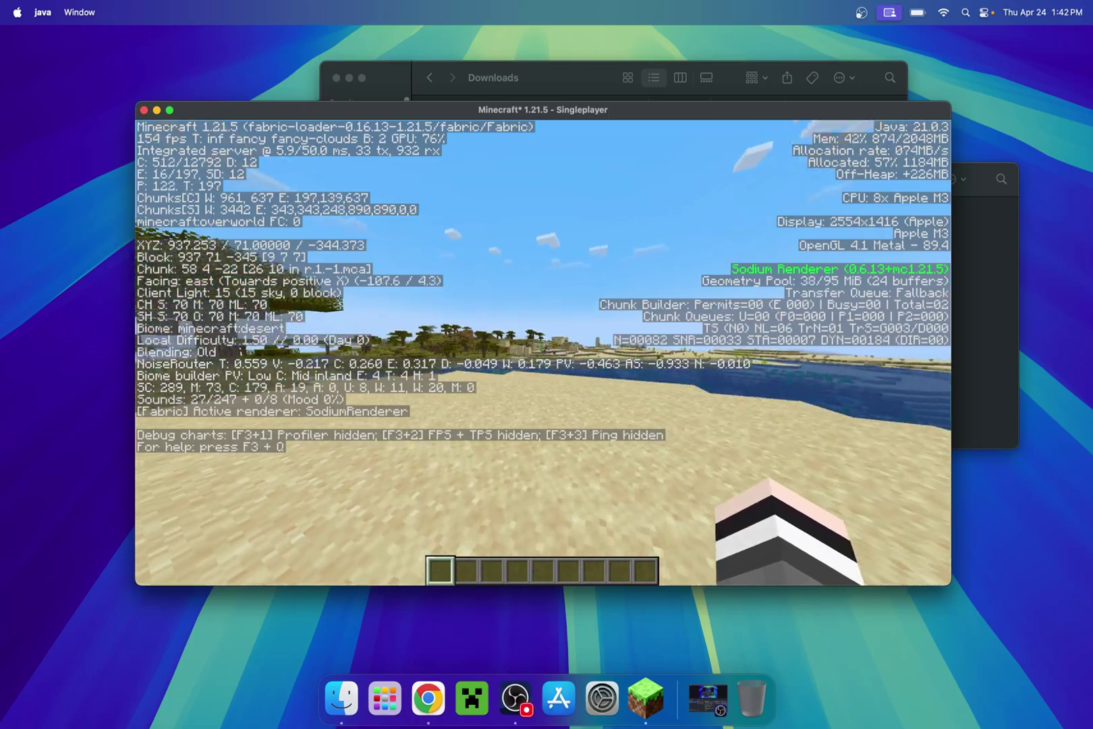
{"action": "key", "text": "w"}
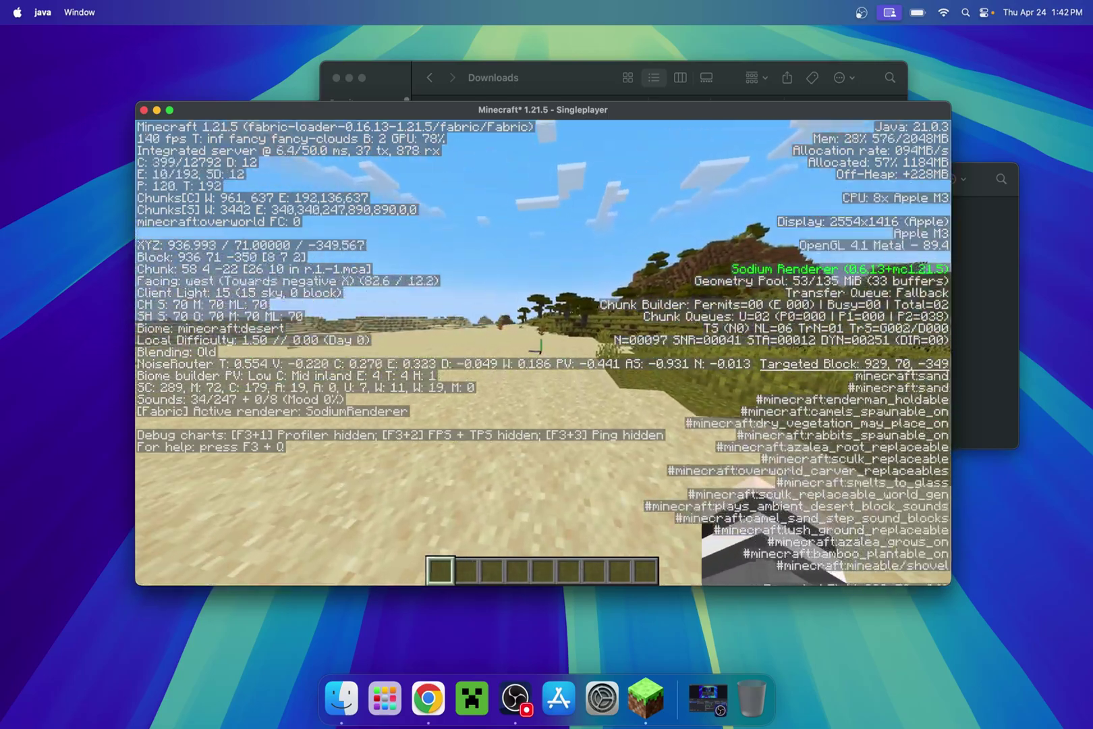
{"action": "key", "text": "w"}
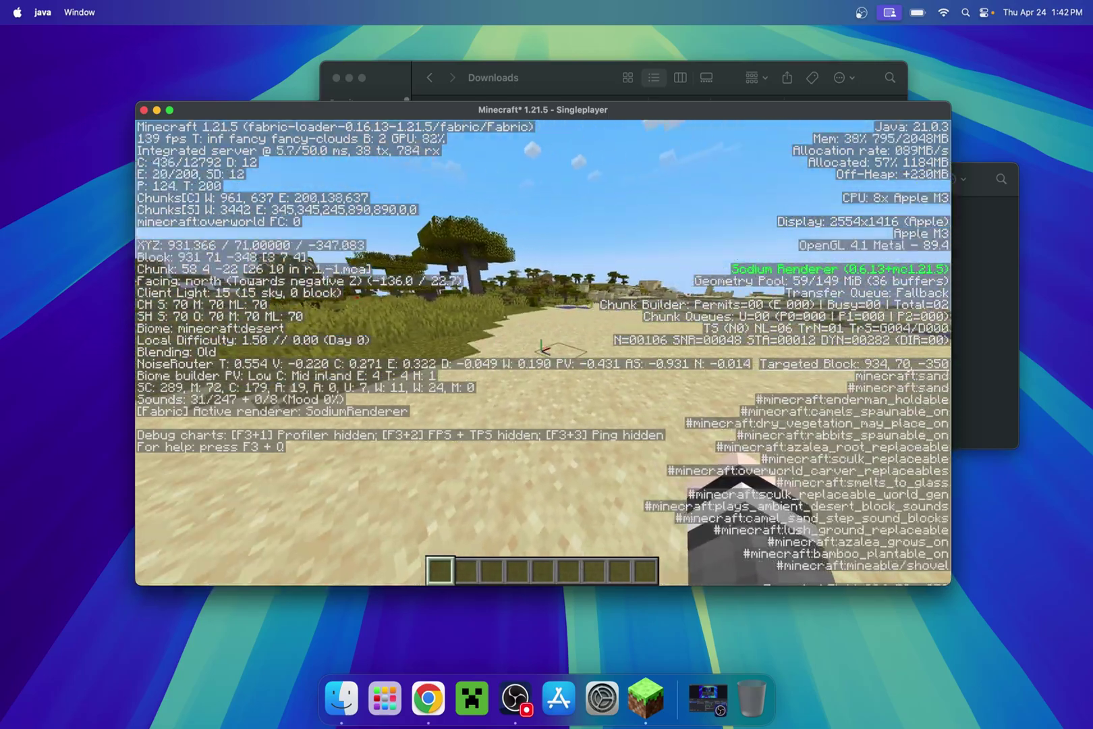
{"action": "key", "text": "w"}
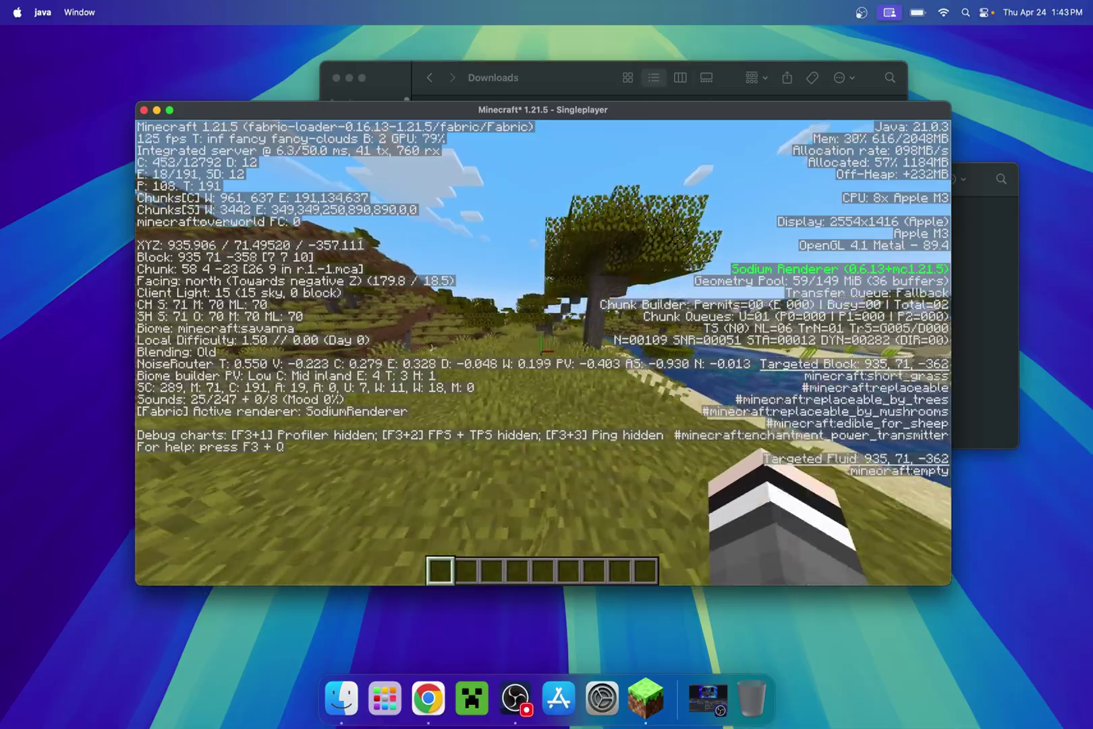
{"action": "key", "text": "w"}
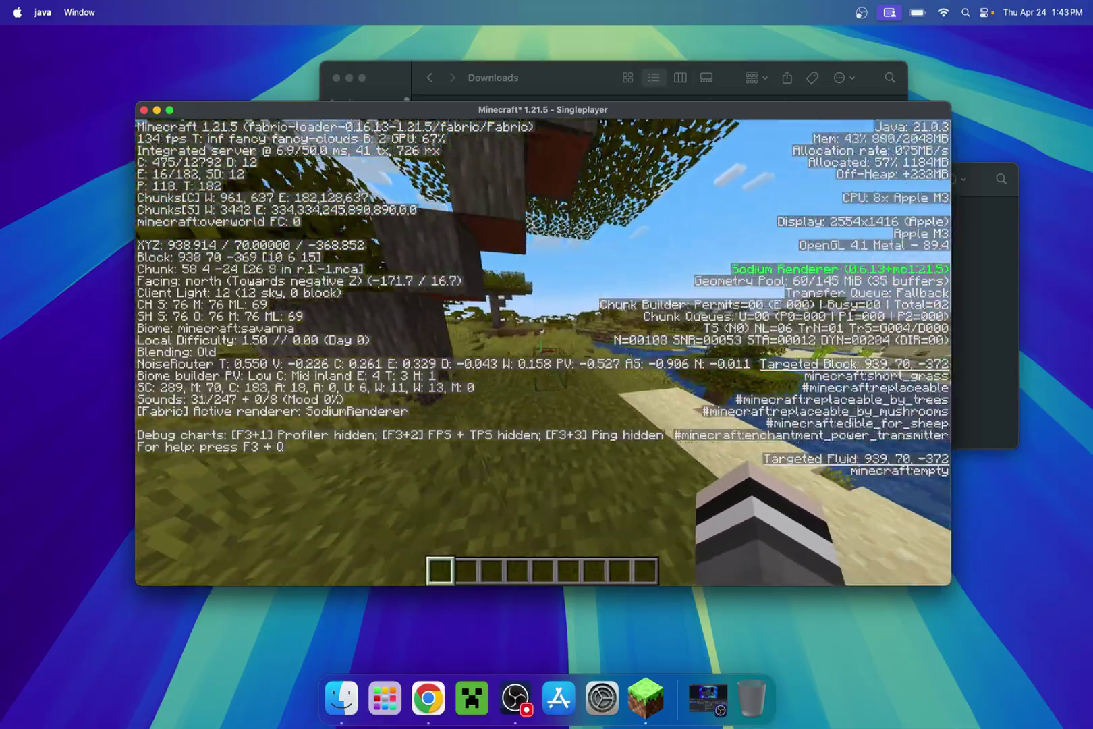
{"action": "key", "text": "w"}
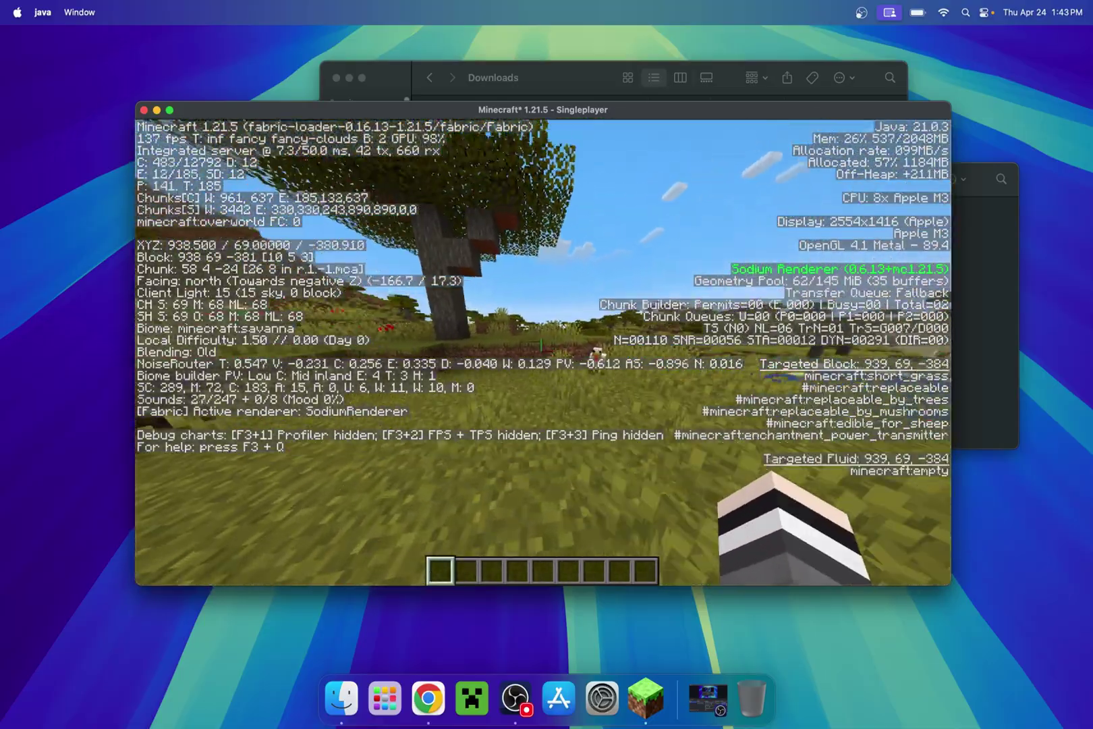
{"action": "key", "text": "w"}
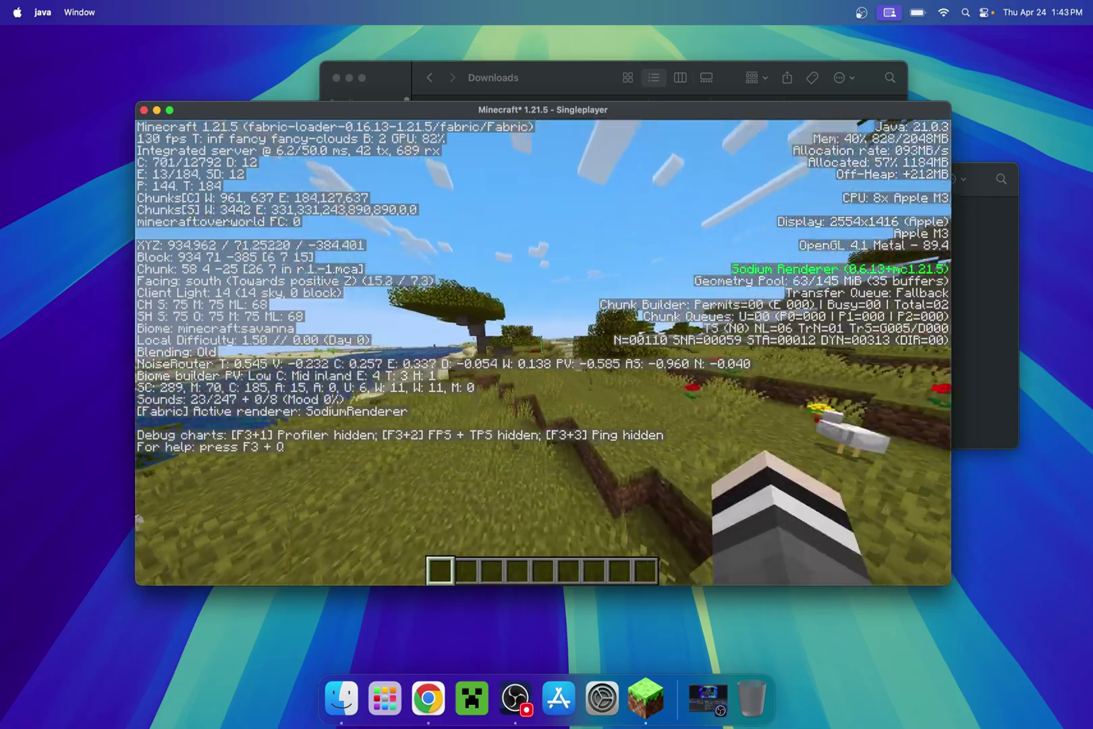
{"action": "key", "text": "w"}
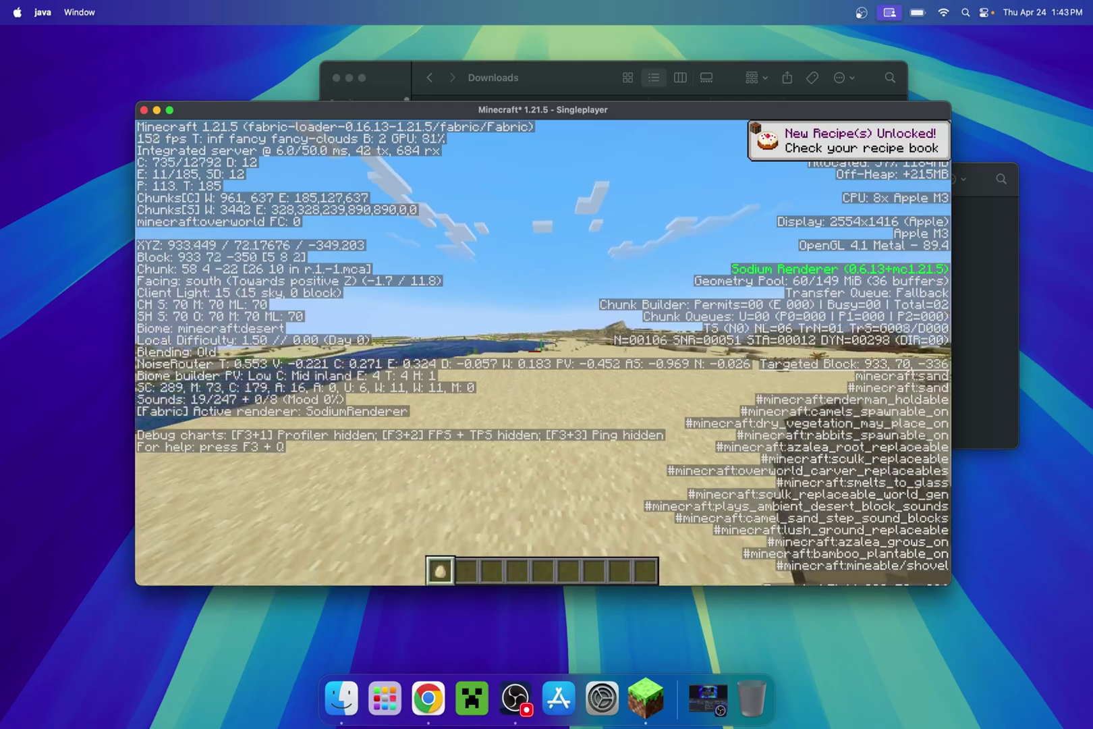
{"action": "key", "text": "w"}
{"action": "key", "text": "8"}
{"action": "key", "text": "w"}
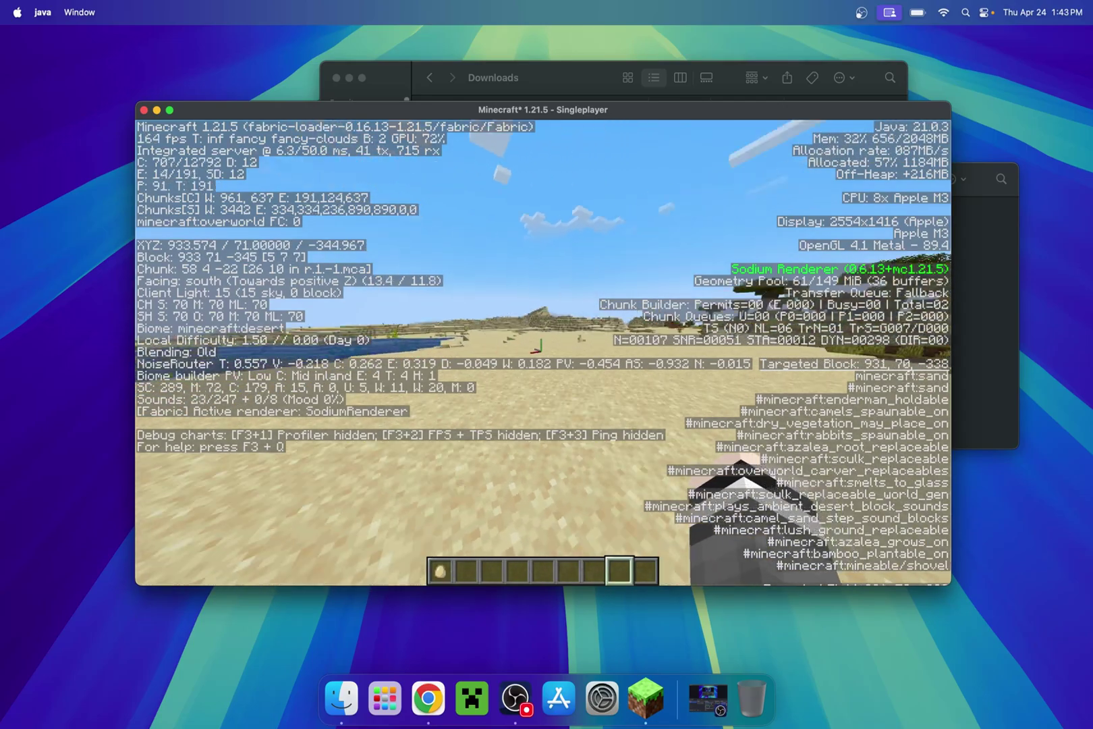
{"action": "key", "text": "space"}
{"action": "key", "text": "w"}
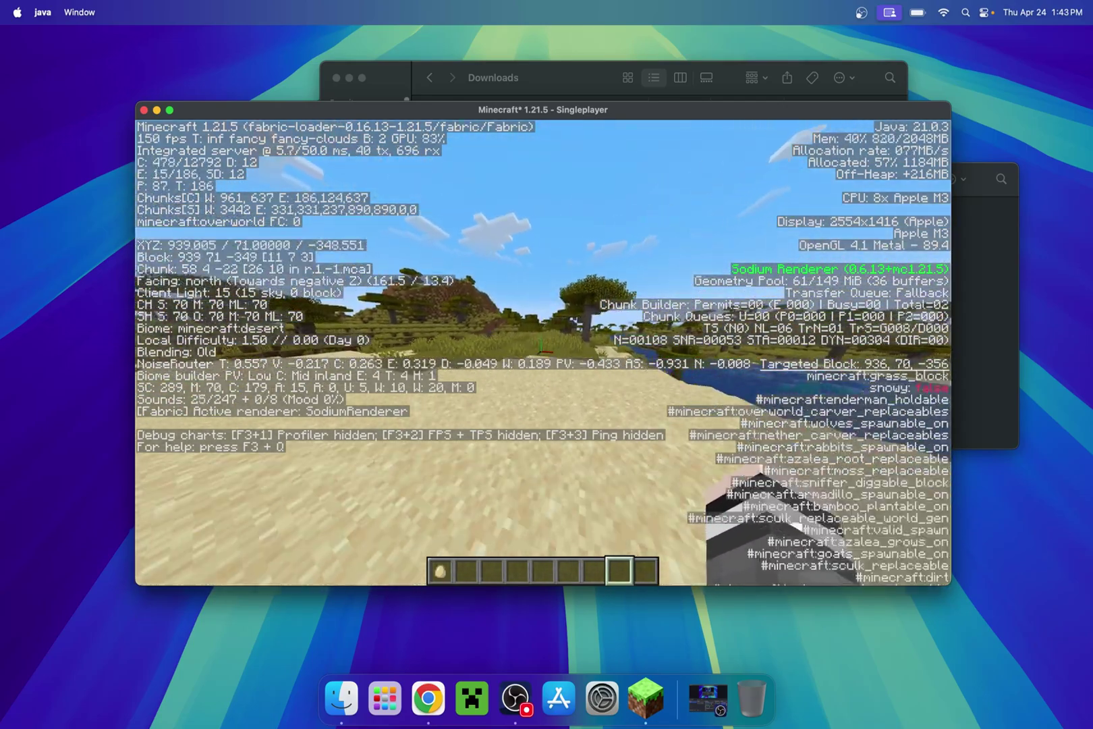
{"action": "key", "text": "w"}
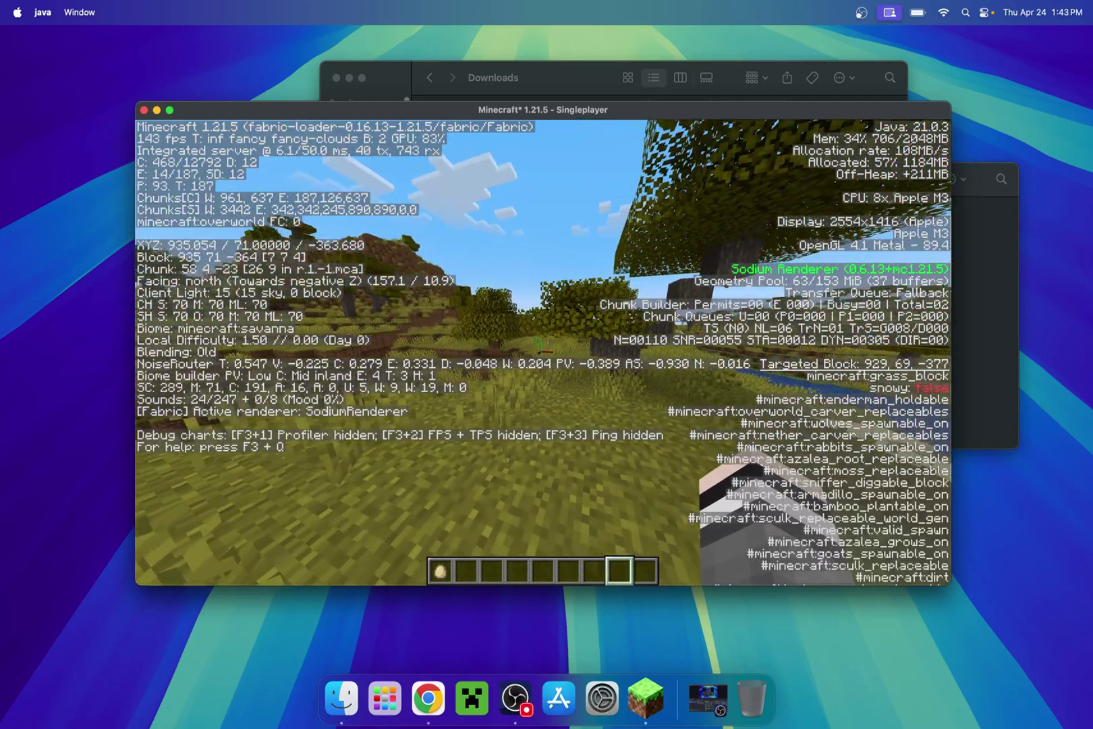
{"action": "key", "text": "w"}
{"action": "key", "text": "w"}
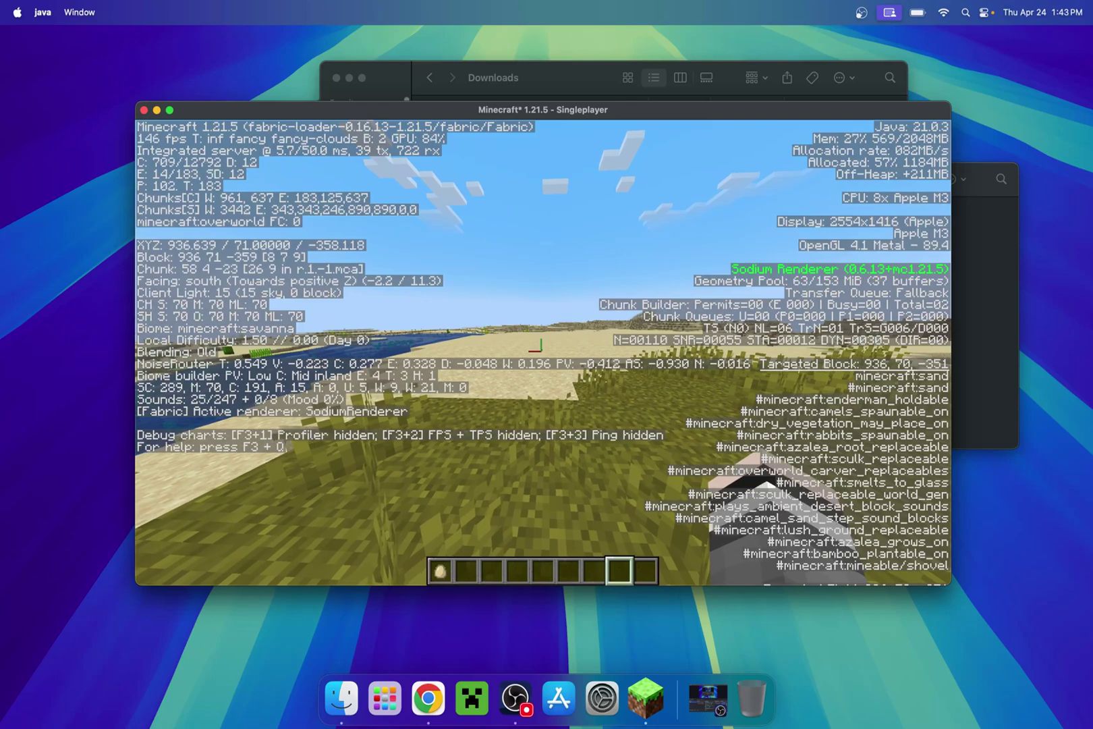
{"action": "key", "text": "F3"}
{"action": "key", "text": "ctrl+super+space"}
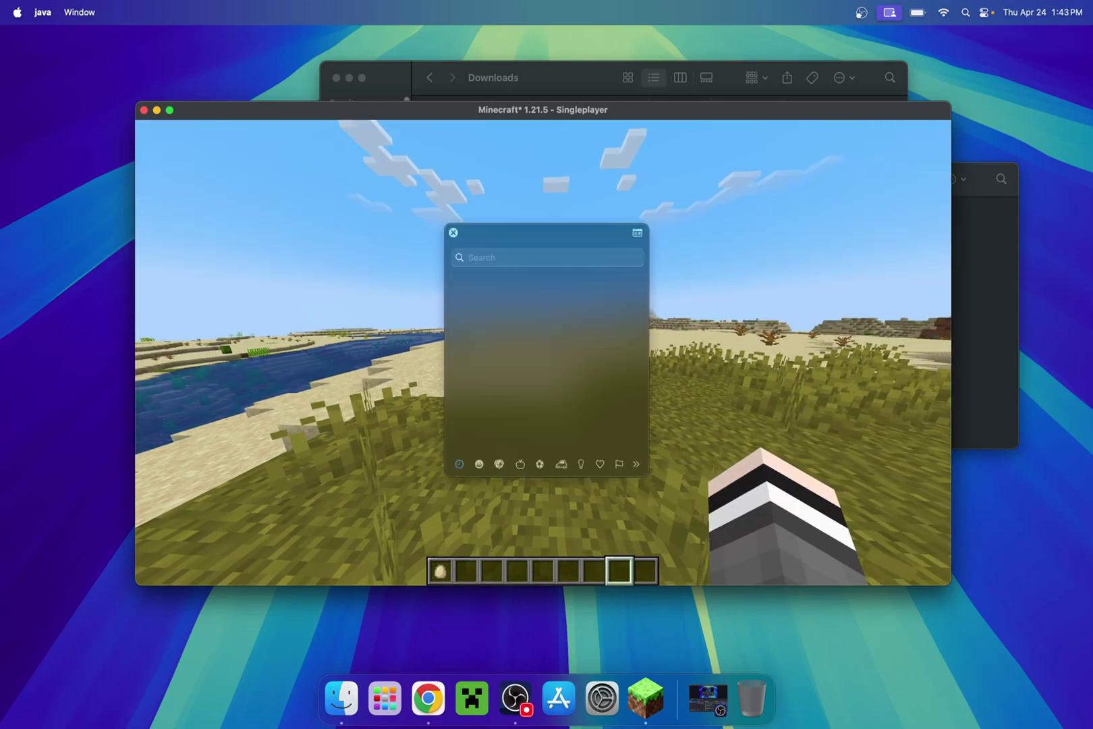
{"action": "key", "text": "Escape"}
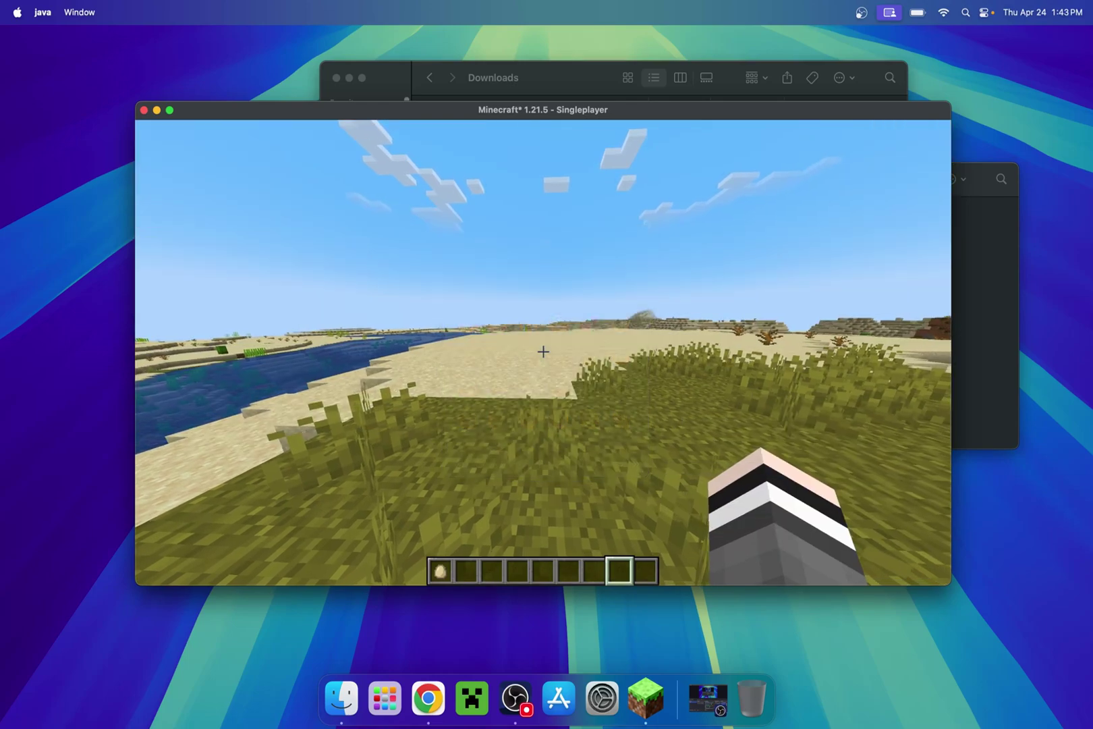
Pause the game, open the Video Settings from the options and dismiss the "Buy us a coffee!" prompt.
{"action": "key", "text": "Escape"}
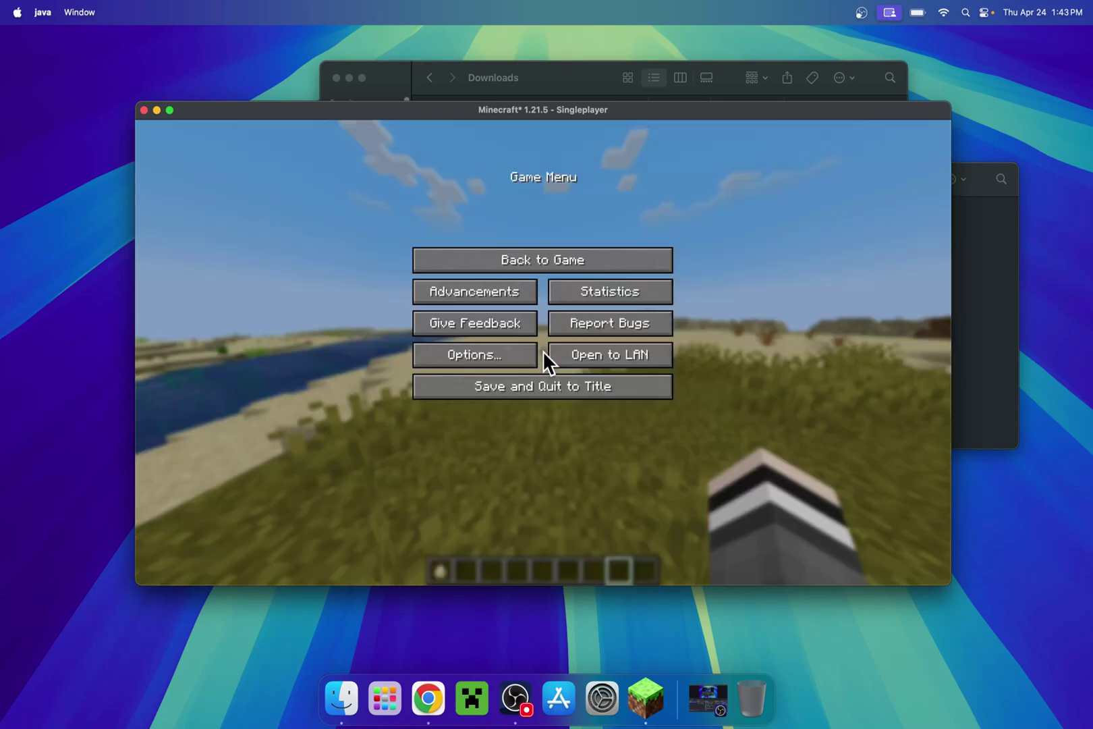
{"action": "left_click", "coordinate": [466, 361]}
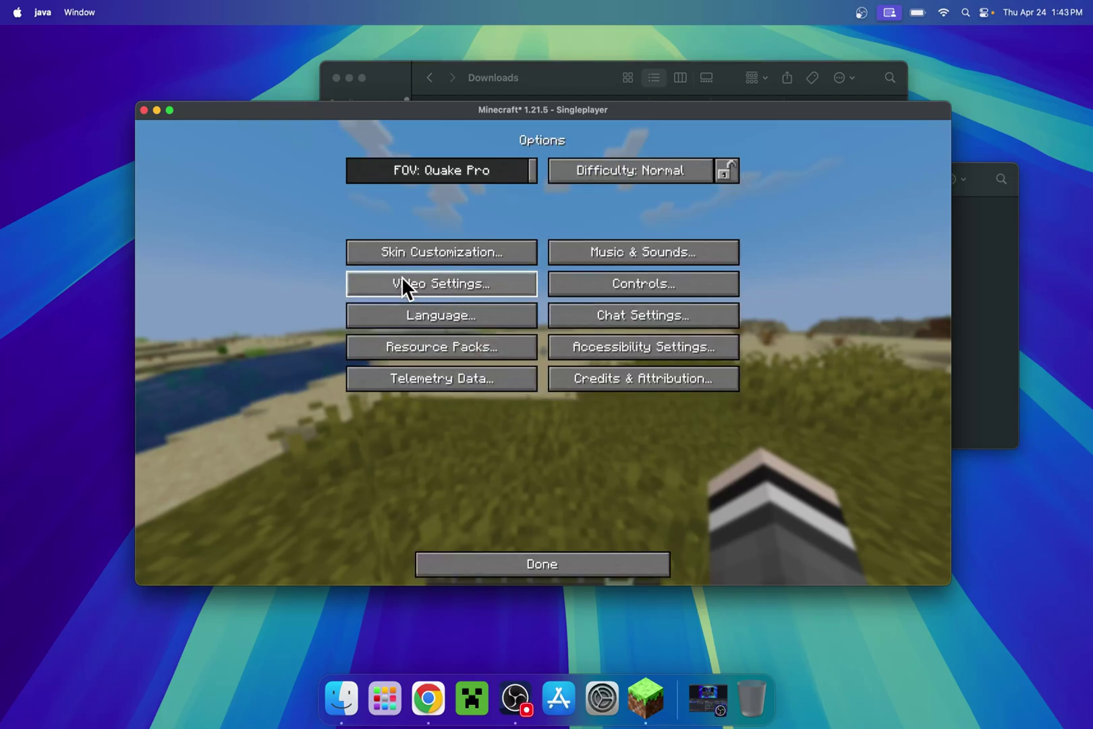
{"action": "left_click", "coordinate": [437, 282]}
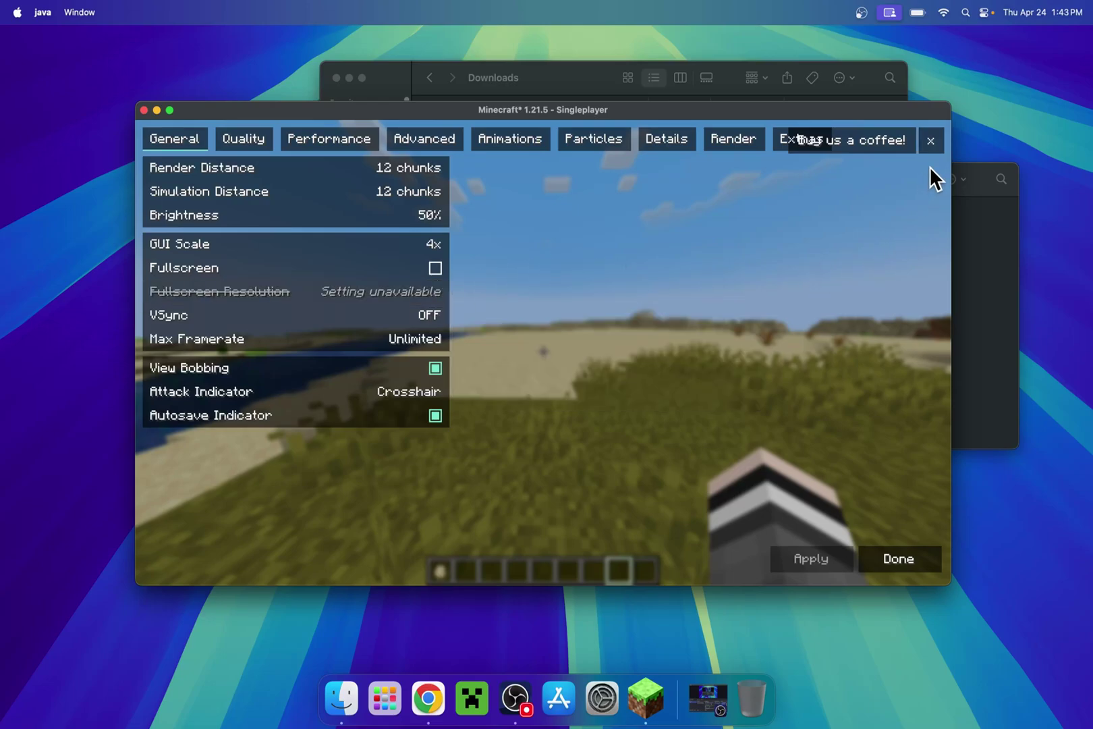
{"action": "left_click", "coordinate": [930, 141]}
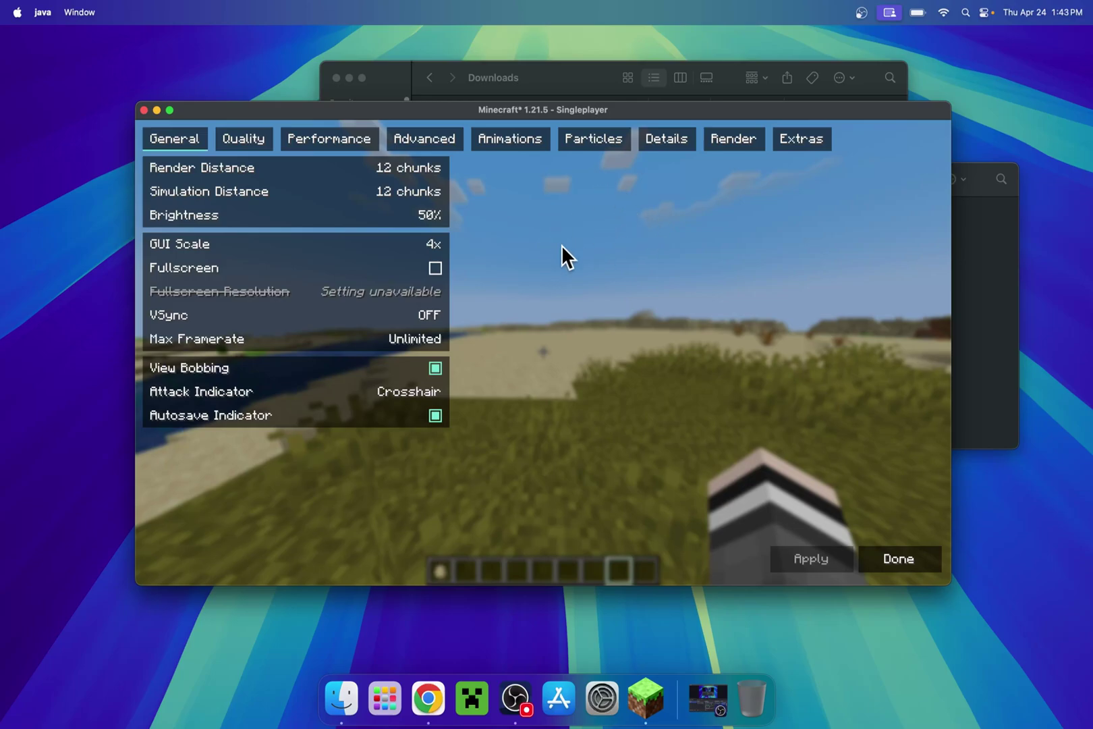
Enable Reduce Resolution on macOS among the extra video settings and apply the change.
{"action": "left_click", "coordinate": [801, 142]}
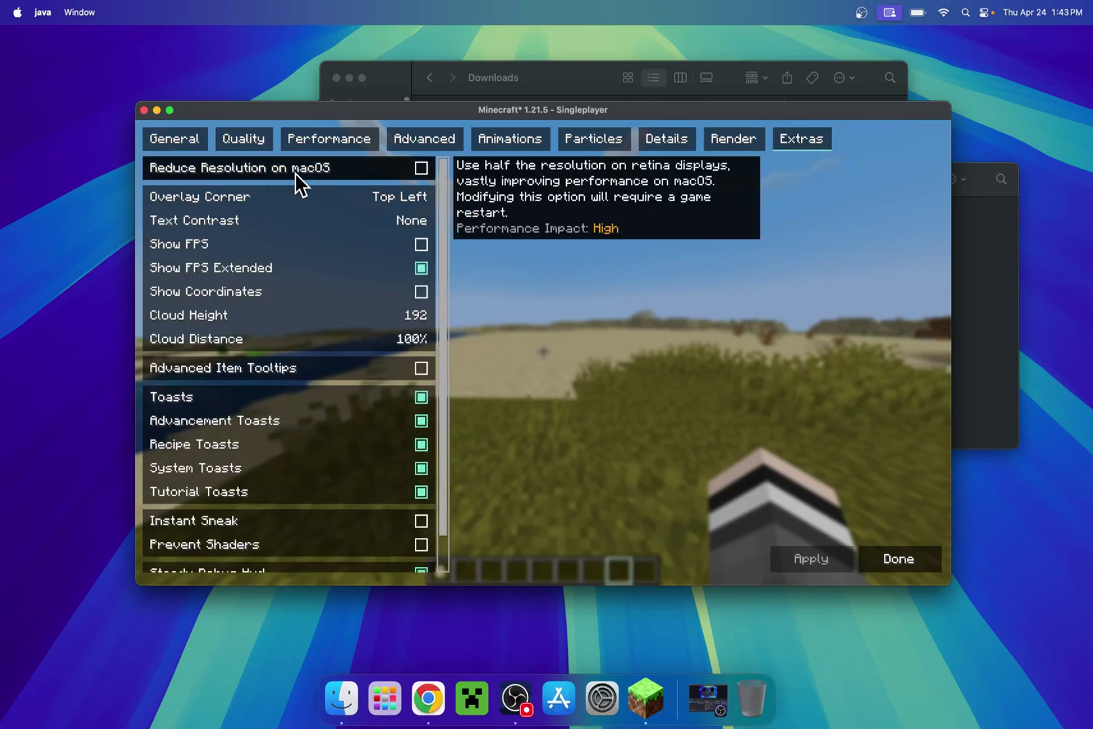
{"action": "left_click", "coordinate": [423, 170]}
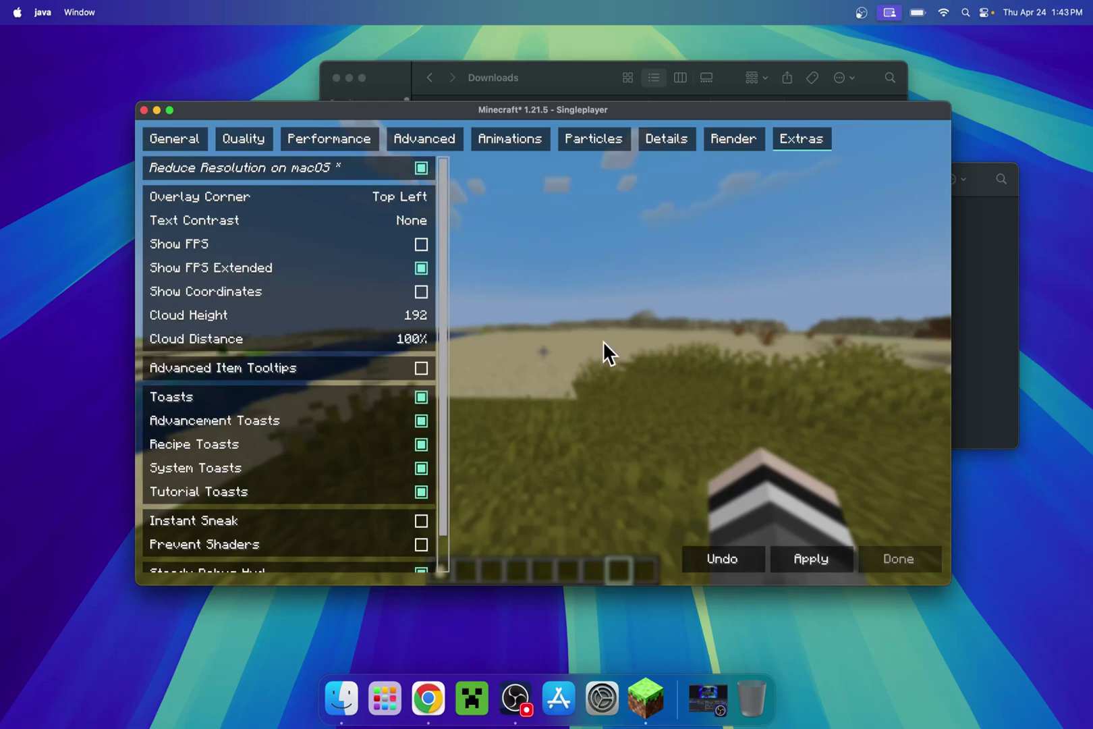
{"action": "left_click", "coordinate": [817, 562]}
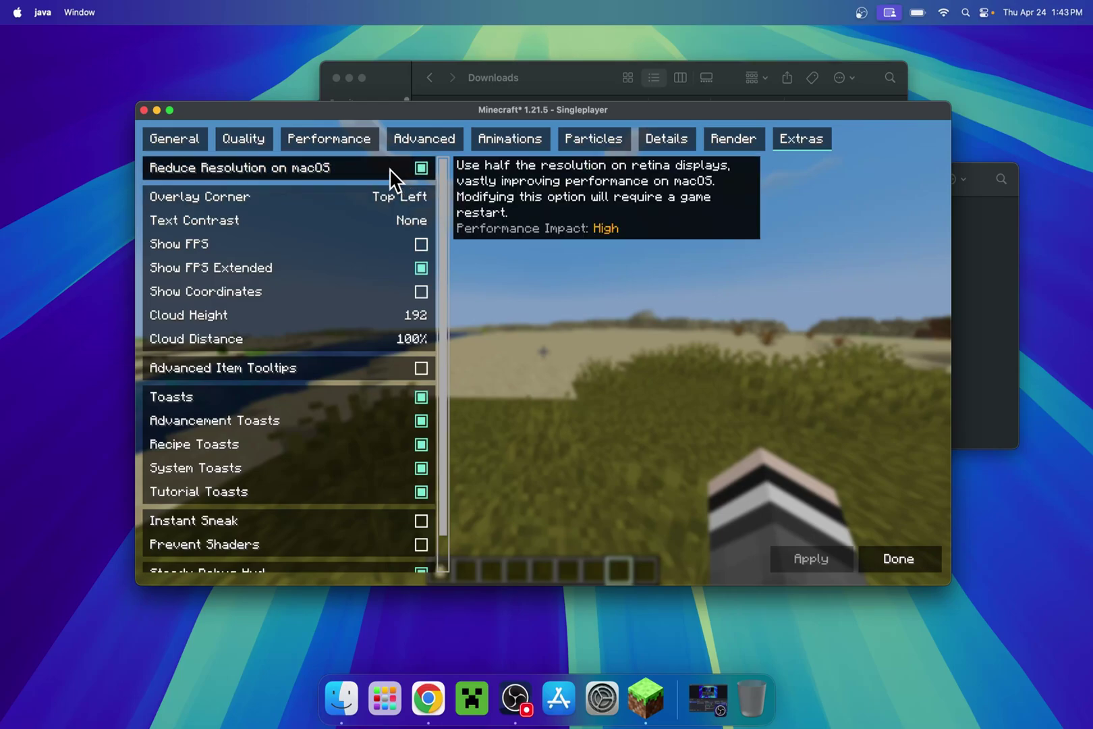
Leave the options, save and quit the world to the title screen, and quit the game.
{"action": "key", "text": "Escape"}
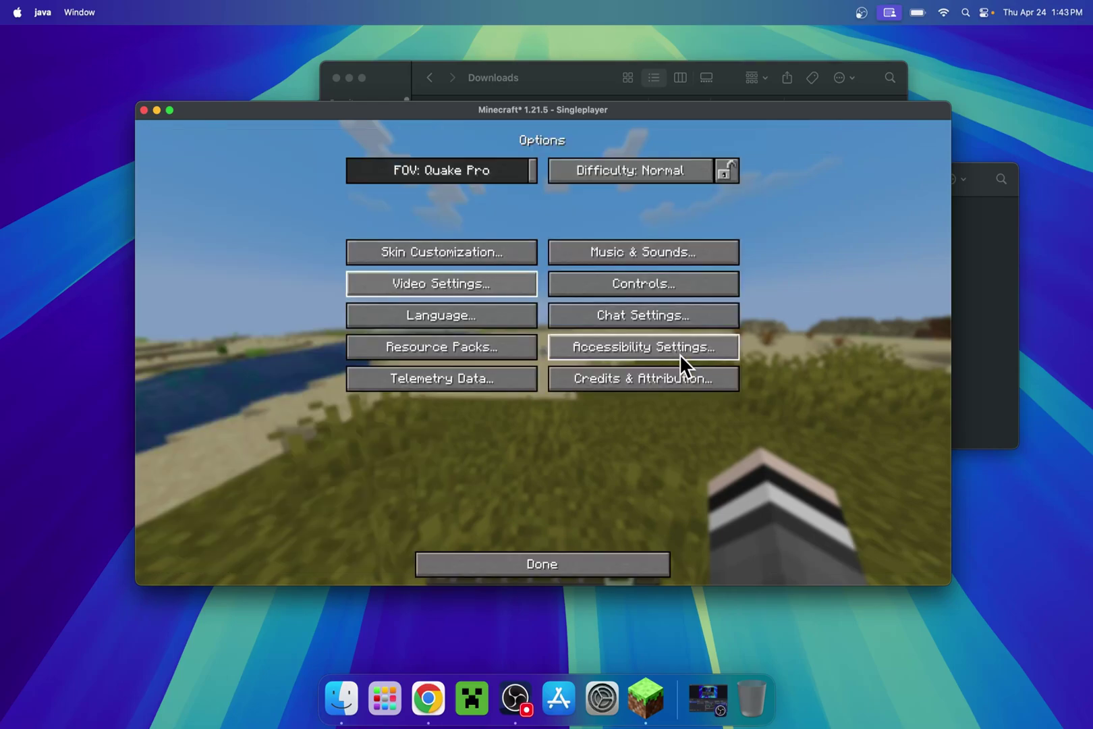
{"action": "left_click", "coordinate": [559, 560]}
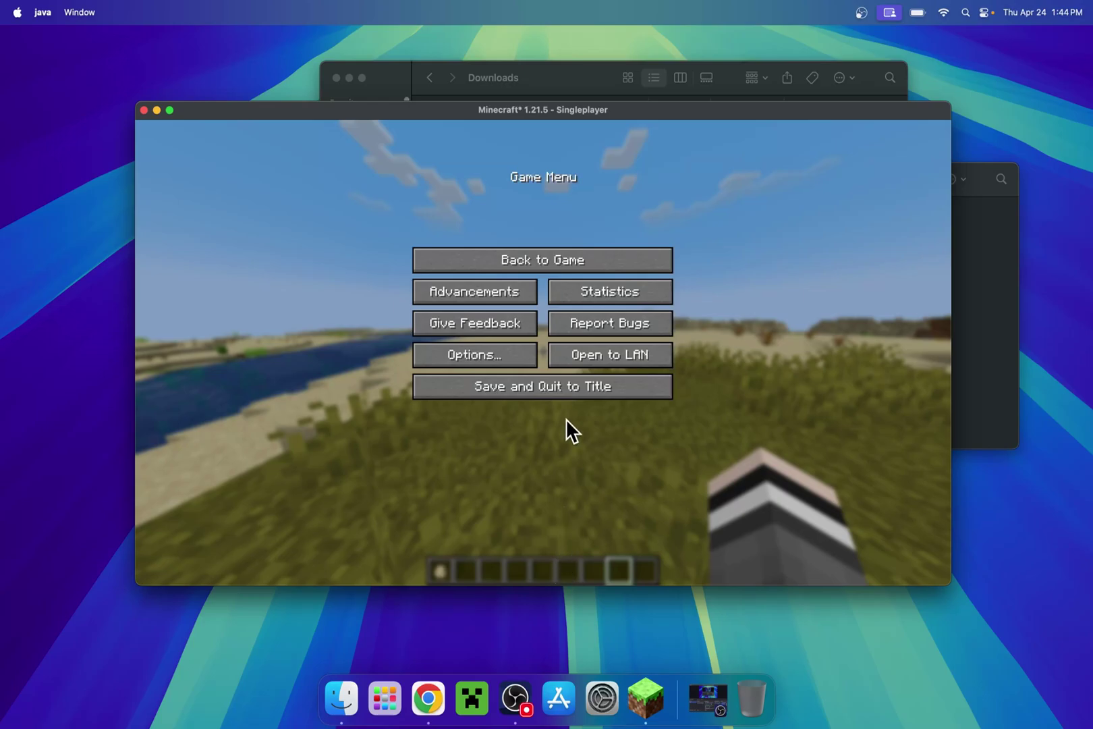
{"action": "left_click", "coordinate": [562, 388]}
{"action": "left_click", "coordinate": [612, 425]}
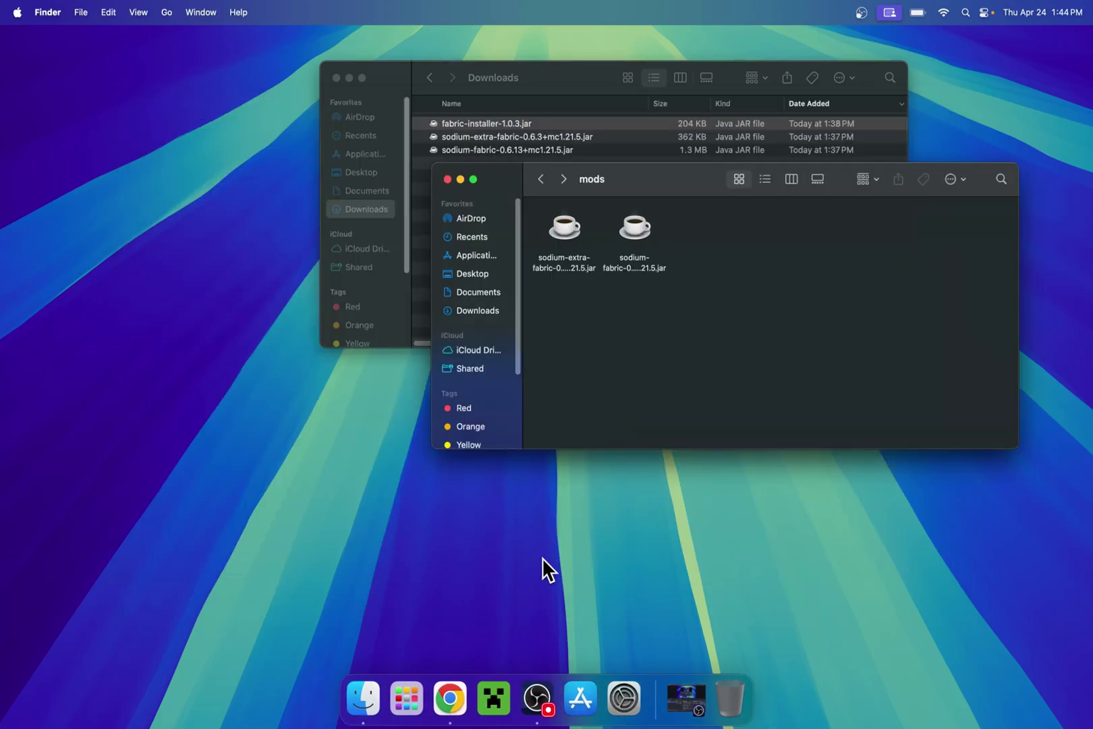
Restart the game from Minecraft Launcher with the fabric-loader-1.21.5 installation, and enlarge and centre its window on the desktop.
{"action": "left_click", "coordinate": [493, 699]}
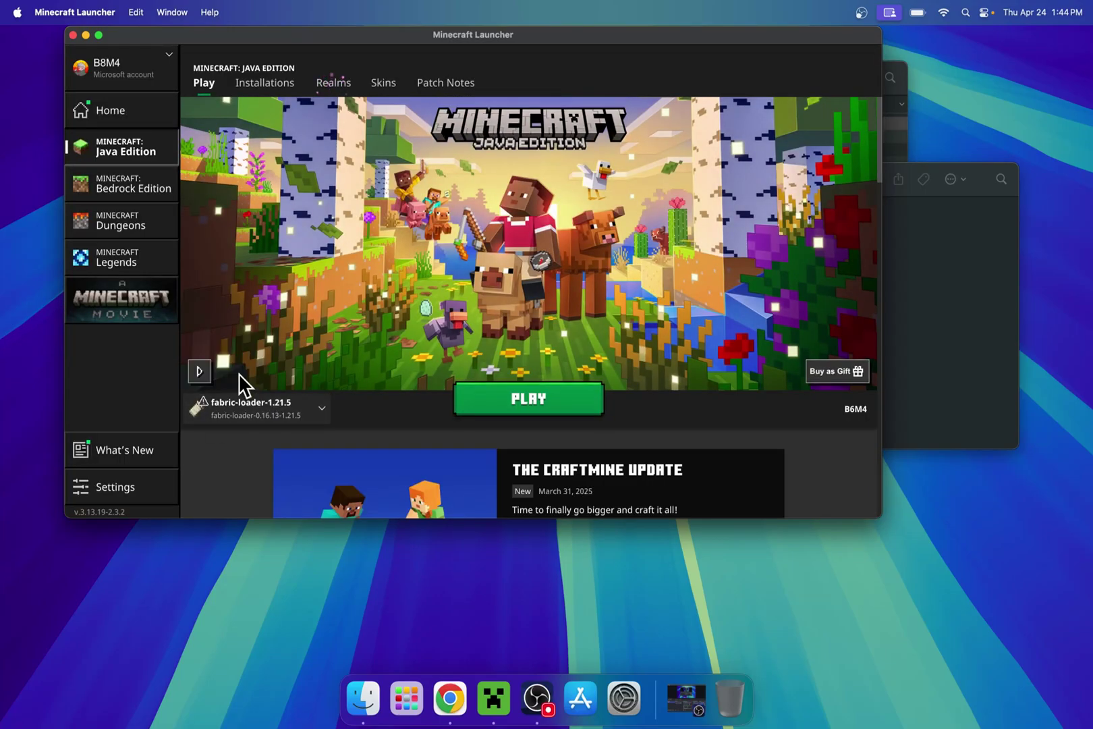
{"action": "left_click", "coordinate": [547, 412]}
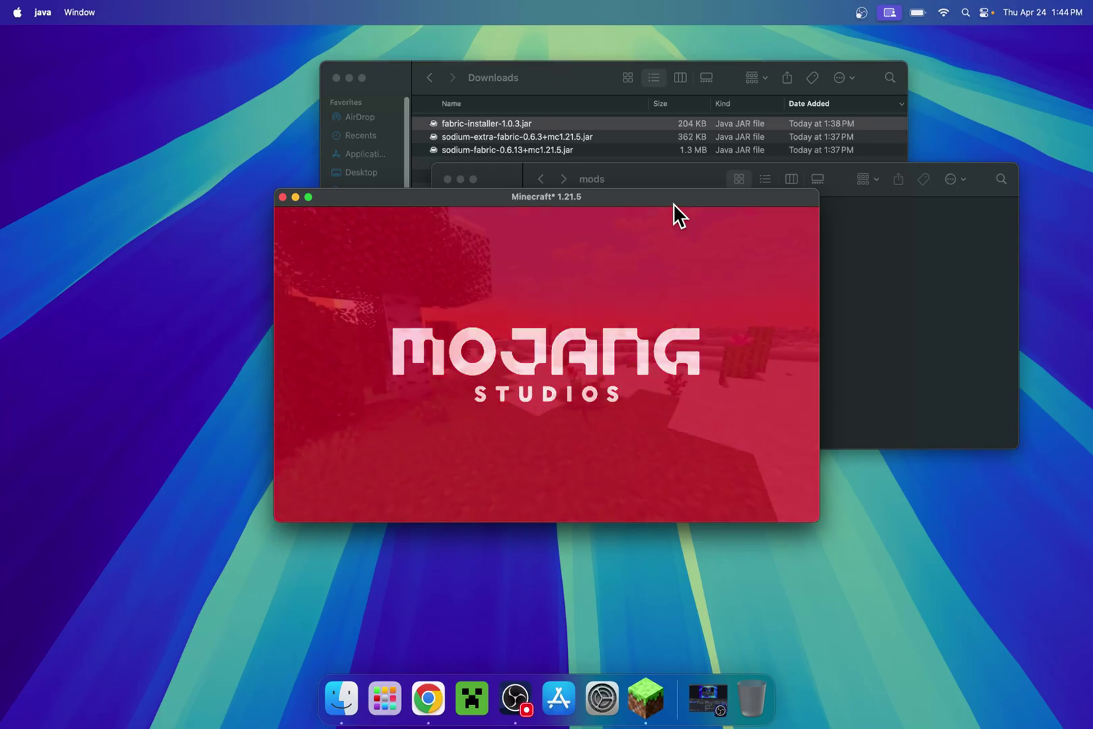
{"action": "left_click_drag", "start_coordinate": [659, 199], "coordinate": [662, 118]}
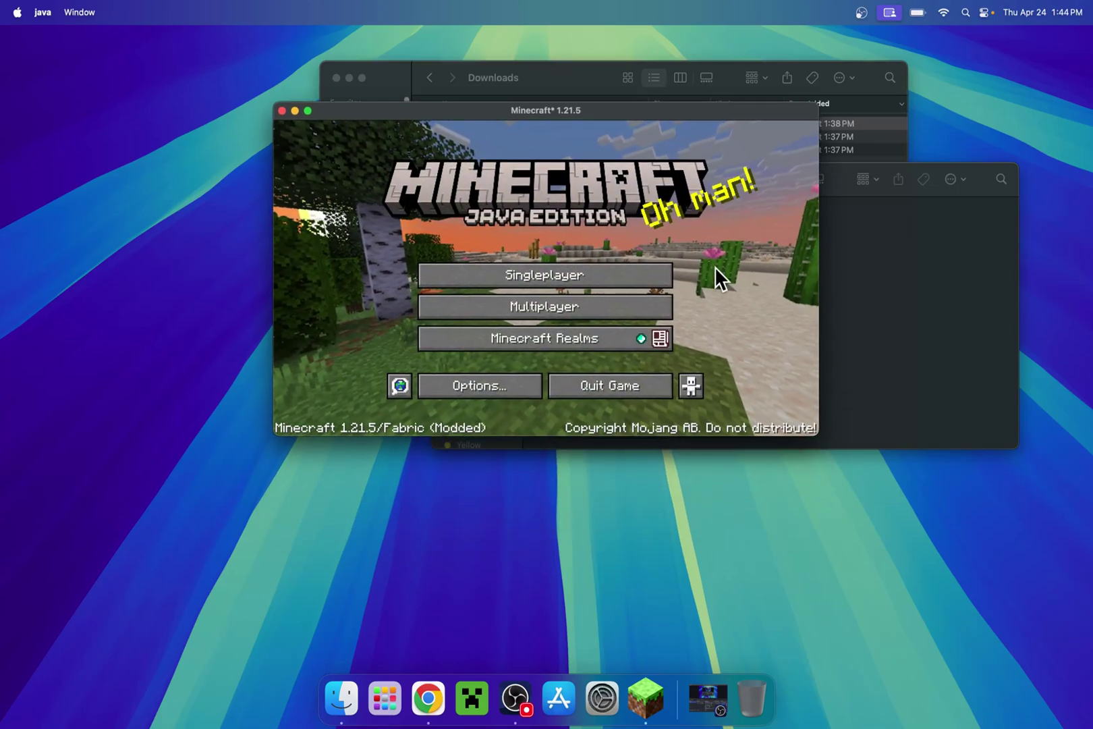
{"action": "left_click_drag", "start_coordinate": [820, 438], "coordinate": [1092, 645]}
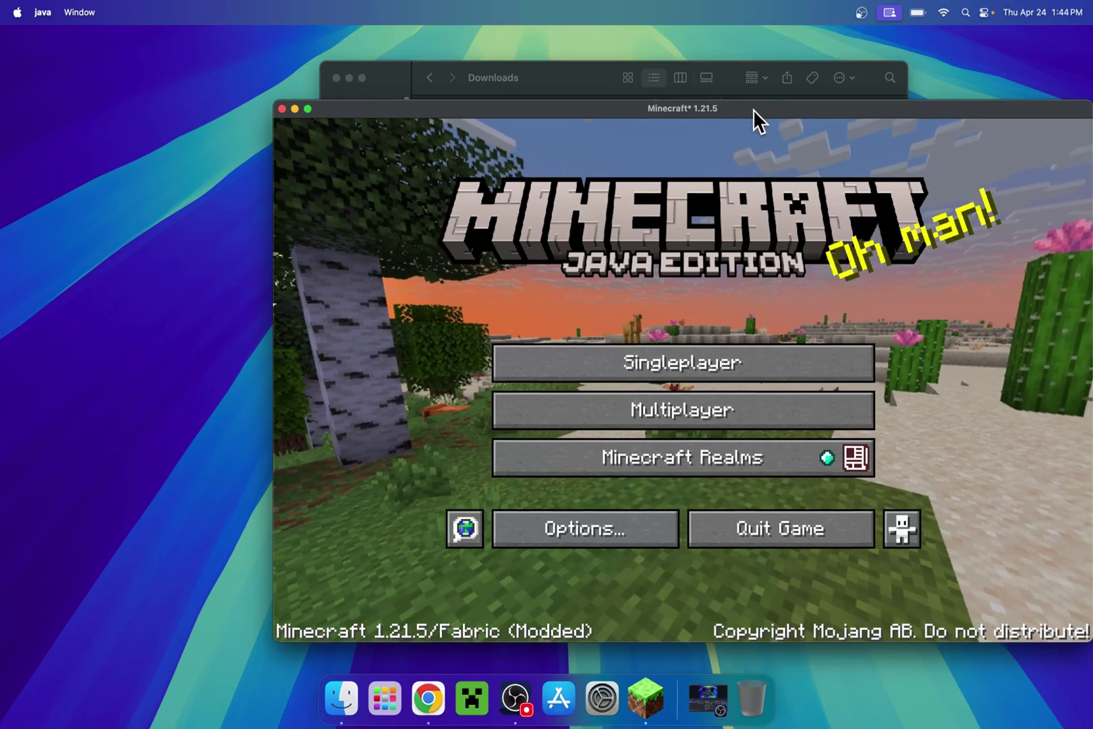
{"action": "left_click_drag", "start_coordinate": [753, 110], "coordinate": [625, 74]}
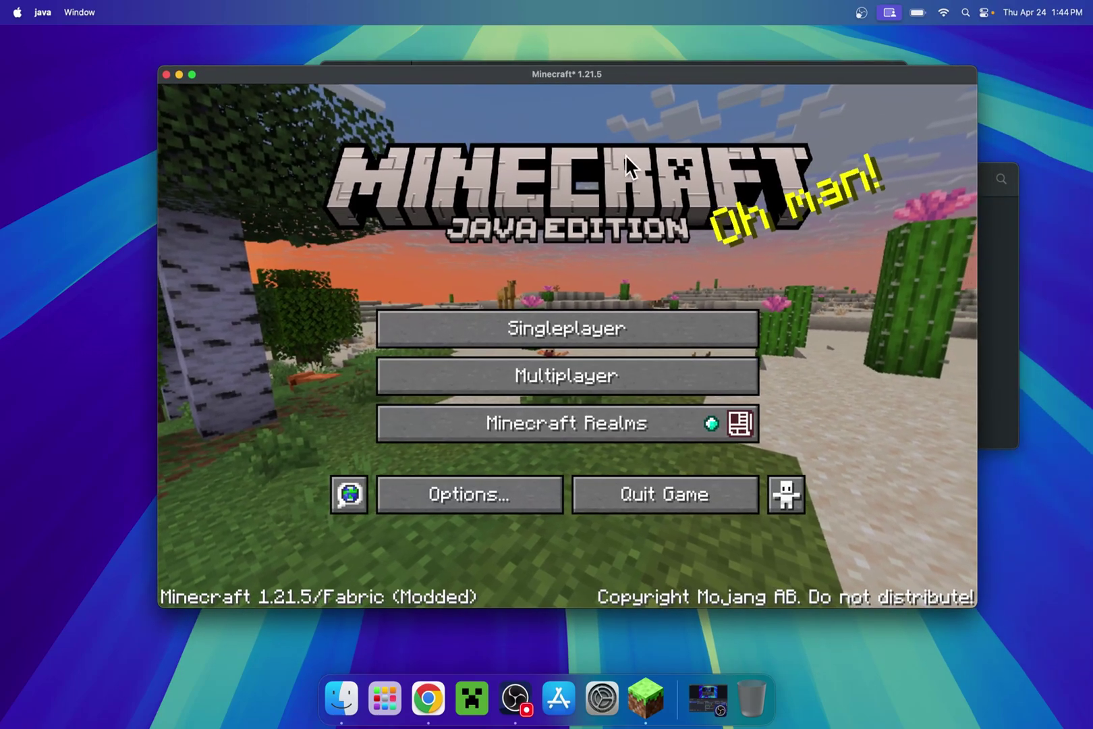
Reopen the first singleplayer world and walk across the savanna to examine how the game looks and runs at reduced resolution.
{"action": "left_click", "coordinate": [567, 328]}
{"action": "left_click", "coordinate": [365, 233]}
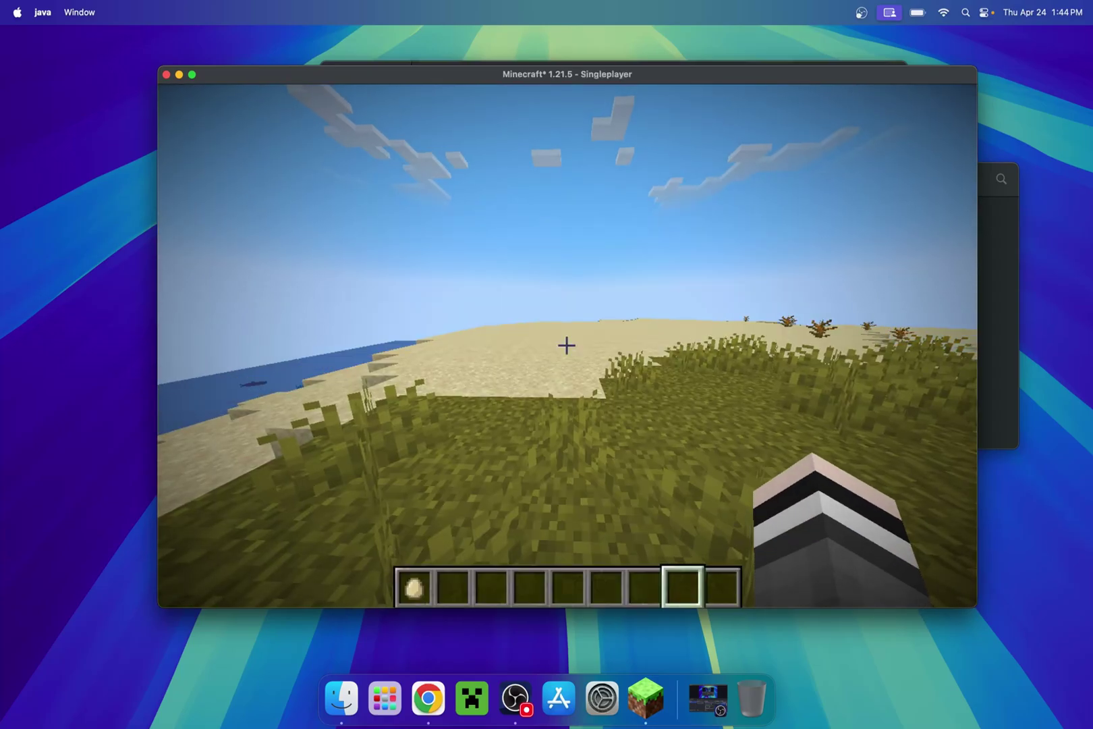
{"action": "mouse_move", "coordinate": [567, 346]}
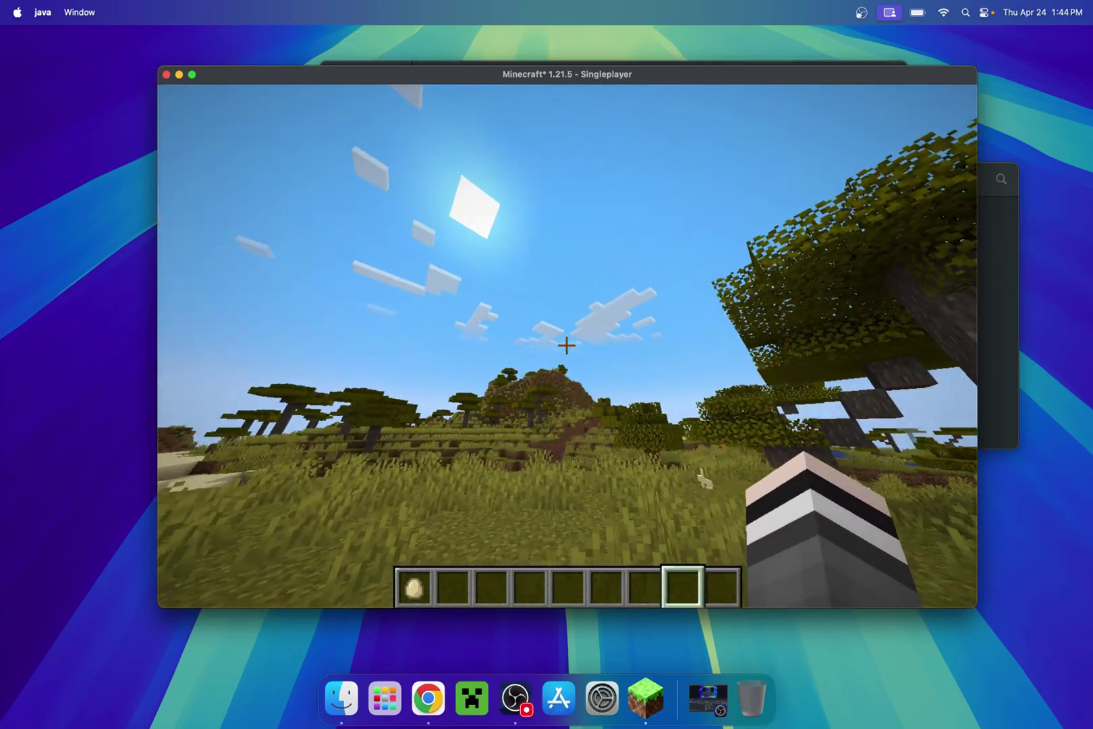
{"action": "key", "text": "w"}
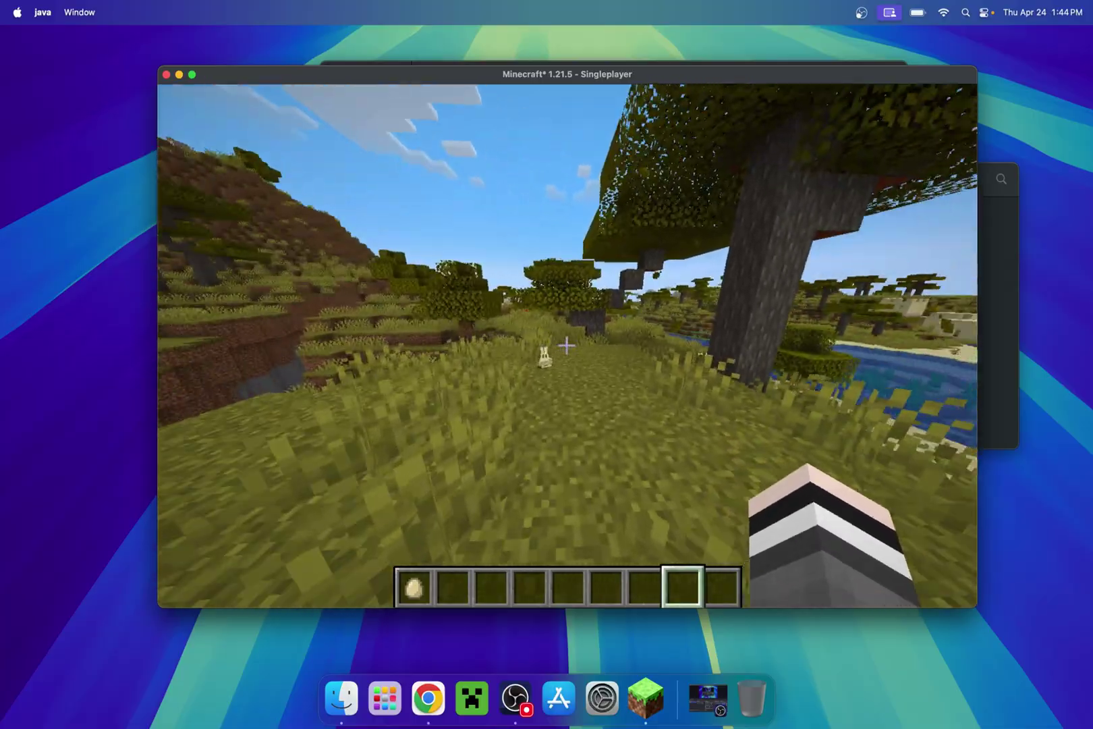
{"action": "key", "text": "w"}
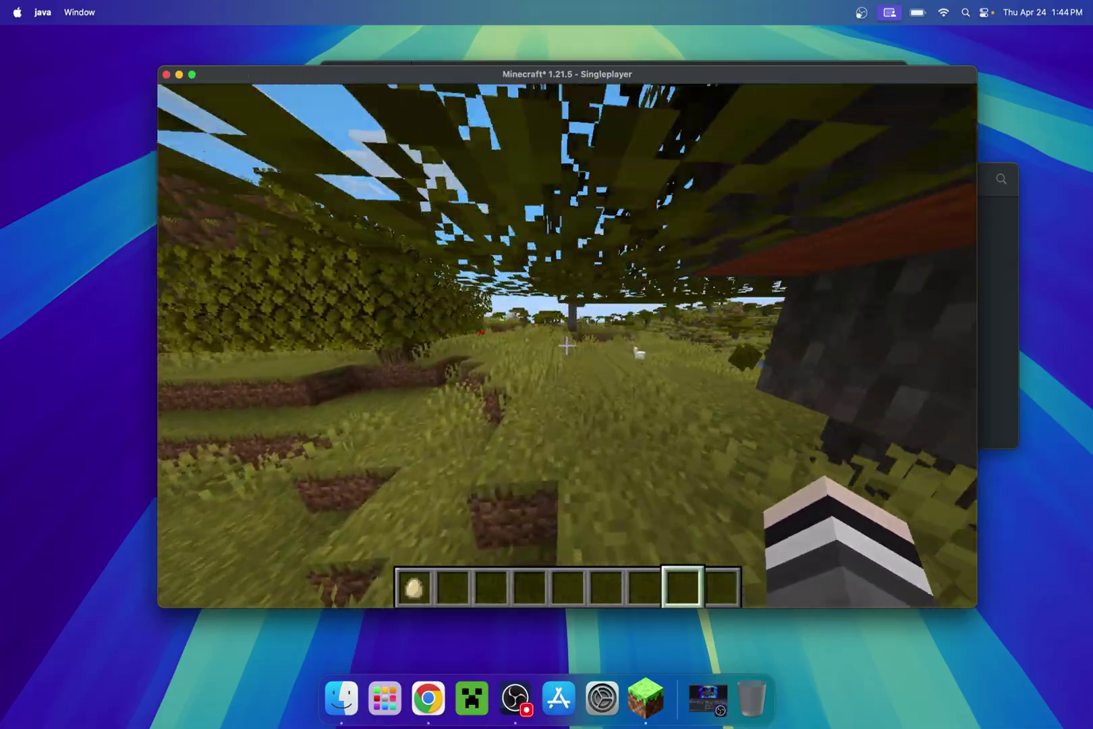
{"action": "key", "text": "w"}
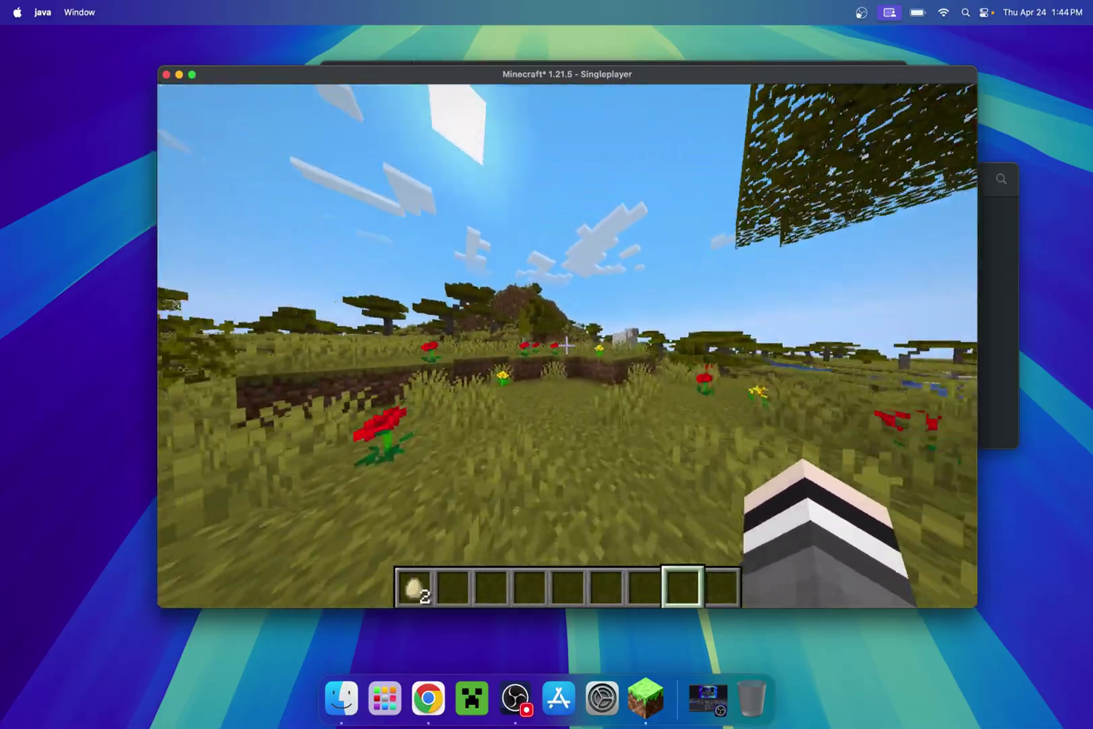
{"action": "key", "text": "w"}
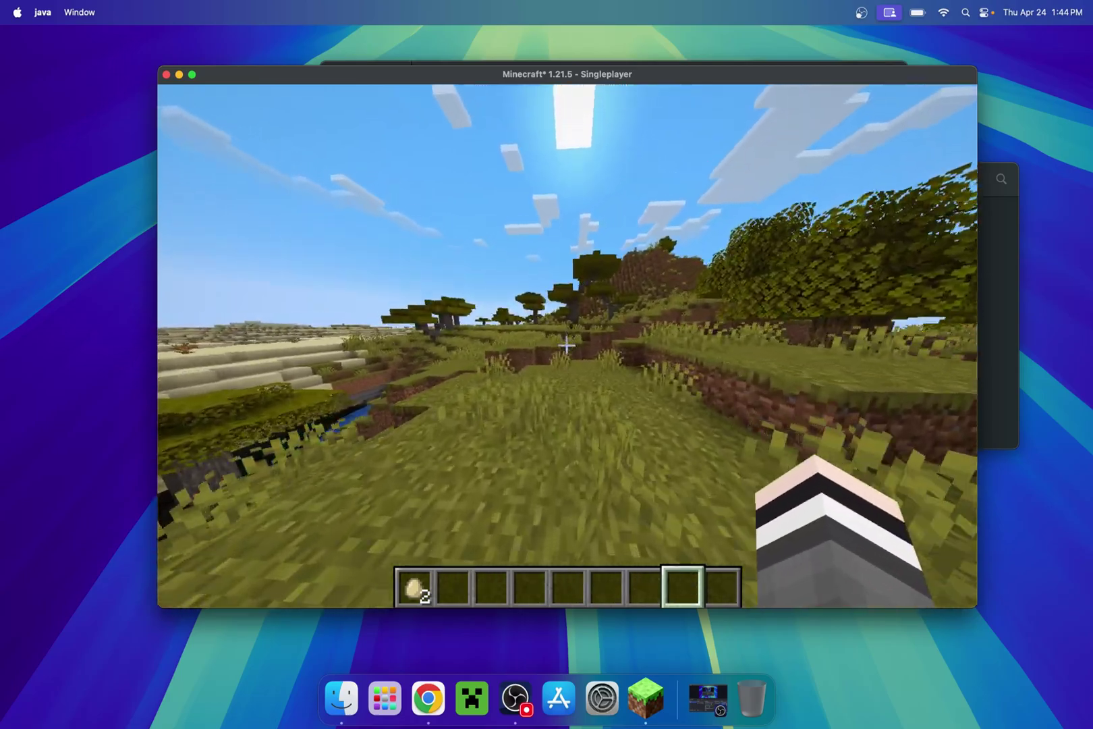
{"action": "key", "text": "w"}
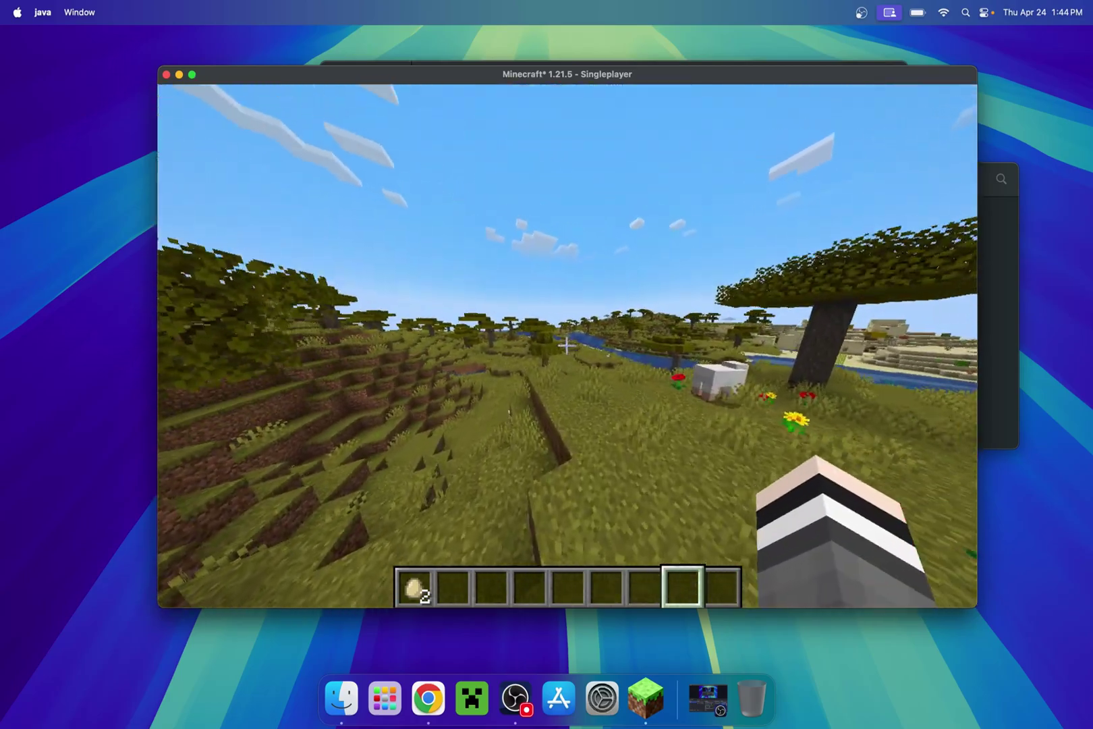
{"action": "key", "text": "w"}
{"action": "key", "text": "w"}
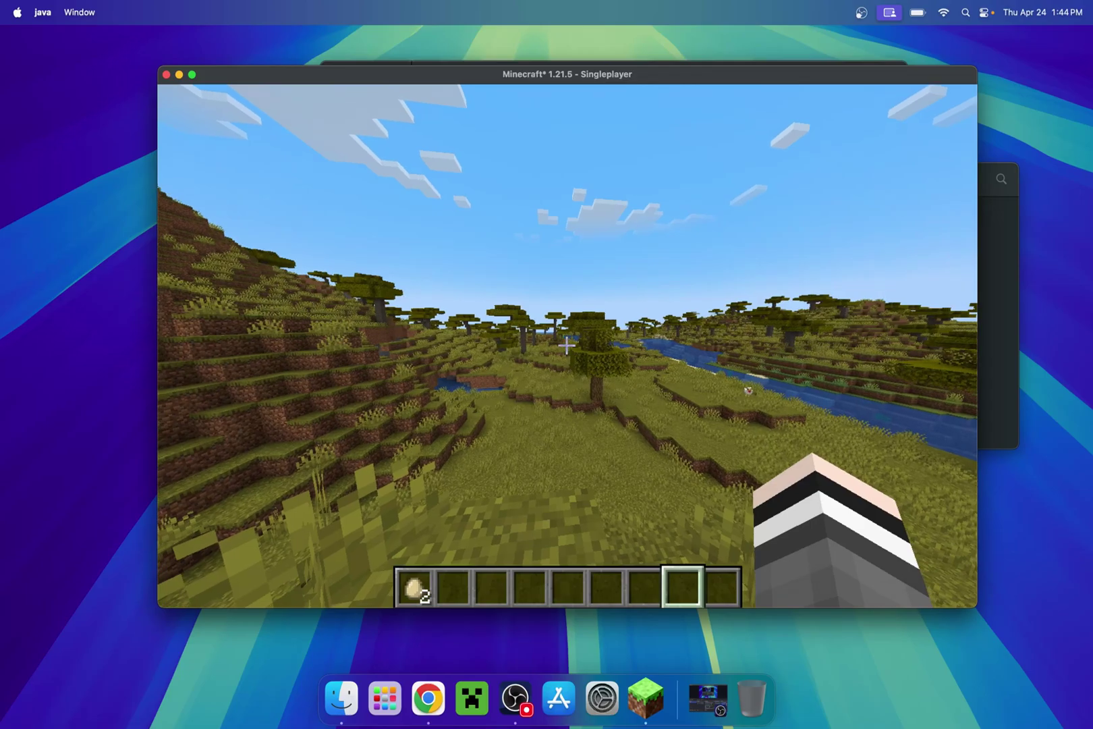
Show the debug overlay, walk around the savanna to examine the frame rate and display resolution, then hide the overlay.
{"action": "key", "text": "F3"}
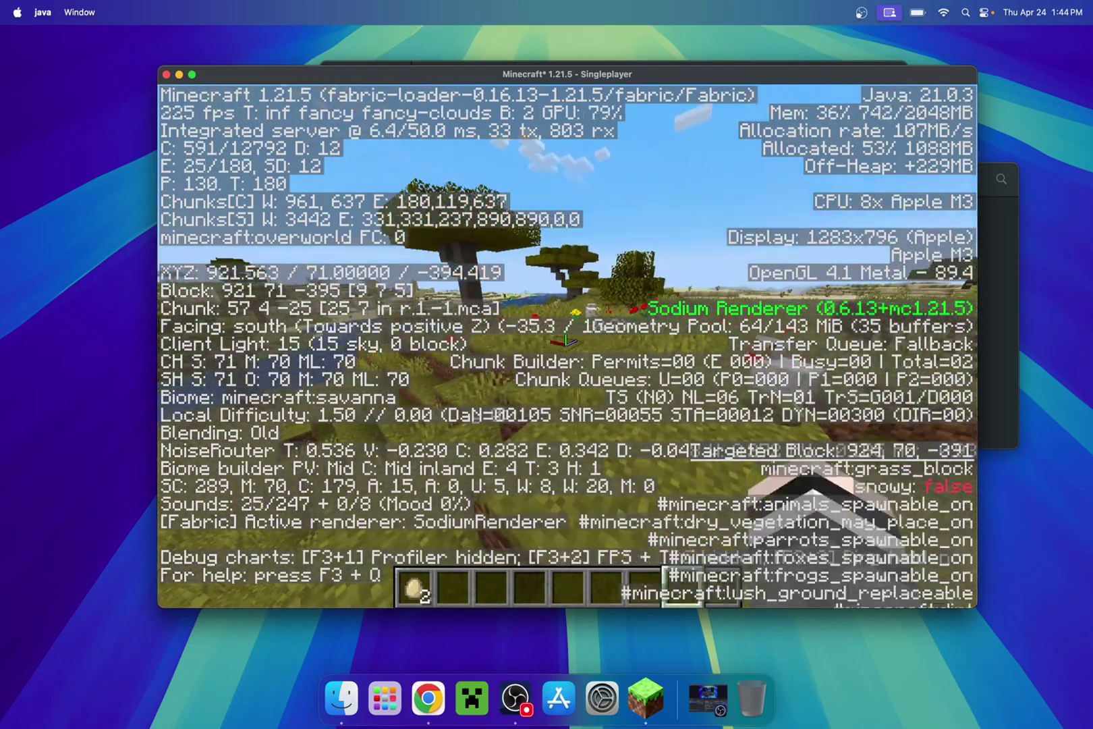
{"action": "key", "text": "w"}
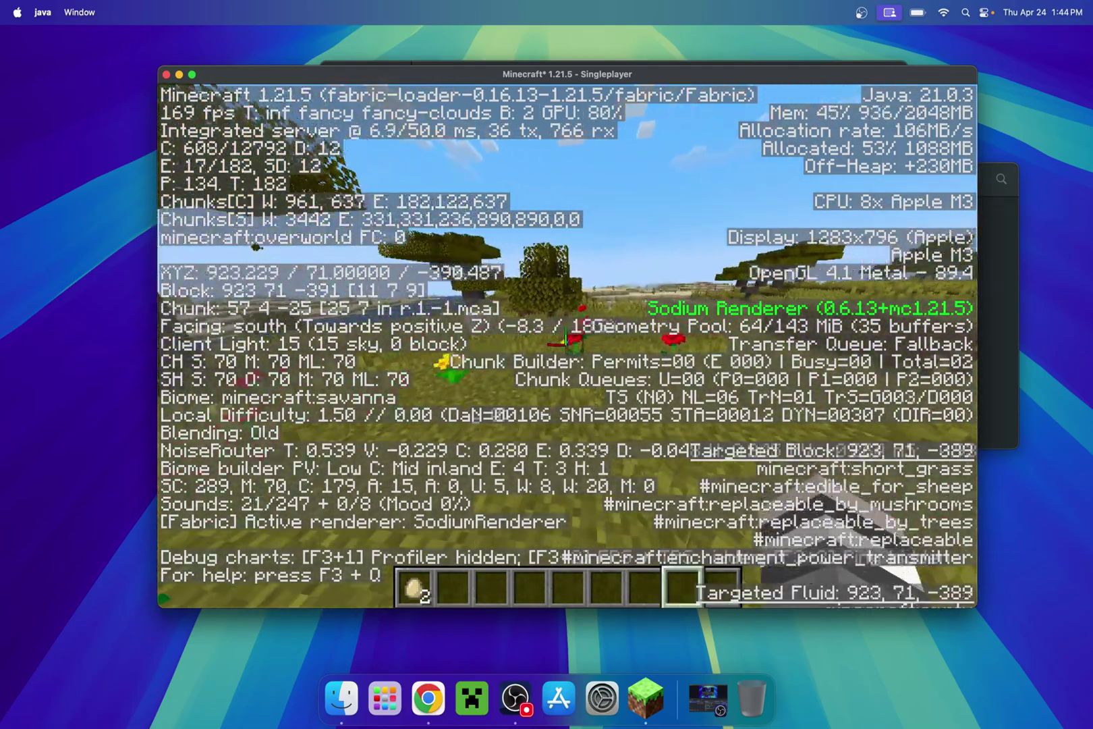
{"action": "key", "text": "w"}
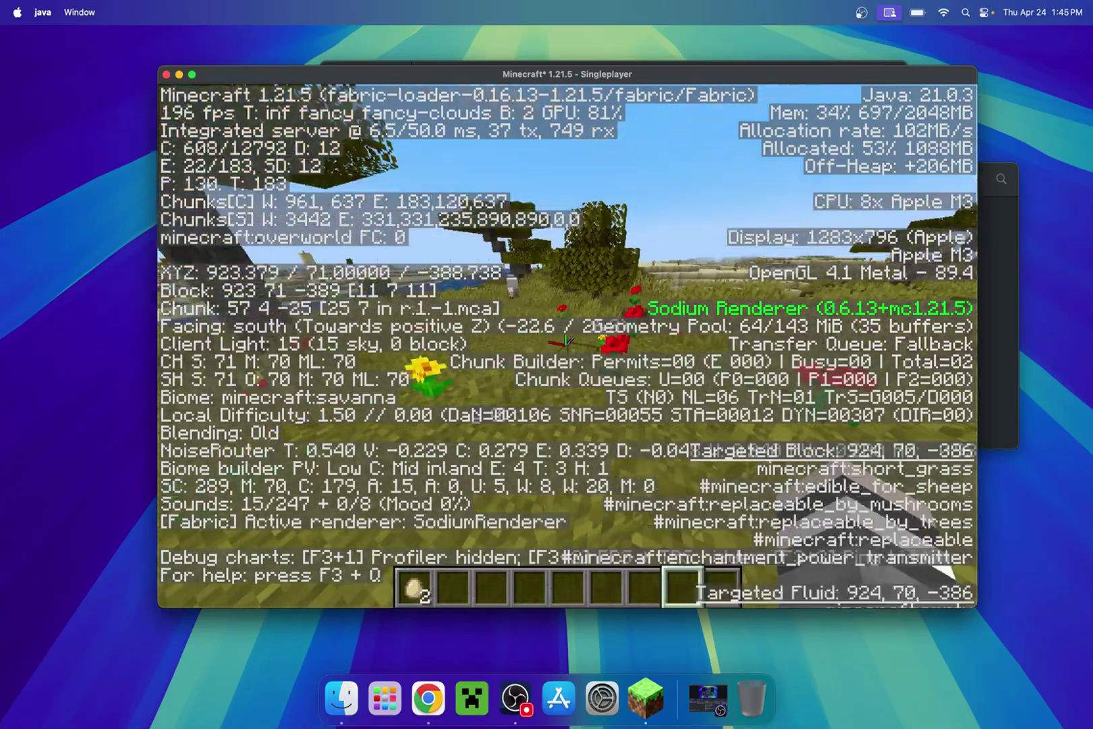
{"action": "key", "text": "w"}
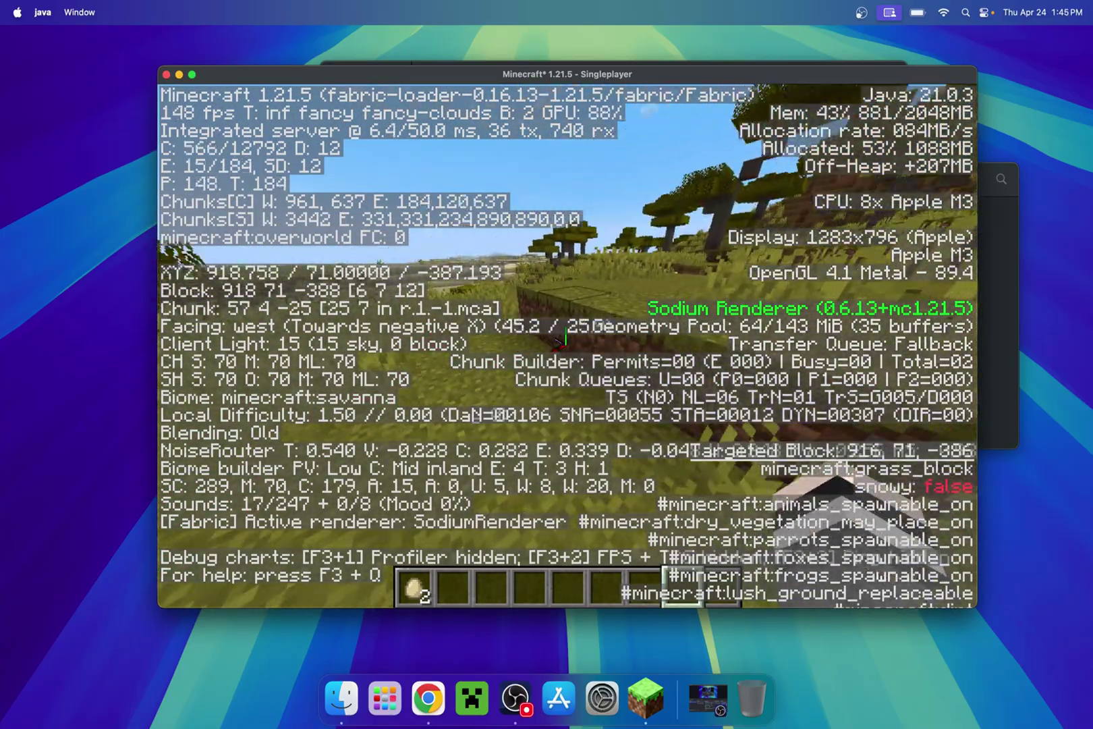
{"action": "key", "text": "w"}
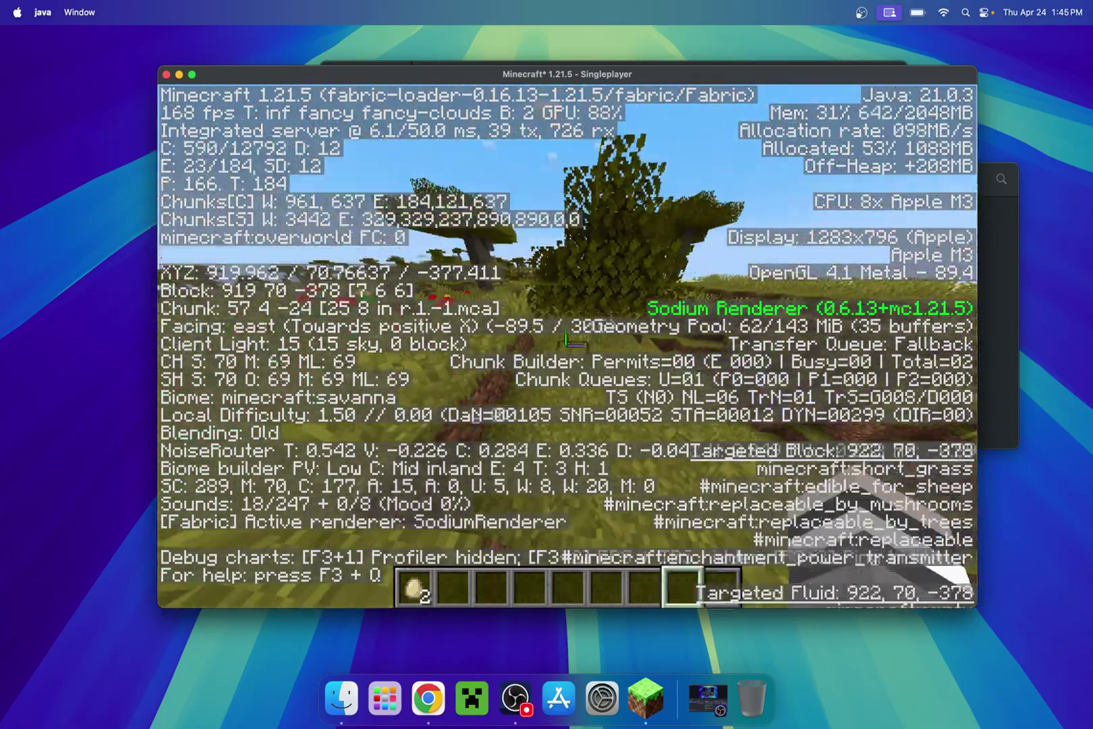
{"action": "key", "text": "w"}
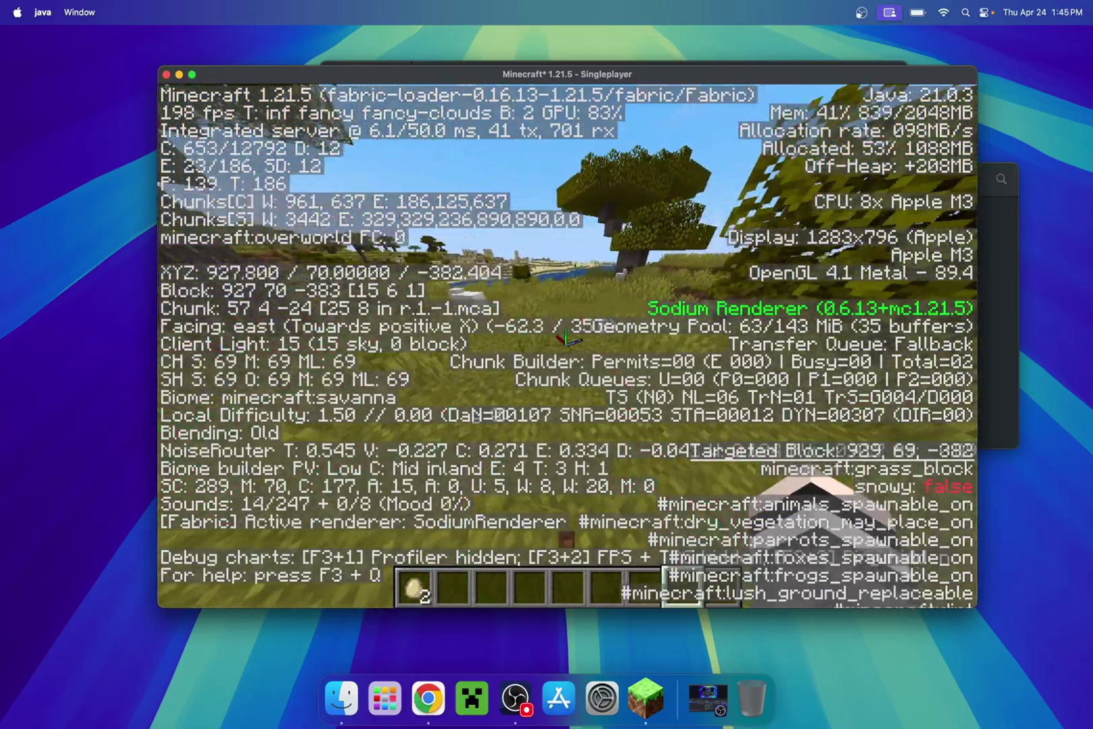
{"action": "key", "text": "w"}
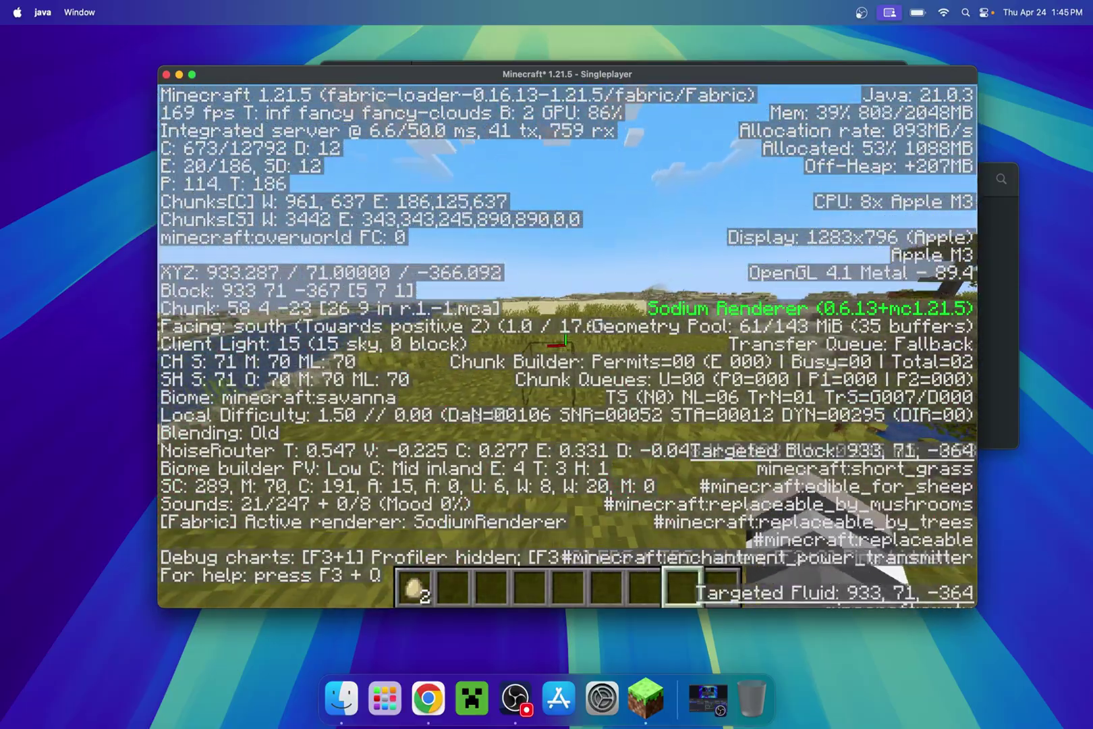
{"action": "key", "text": "w"}
{"action": "key", "text": "space"}
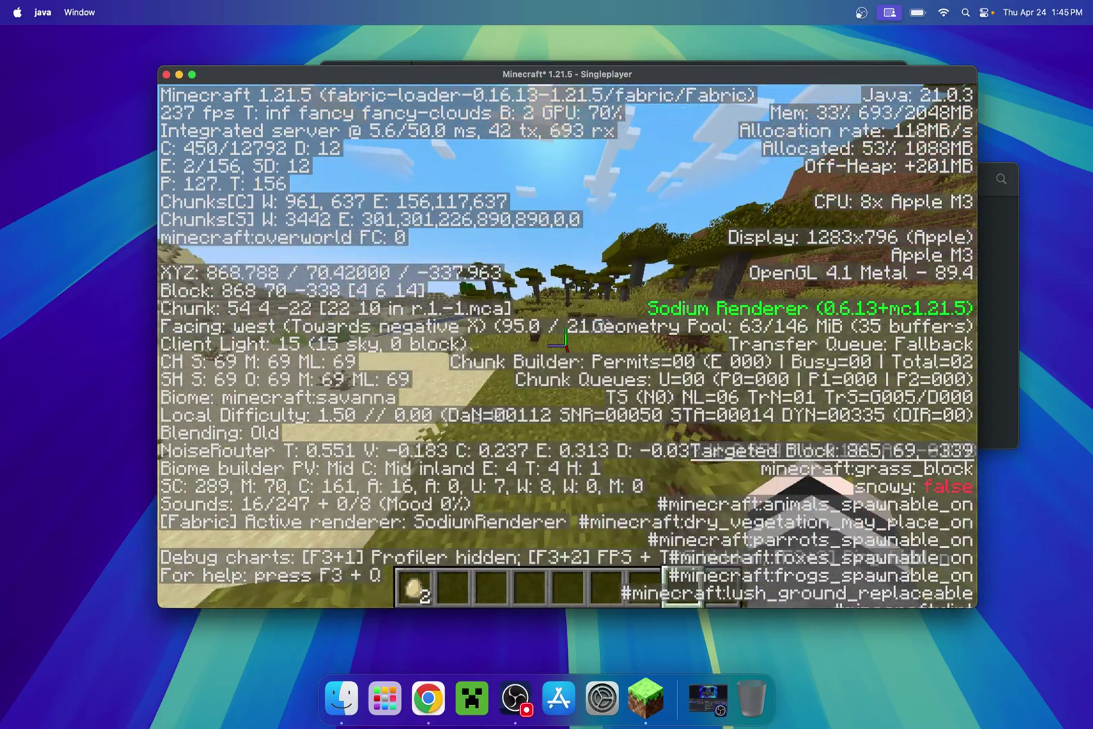
{"action": "key", "text": "w"}
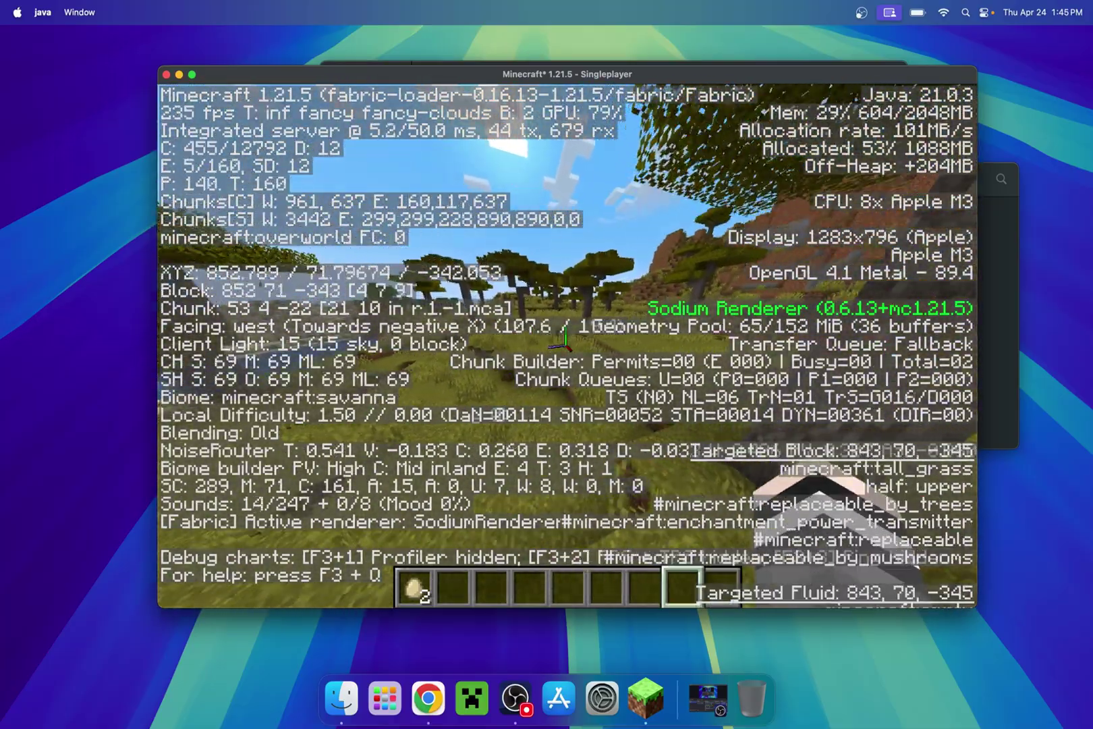
{"action": "key", "text": "w"}
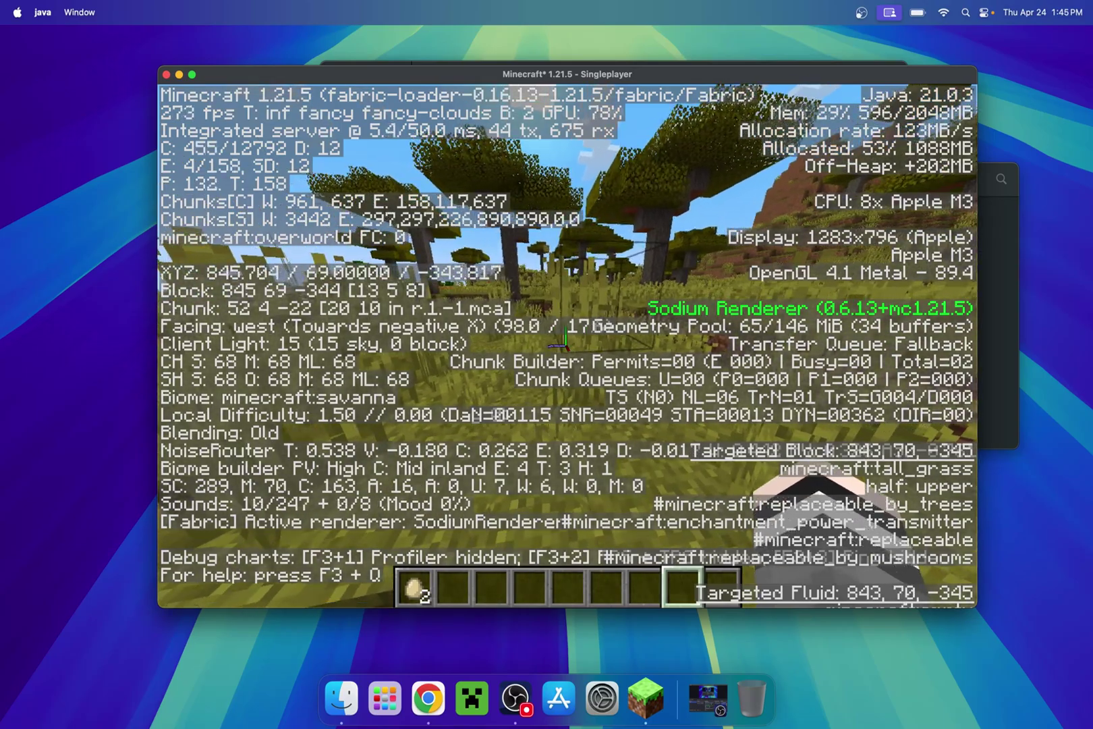
{"action": "key", "text": "F3"}
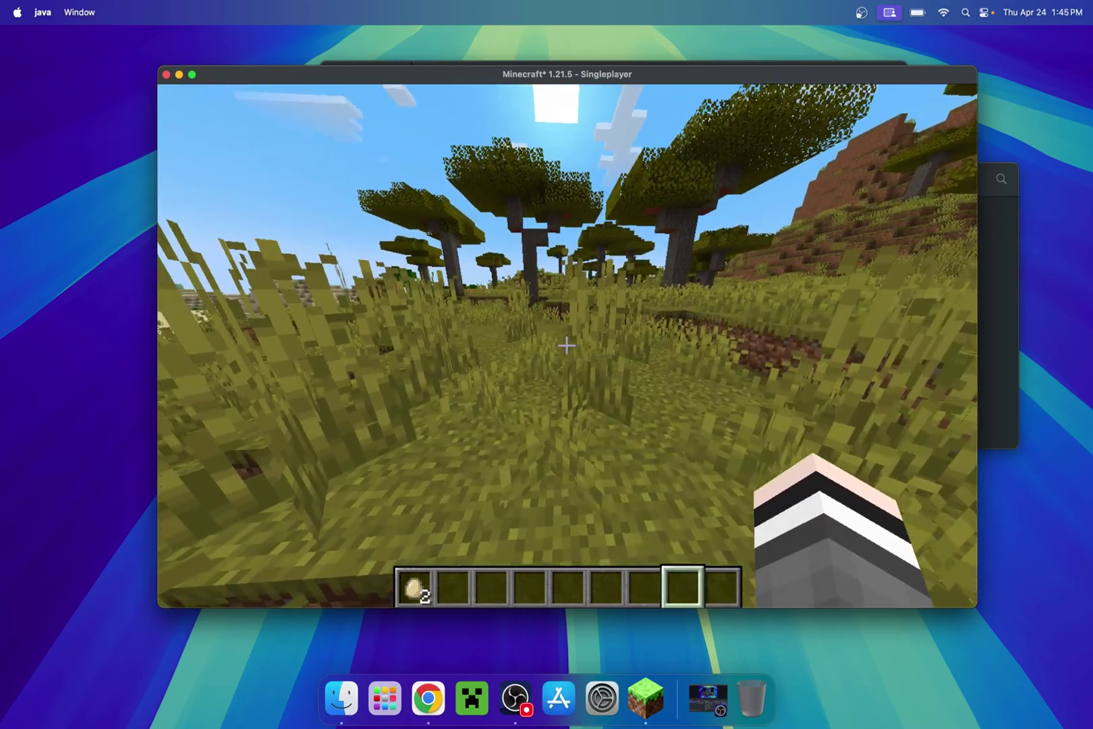
Walk on under the acacia trees and switch the camera to the third-person view facing the character.
{"action": "key", "text": "w"}
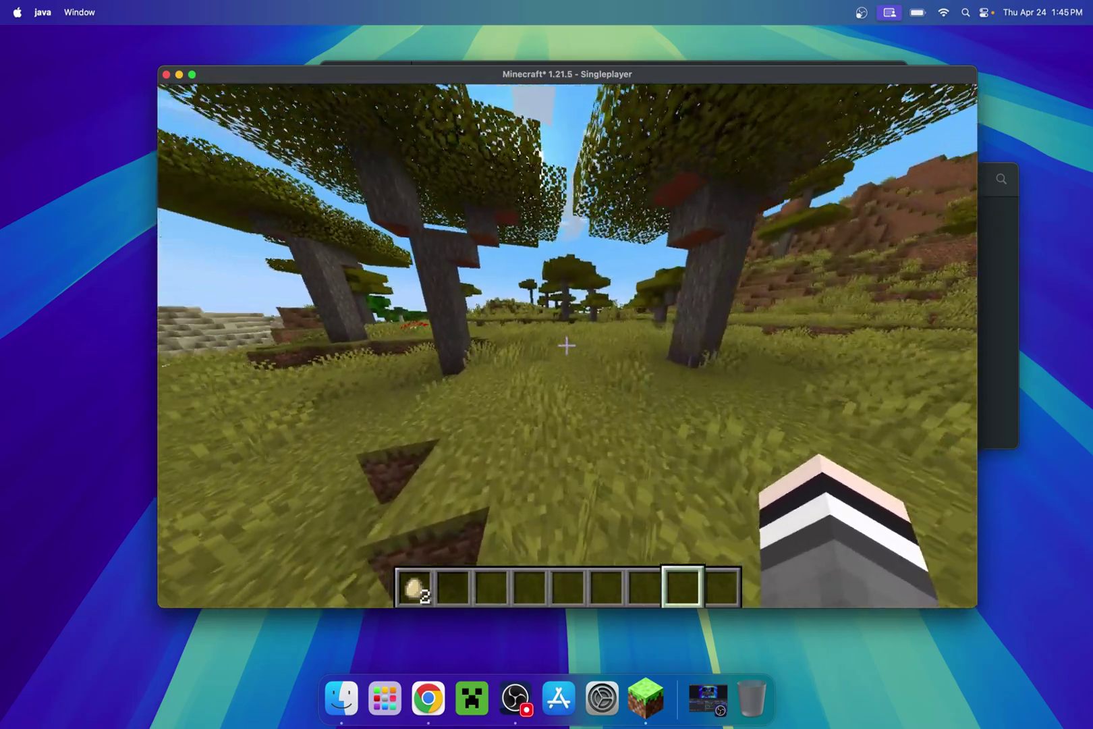
{"action": "key", "text": "w"}
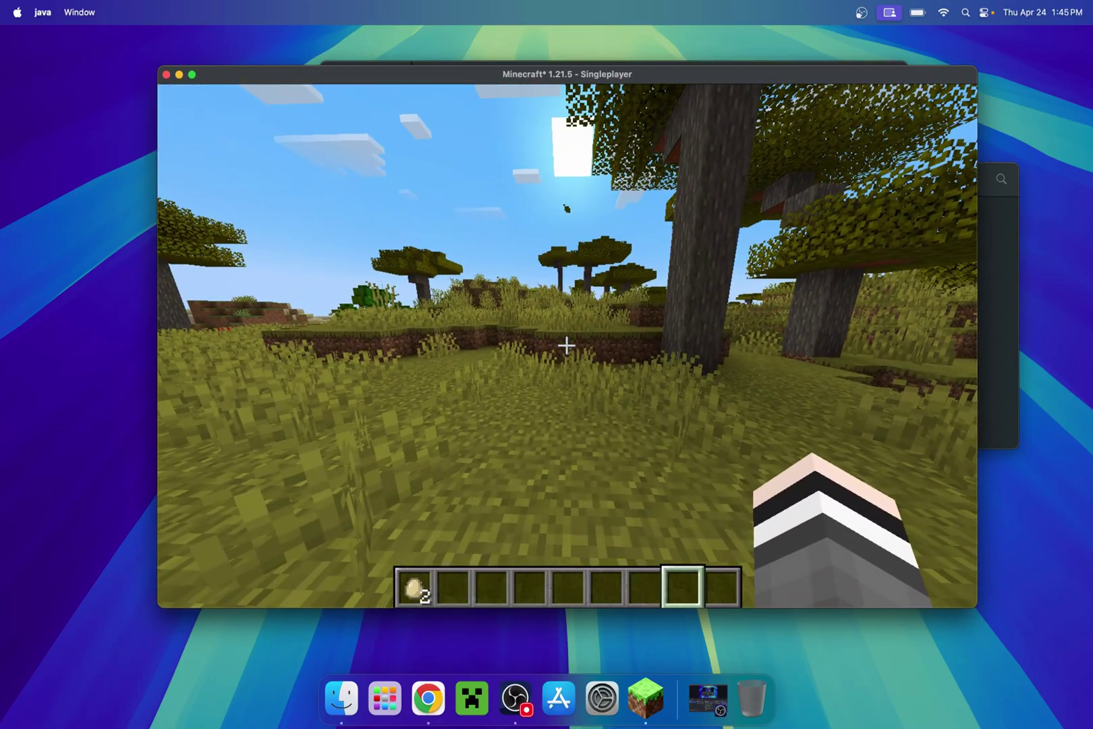
{"action": "key", "text": "F5"}
{"action": "key", "text": "F5"}
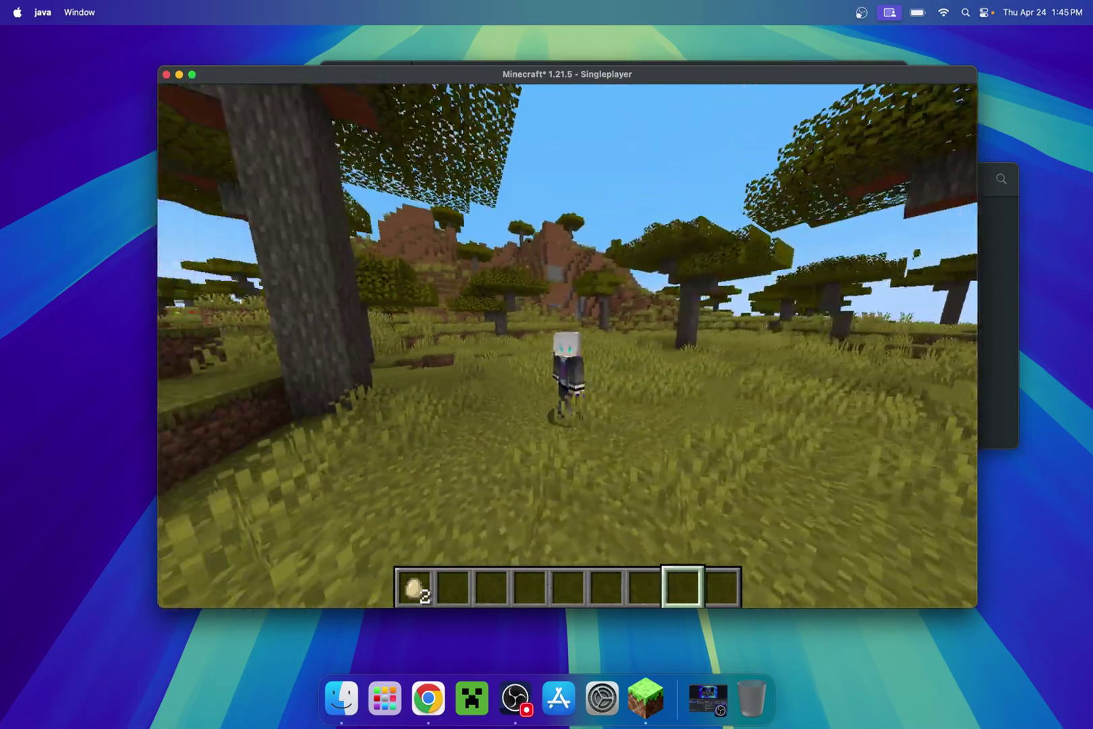